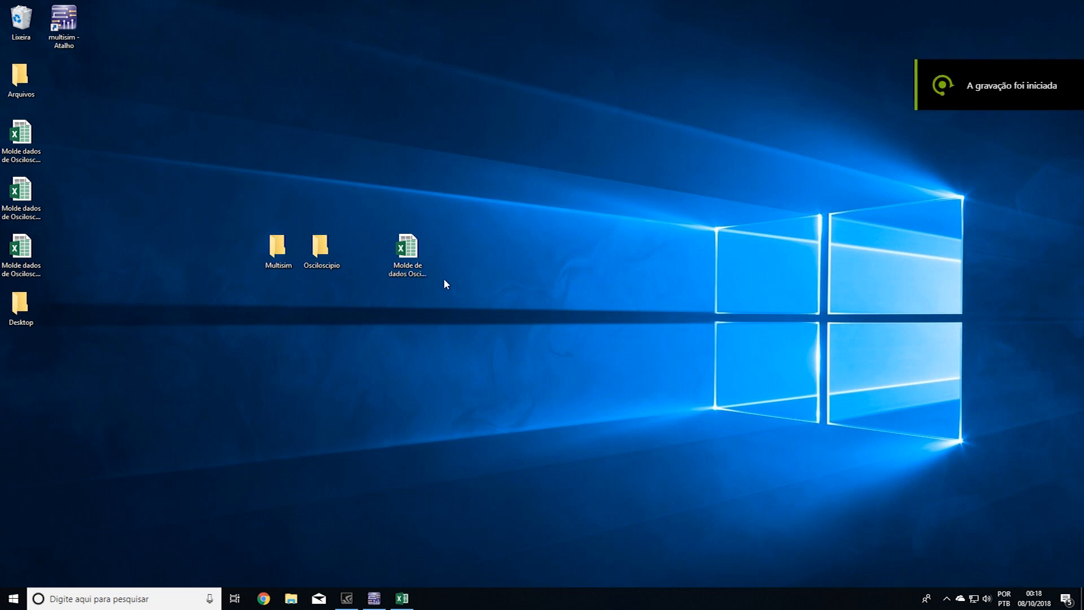
Step: Switch to the Excel workbook and examine the Osciloscopio table's file path, folder and channel columns
click(402, 598)
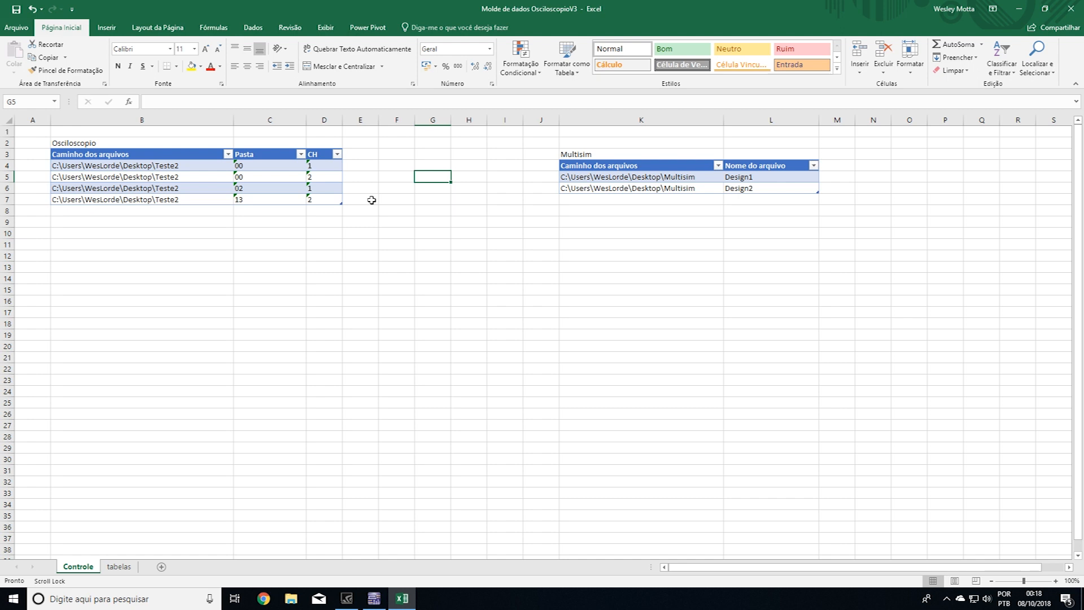
click(361, 27)
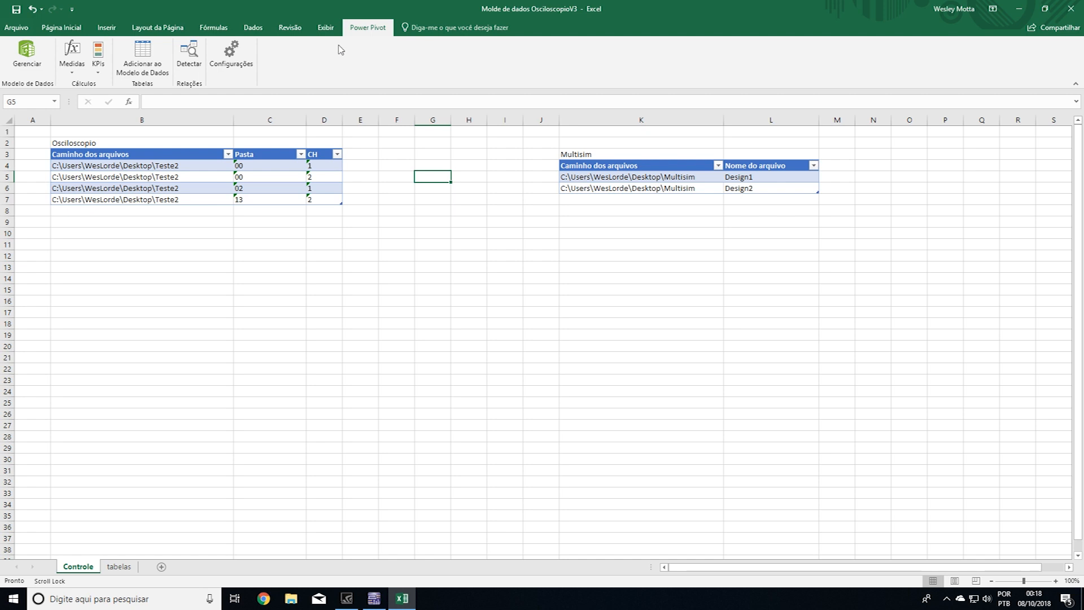
click(369, 189)
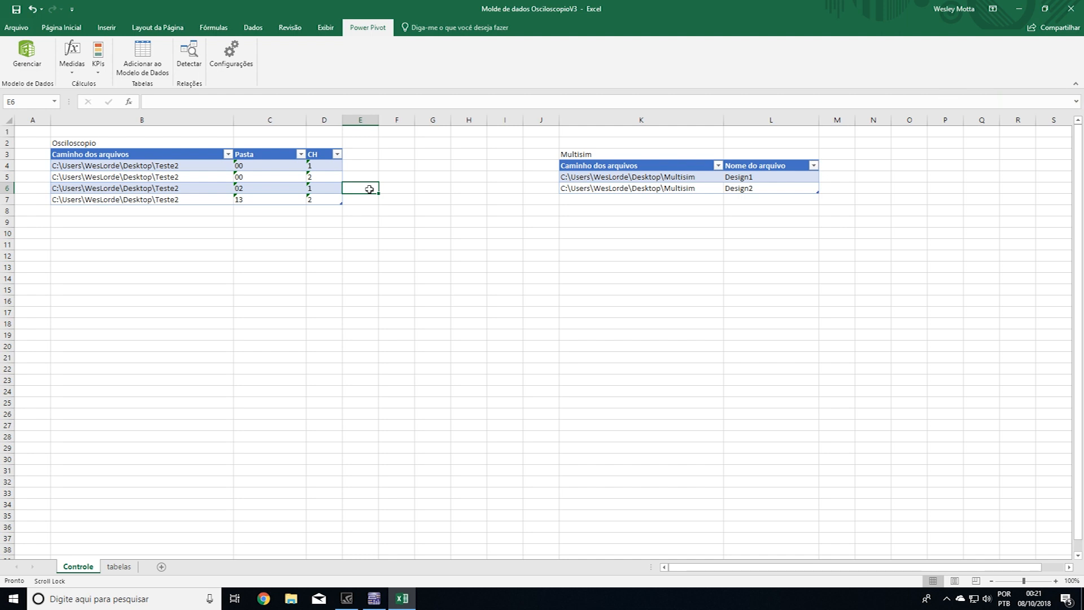
drag(157, 160, 322, 203)
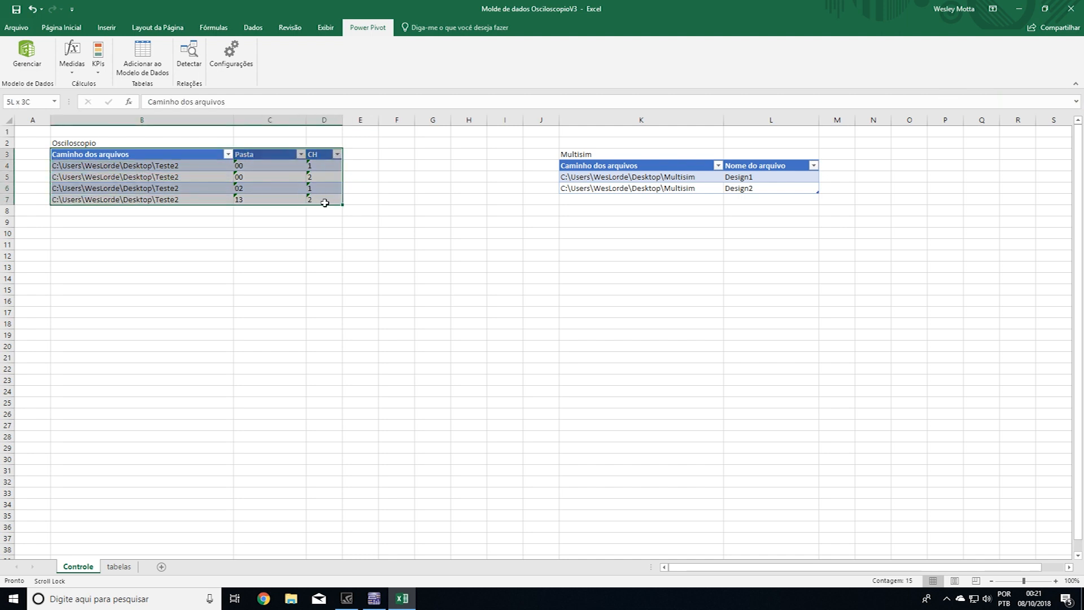
click(180, 170)
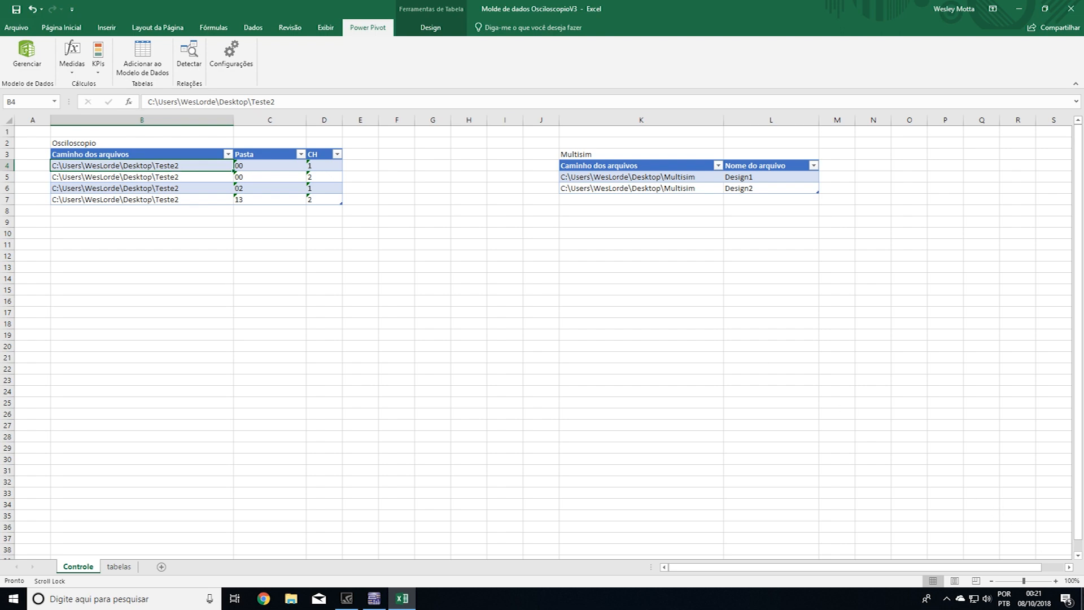
Step: Open the Osciloscipio folder on the desktop and examine its measurement folders and the files in ALL0007
click(1082, 599)
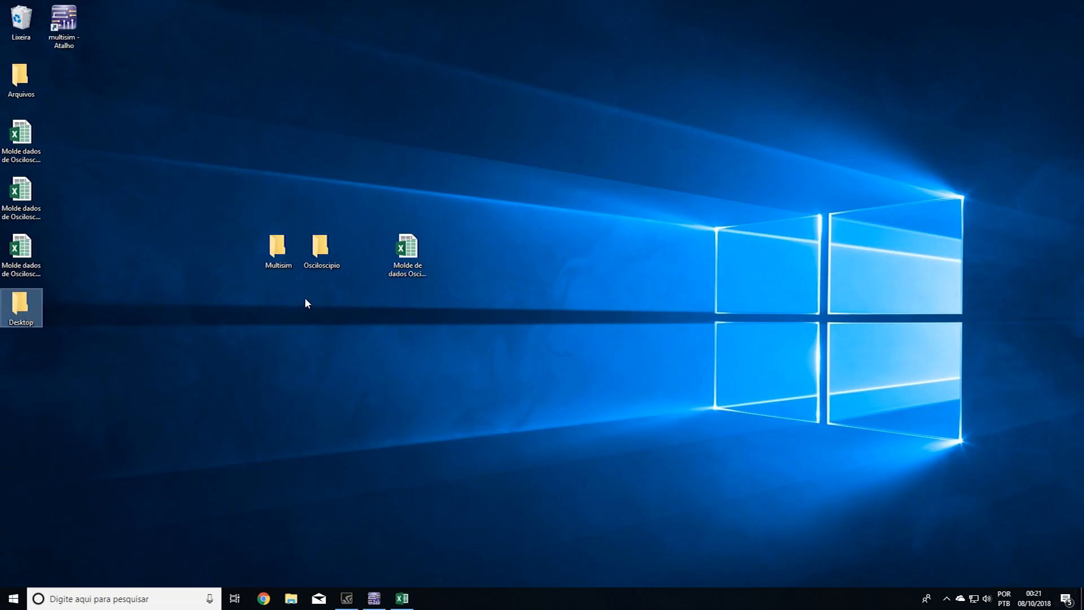
double_click(317, 269)
drag(678, 364, 569, 208)
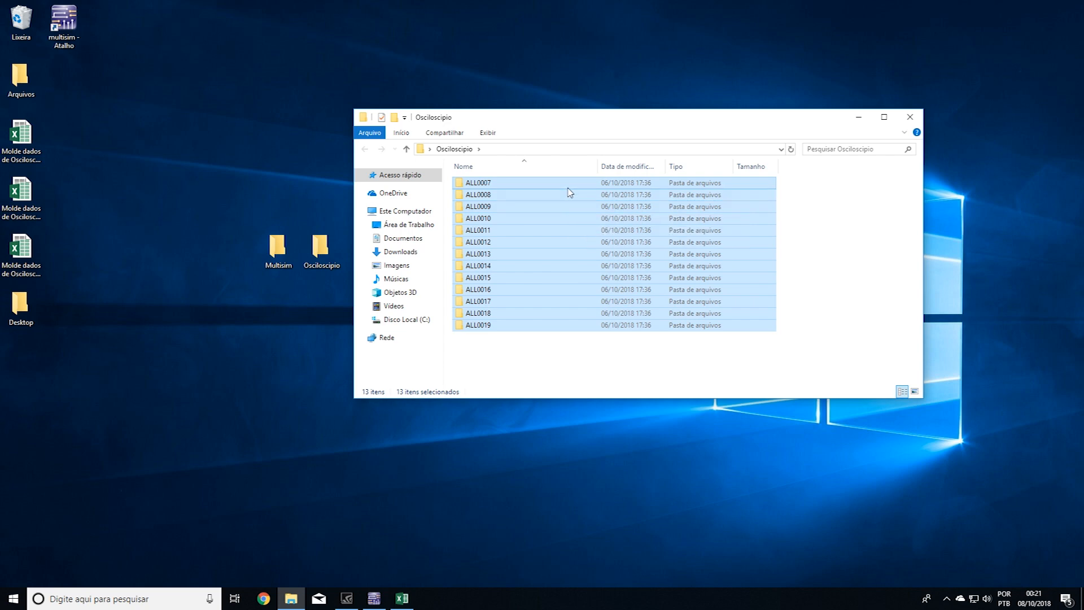
double_click(568, 183)
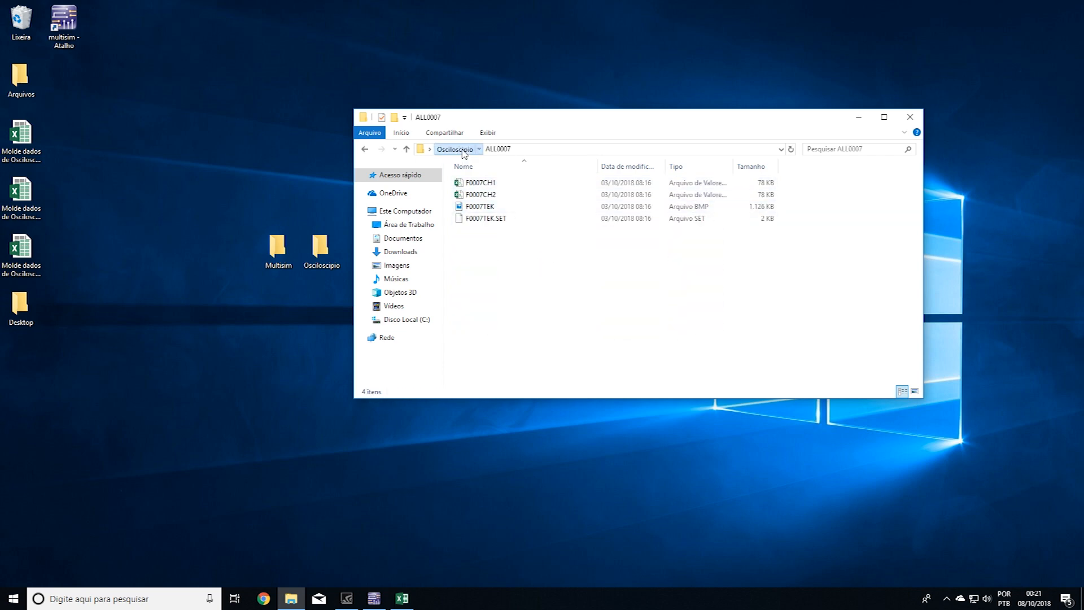
click(454, 149)
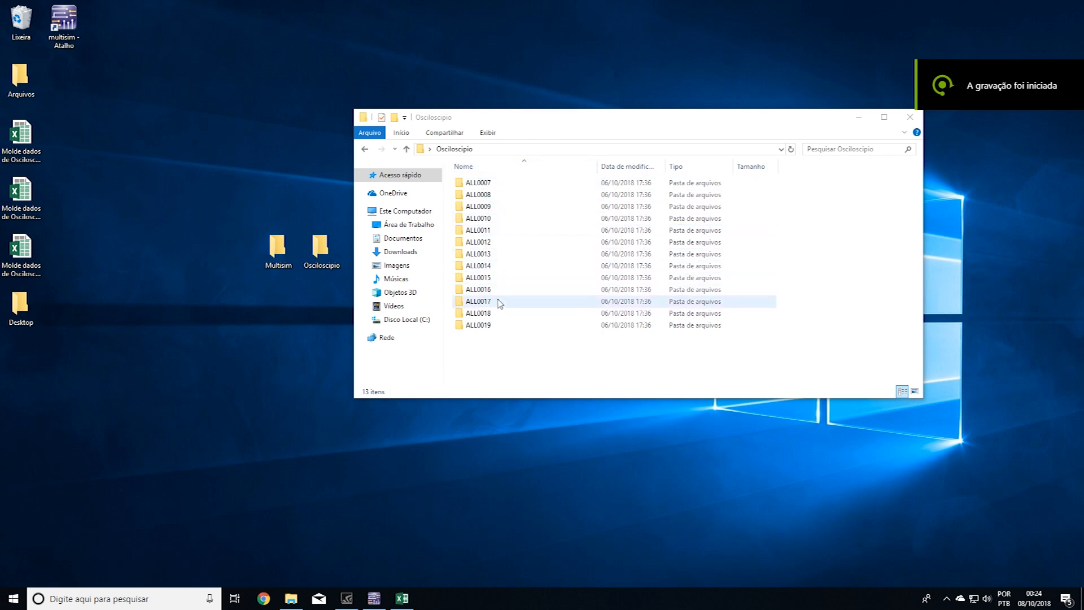
Step: Copy the location path of the ALL0011 folder from its properties
click(488, 232)
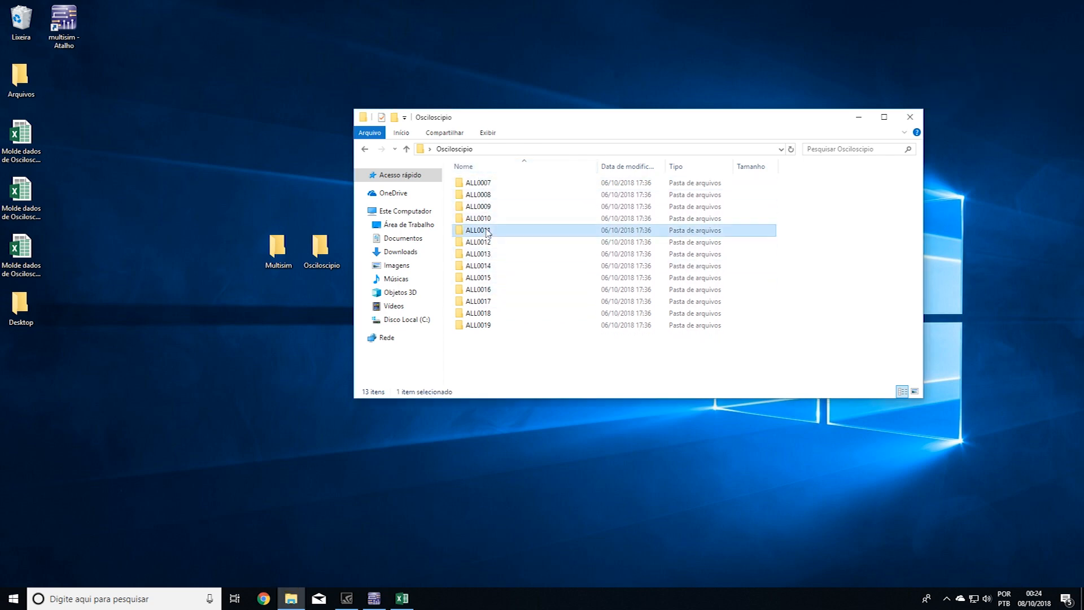
right_click(488, 231)
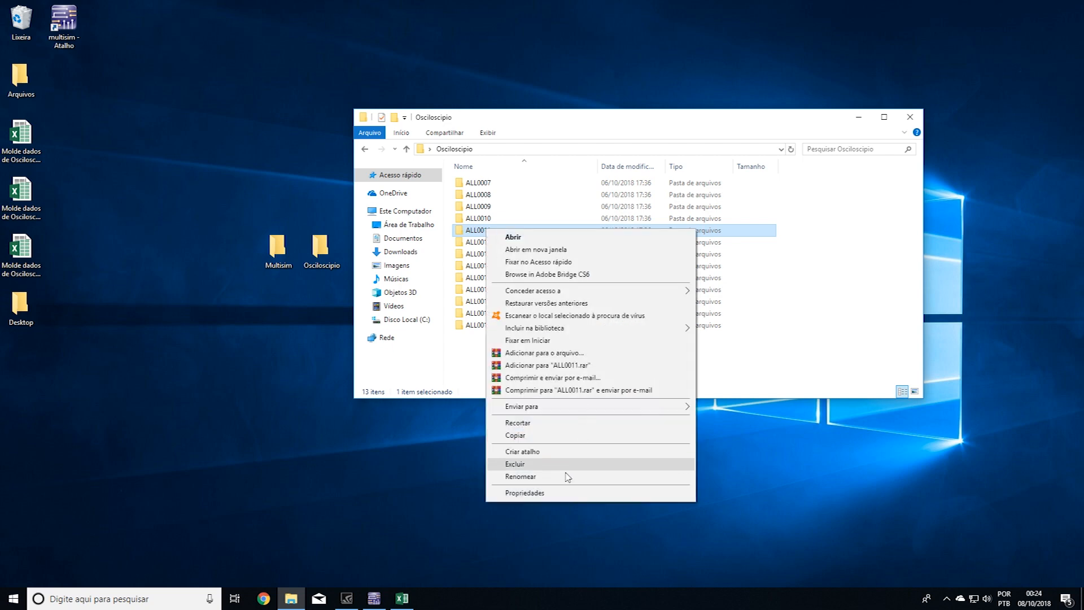
click(545, 493)
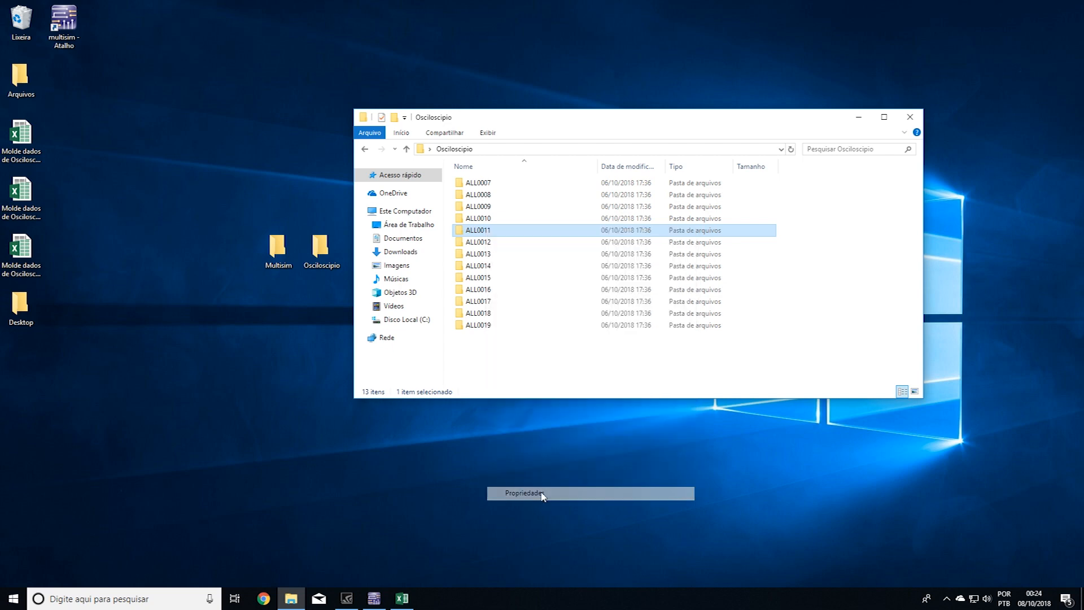
drag(553, 236, 549, 206)
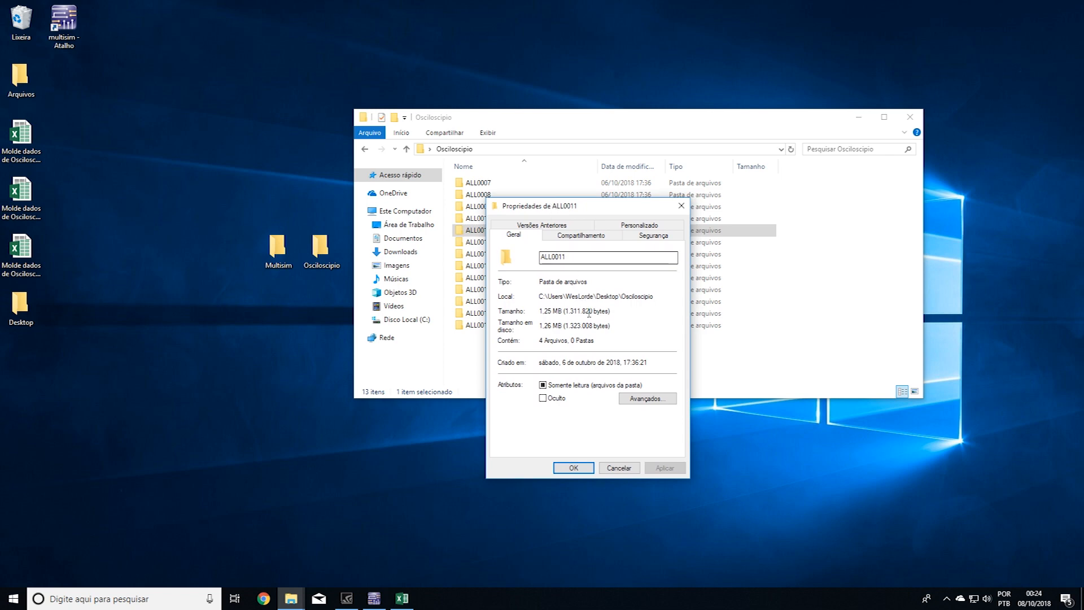
drag(661, 296, 539, 294)
key(ctrl+c)
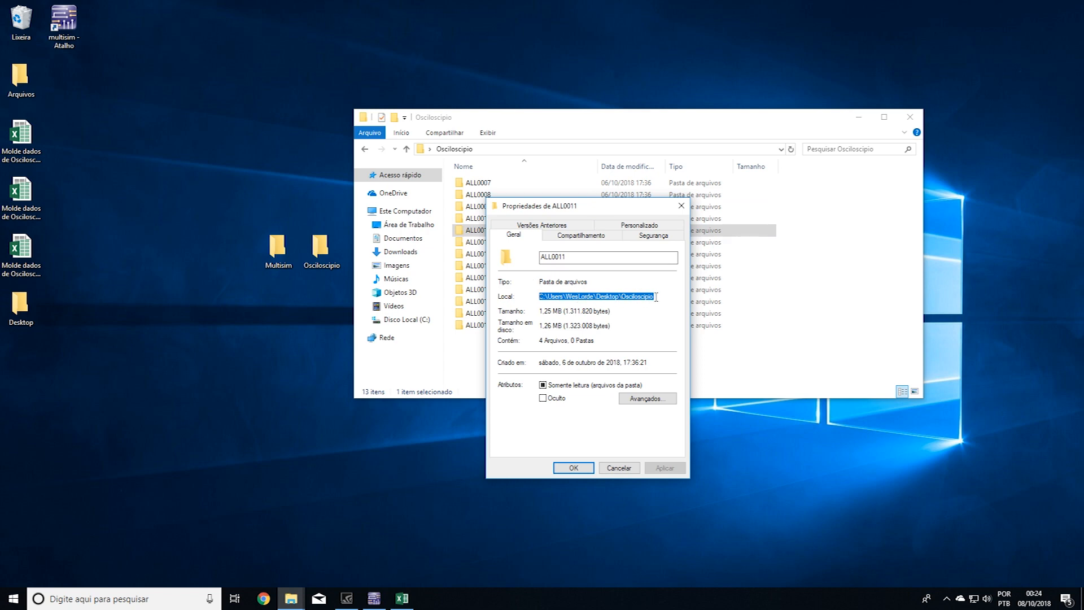
Step: In the Excel workbook, paste the copied Osciloscipio folder path into all four Caminho dos arquivos cells of the Osciloscopio table
click(402, 600)
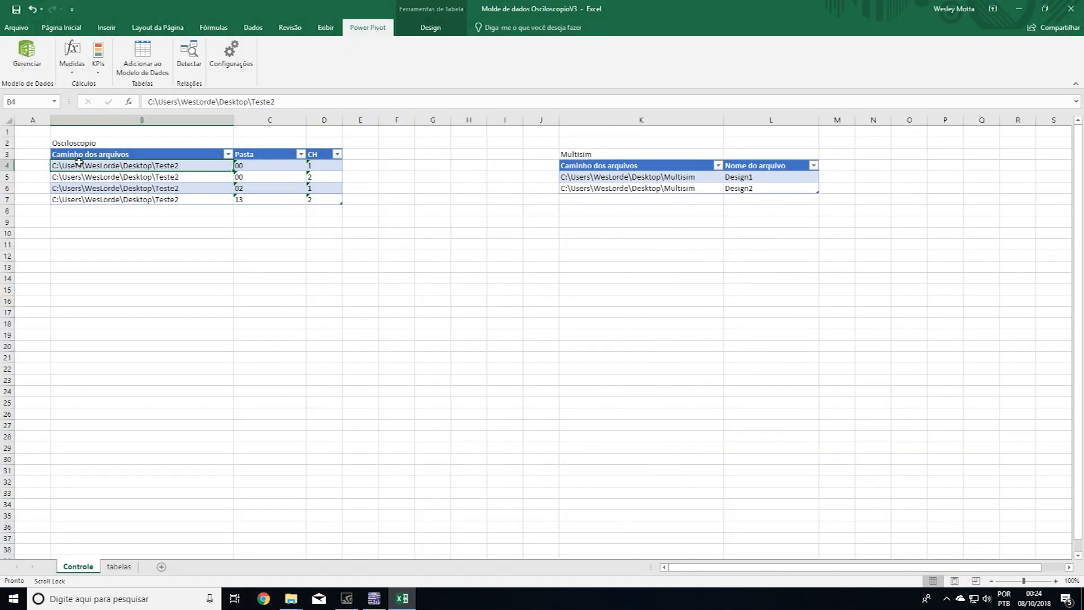
key(ctrl+v)
click(121, 177)
key(ctrl+v)
click(122, 189)
key(ctrl+v)
click(128, 199)
key(ctrl+v)
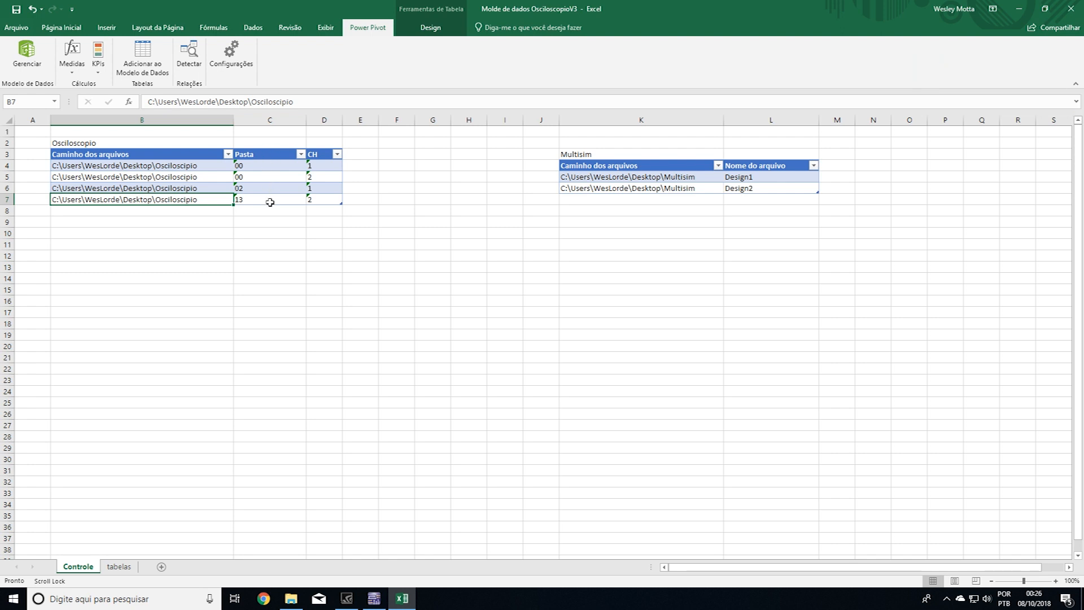
Step: Switch to File Explorer and examine the numbering of the ALL folders in Osciloscipio and the files inside ALL0007
click(291, 599)
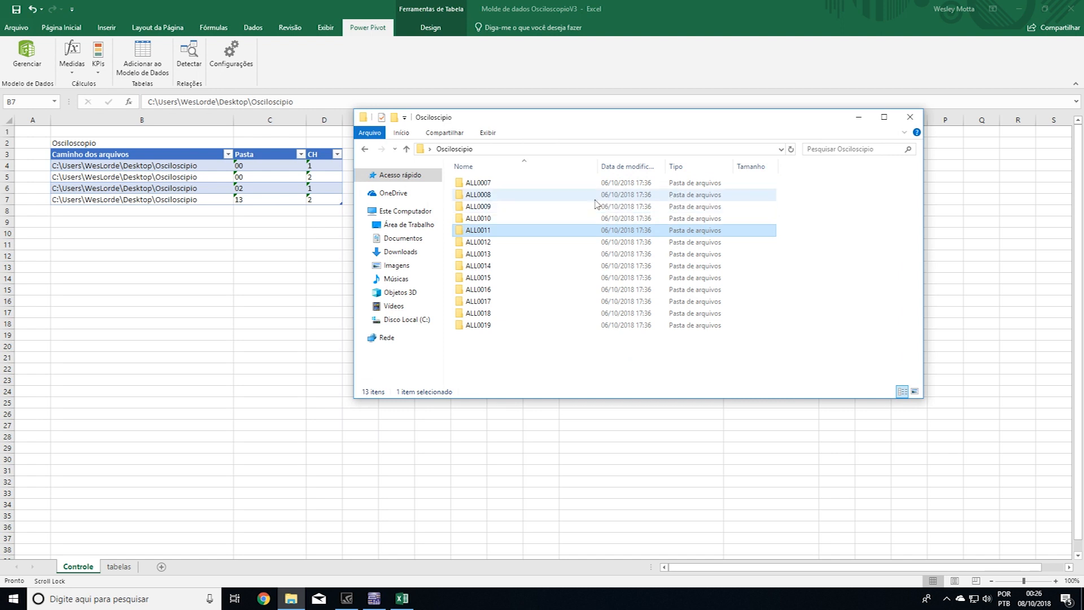
drag(802, 182, 679, 334)
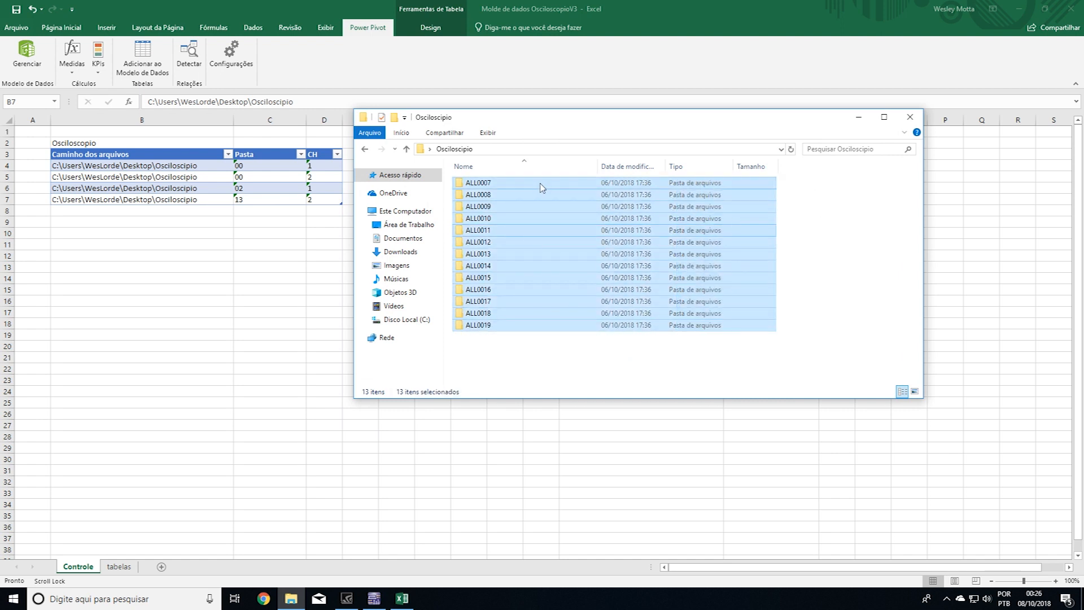
click(823, 202)
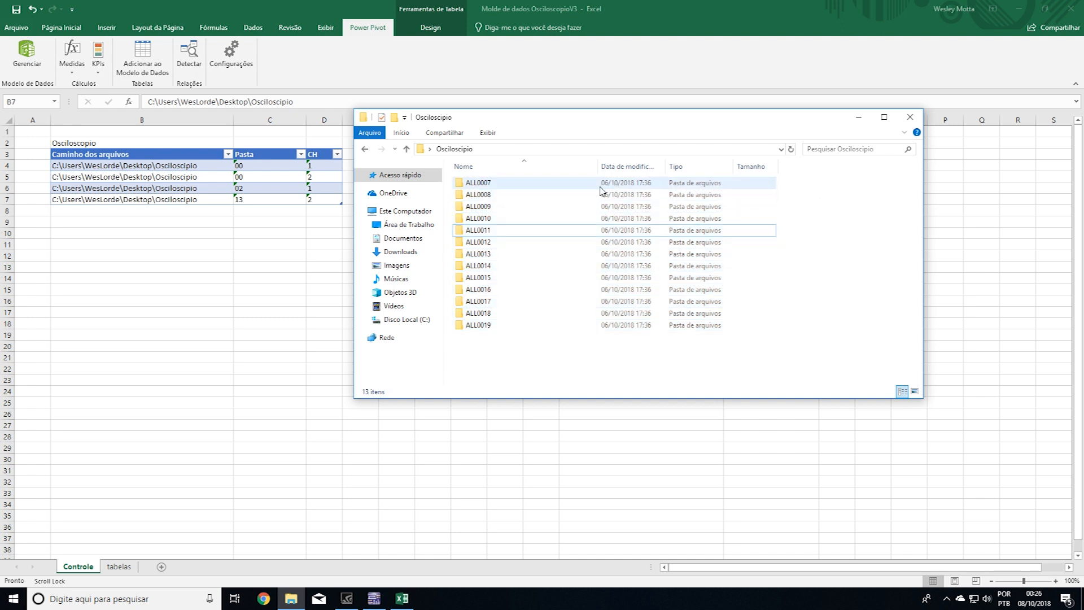
double_click(575, 190)
click(556, 211)
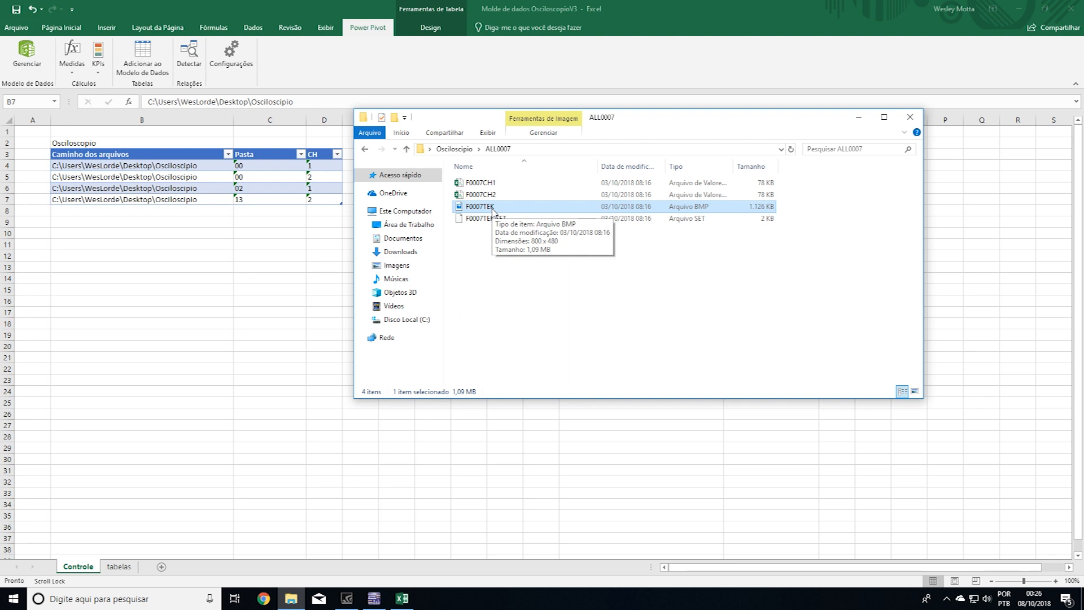
click(500, 150)
click(461, 150)
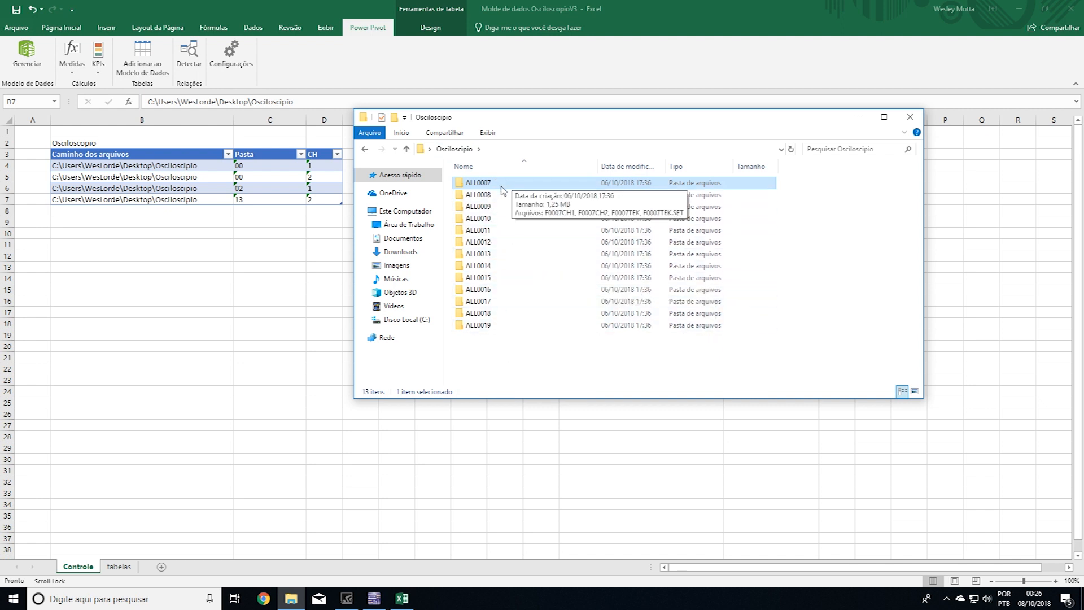
drag(782, 184, 702, 217)
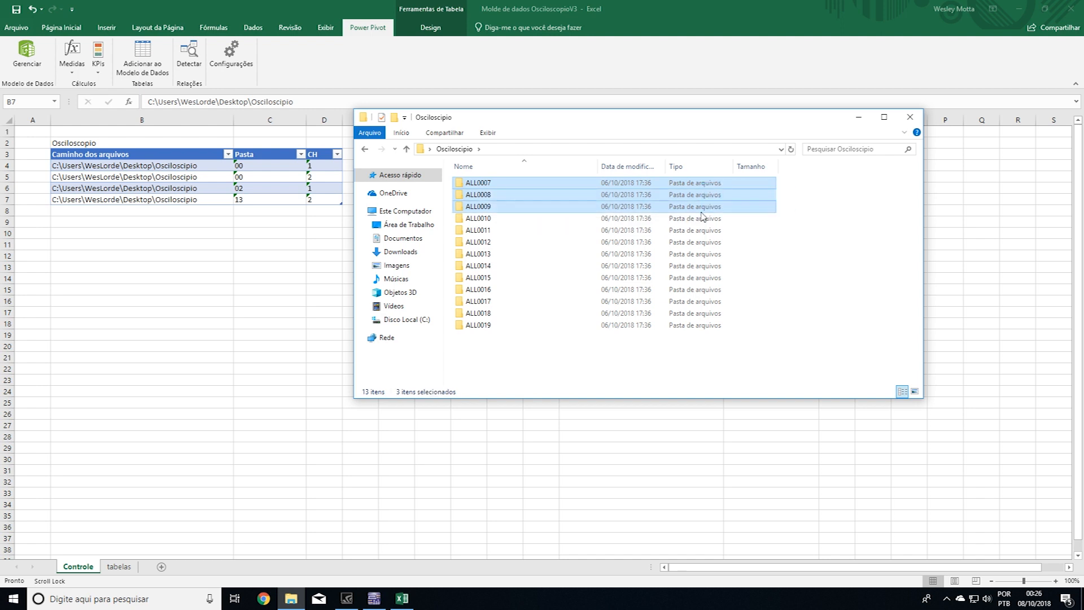
Step: In the Excel workbook, set the Pasta value of the first Osciloscopio row to 07
click(266, 165)
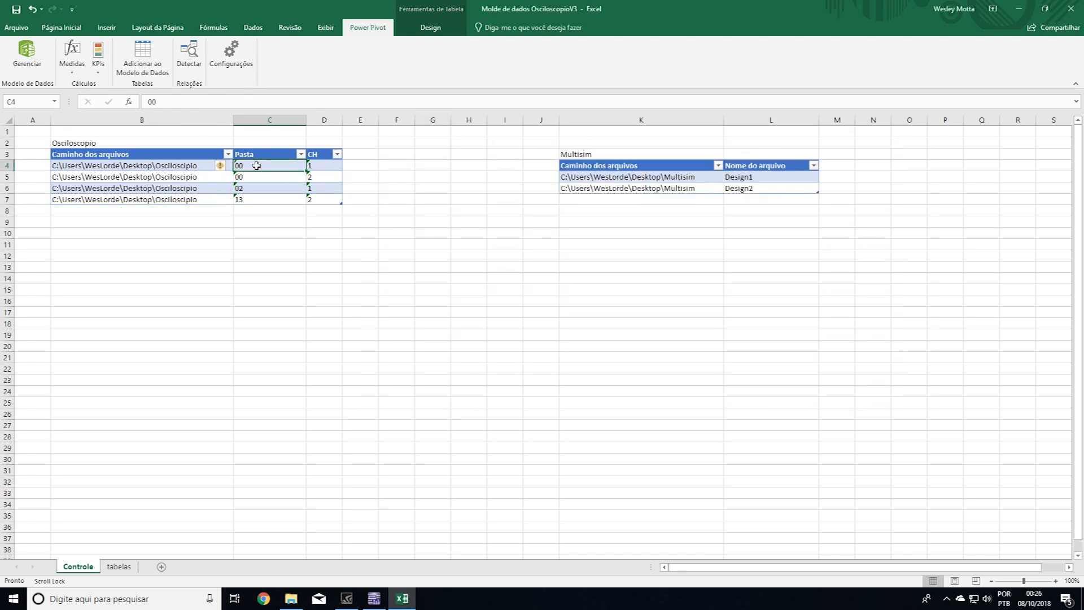
click(291, 599)
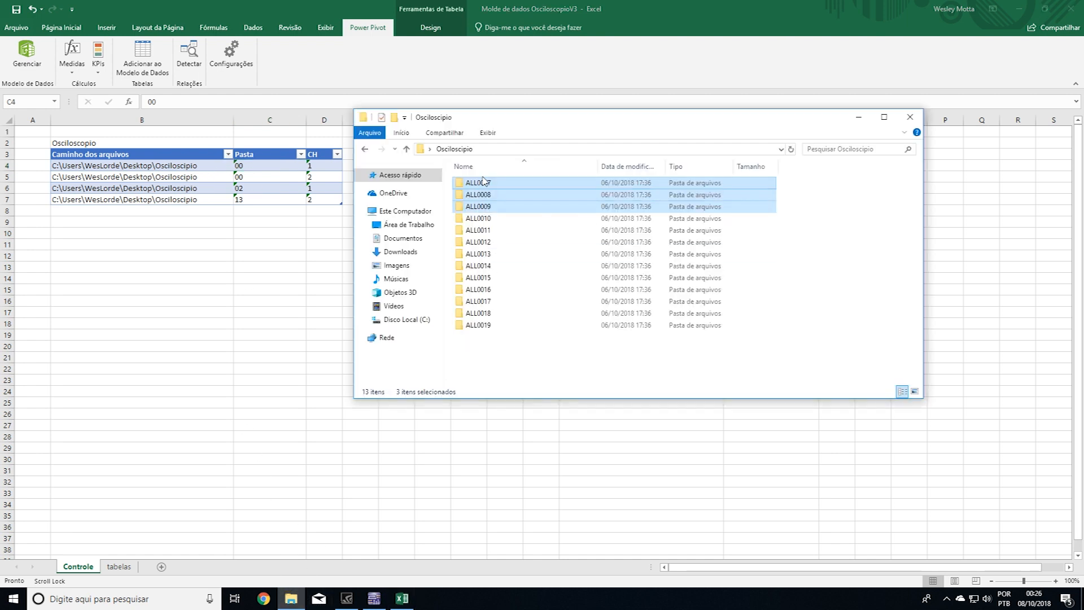
click(277, 166)
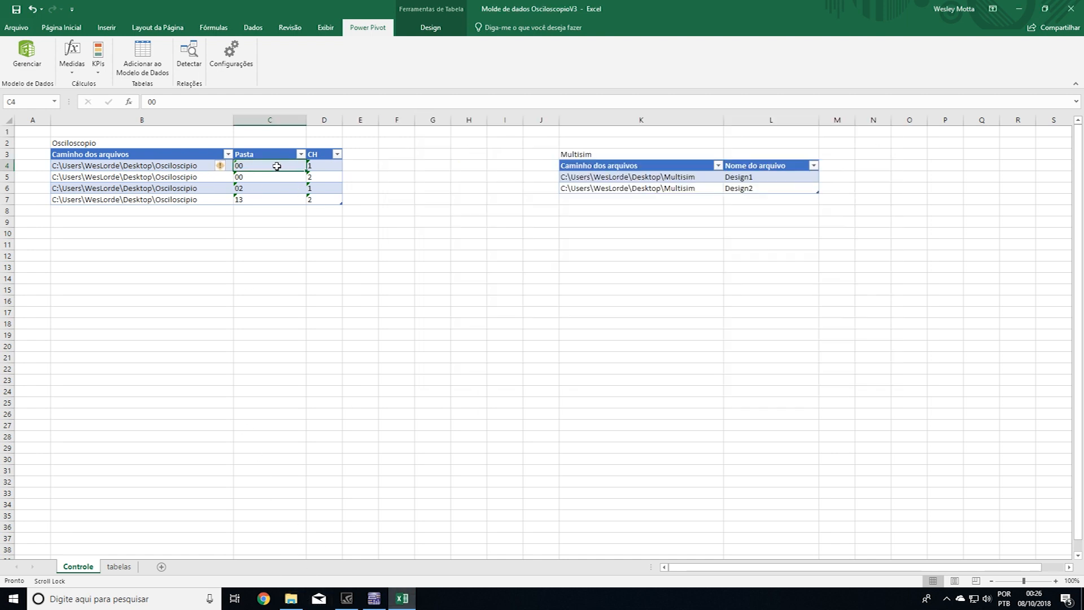
double_click(260, 166)
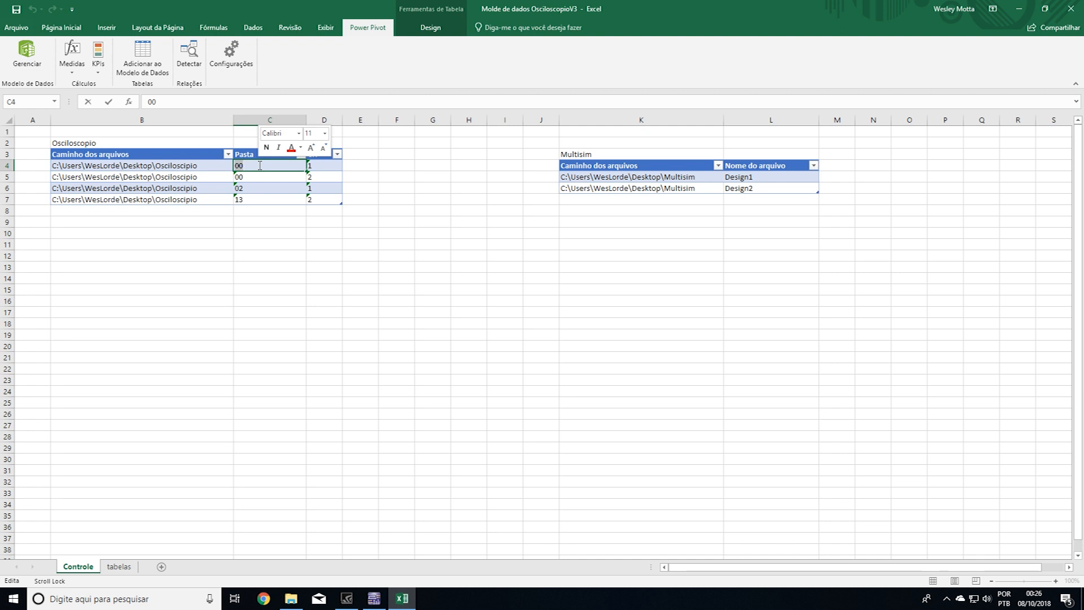
text(07)
Step: Compare the channel files in the ALL0007 folder with the CH values of the first two Osciloscopio rows
click(261, 177)
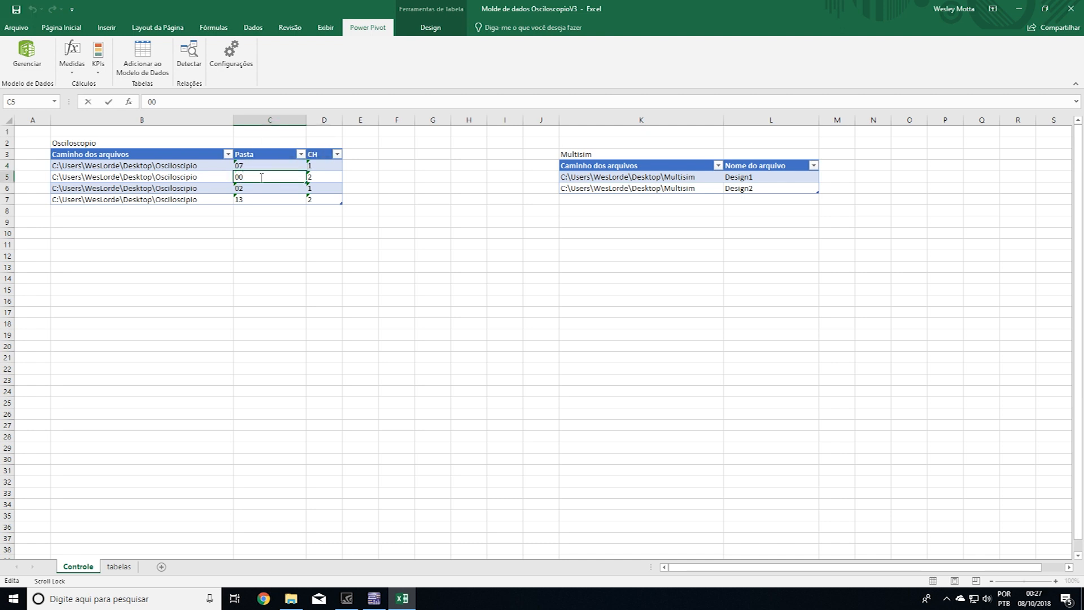
click(290, 598)
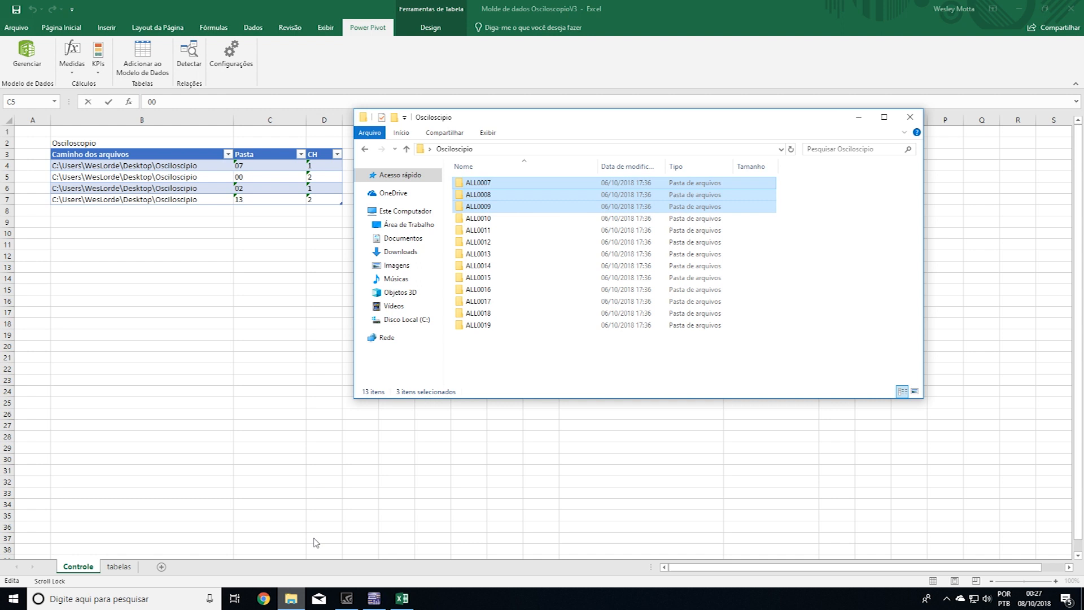
double_click(546, 184)
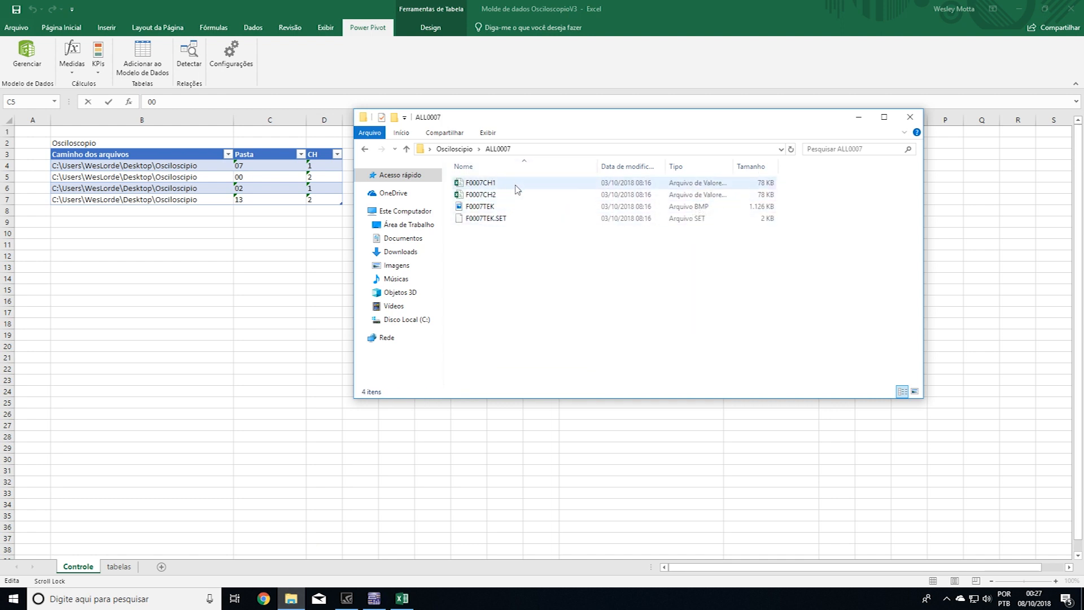
click(322, 172)
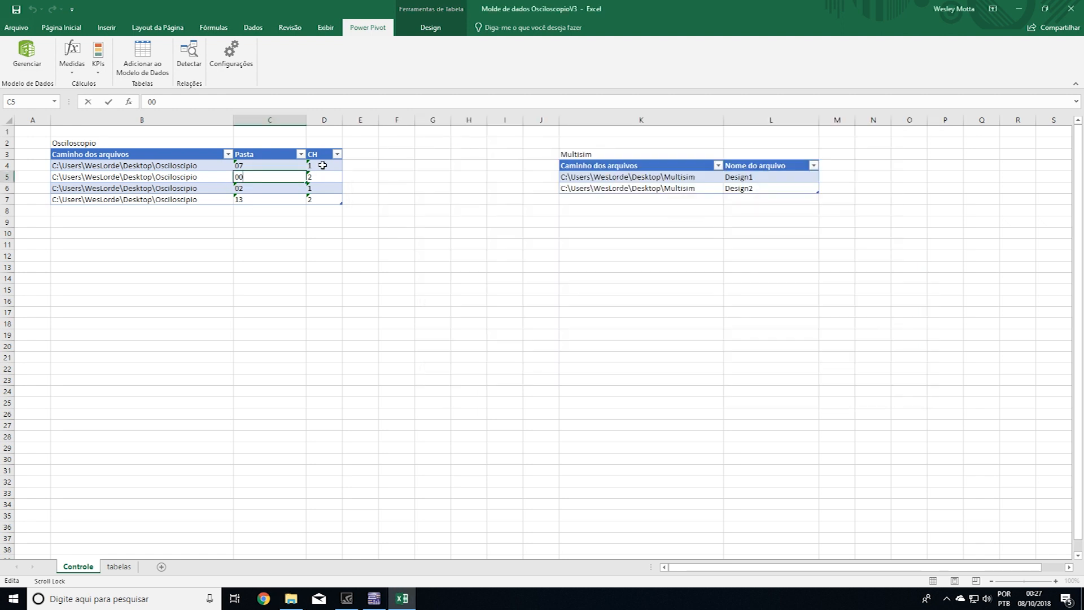
click(322, 167)
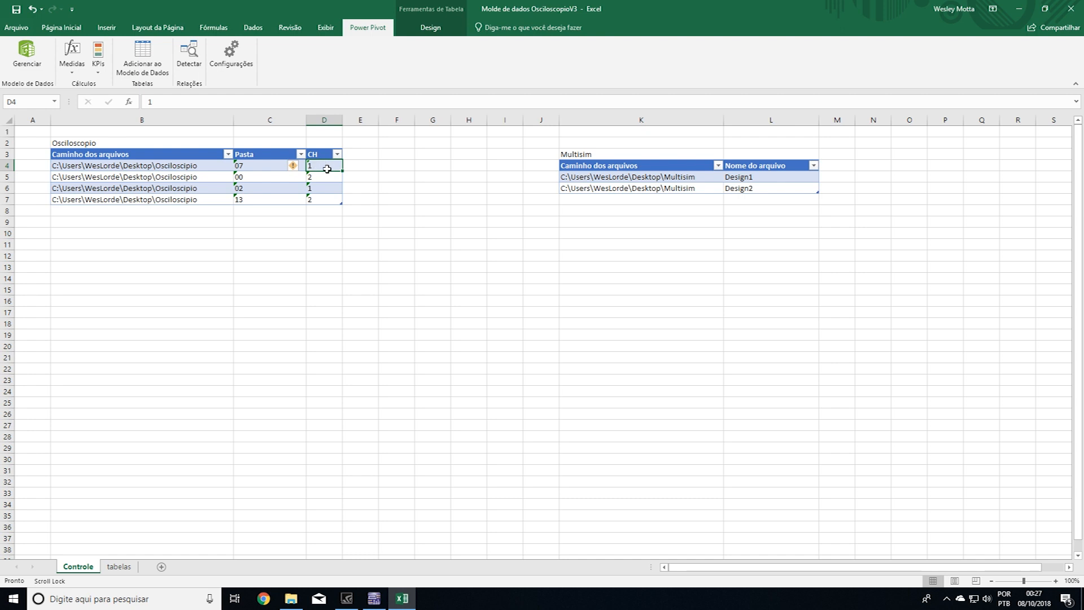
click(337, 176)
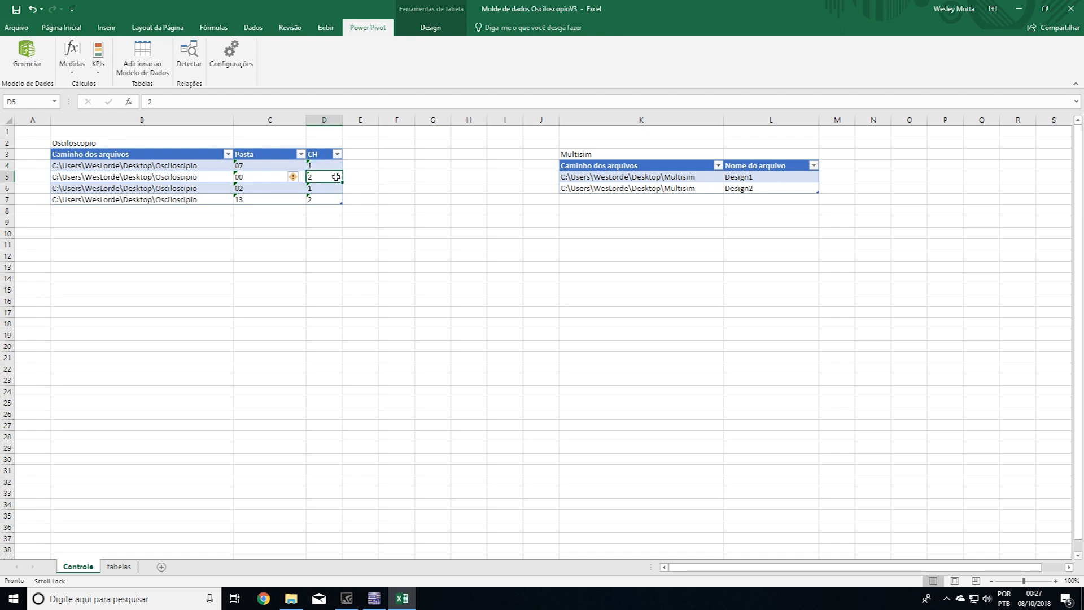
click(323, 171)
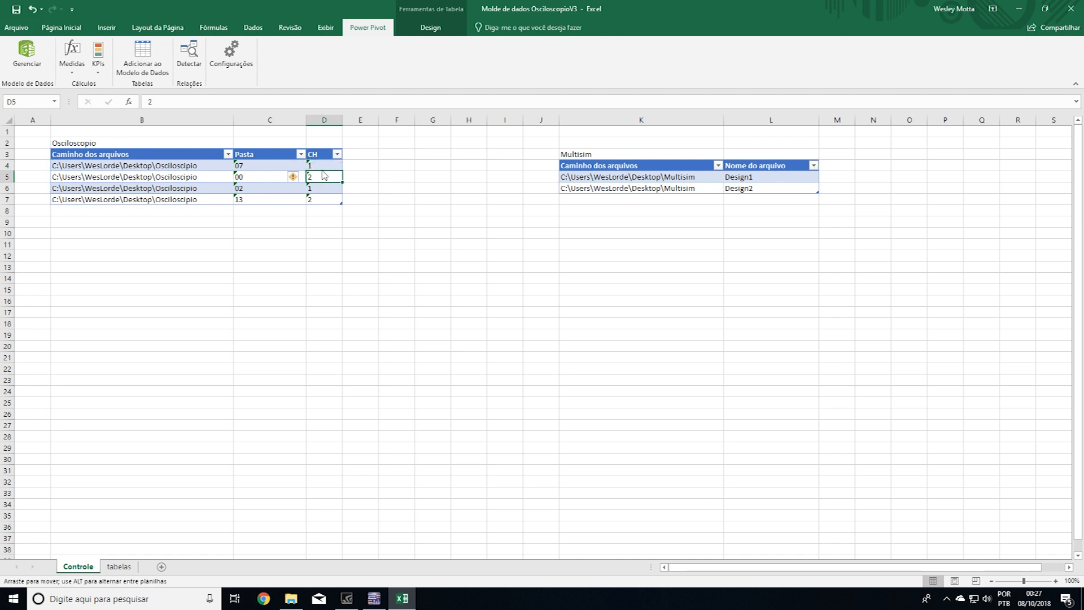
click(321, 165)
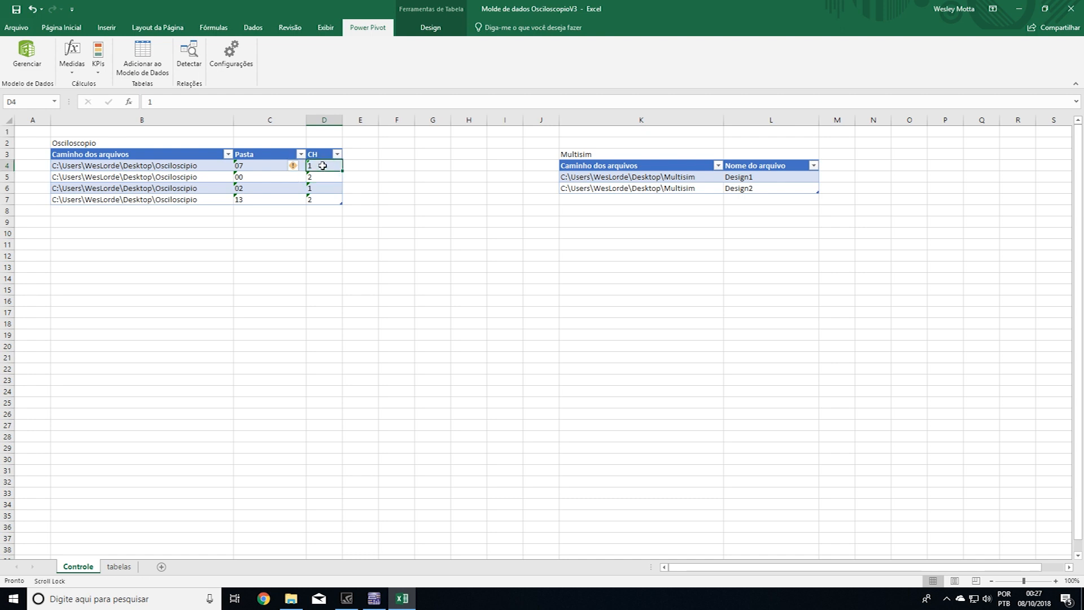
Step: Set the Pasta value of the second Osciloscopio row to 07 and check the CH values of the first two rows
double_click(266, 176)
text(7)
click(263, 165)
click(322, 165)
click(322, 179)
Step: Set the Pasta values of the third and fourth Osciloscopio rows to 08
click(261, 191)
text(0)
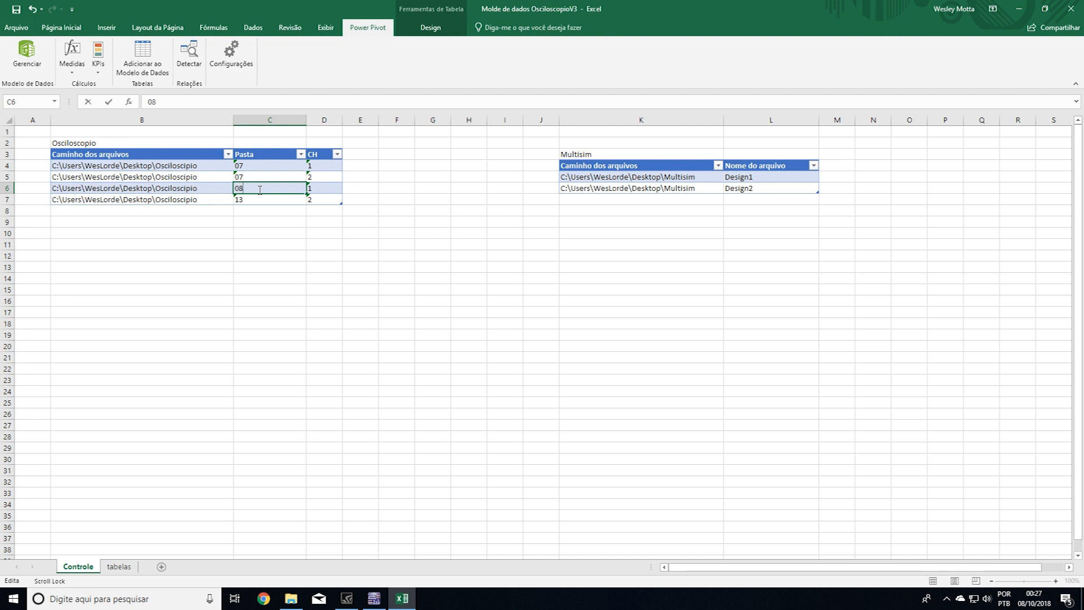
click(269, 200)
text(1)
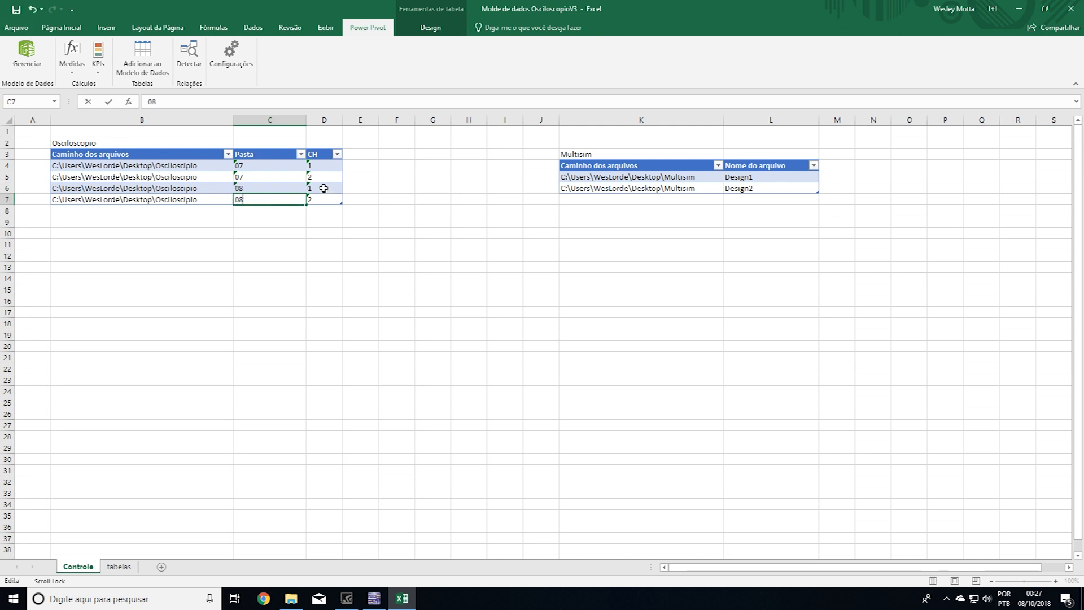
click(324, 188)
Step: Extend the Osciloscopio table by two rows by copying its last row downward
click(175, 202)
drag(176, 202, 335, 203)
drag(341, 206, 346, 225)
Step: Set Pasta to 09 in both added Osciloscopio rows and CH to 1 in the first of them
click(262, 214)
double_click(262, 214)
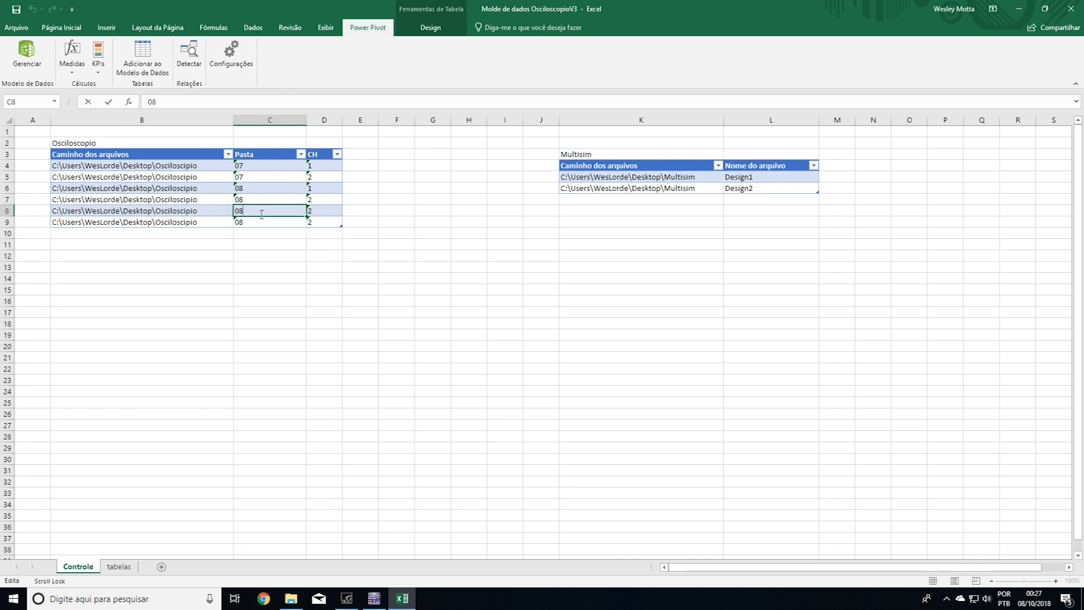
text(9)
double_click(267, 226)
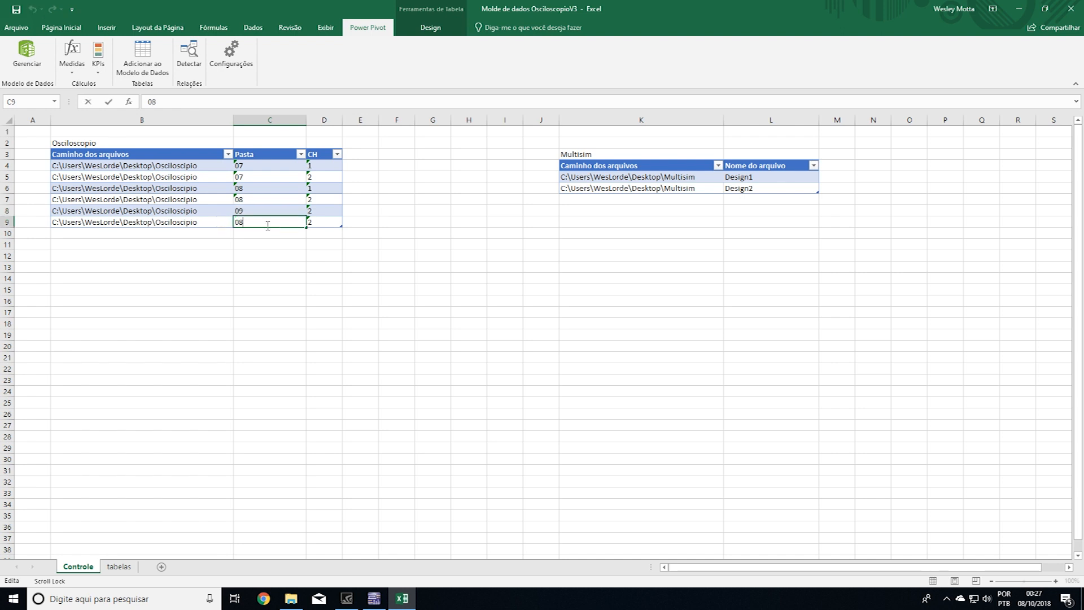
text(9)
double_click(321, 210)
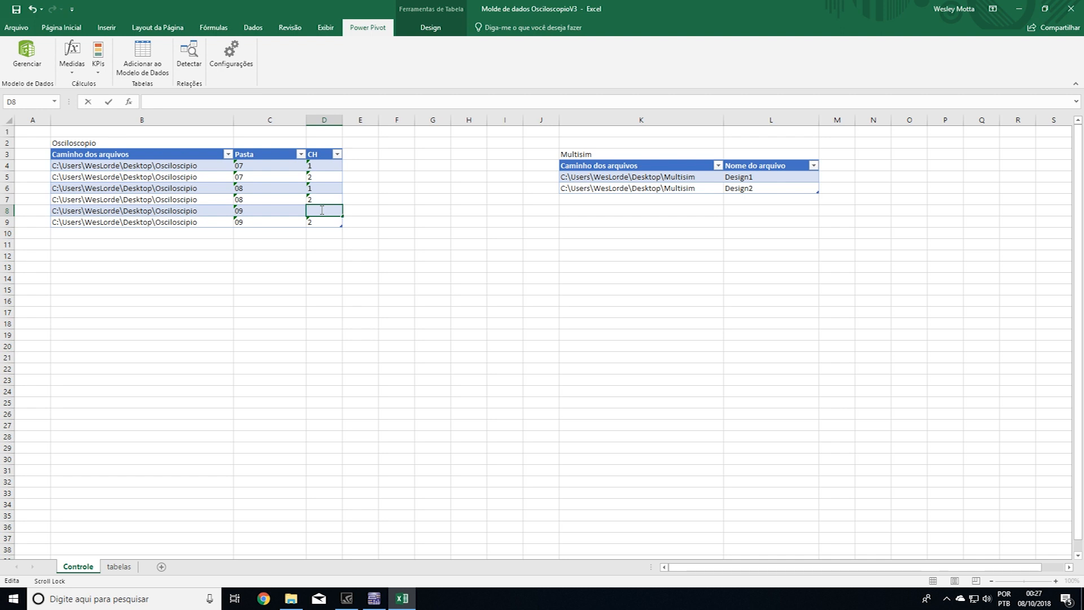
text(1)
click(387, 195)
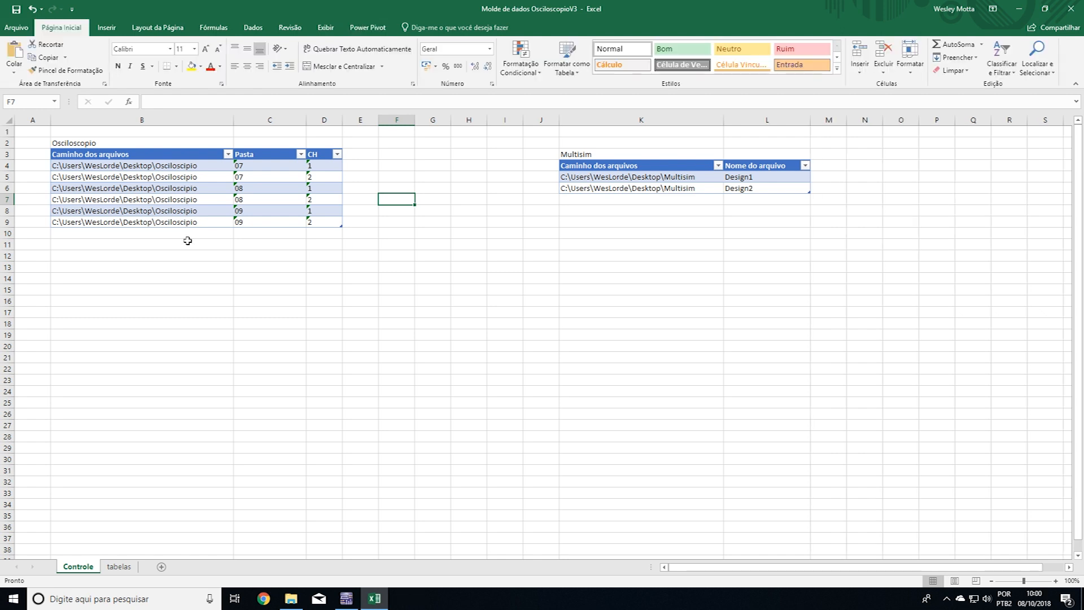
Step: Load the whole Osciloscopio table into the Power Query Editor and delete the Tipo Alterado step from the query
drag(135, 154, 322, 224)
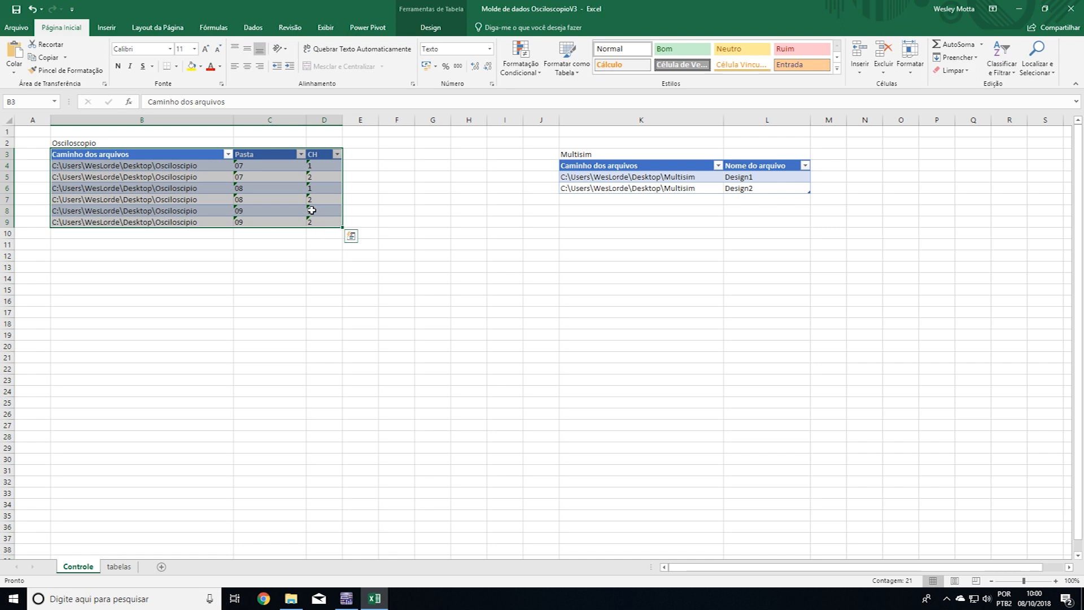
click(253, 28)
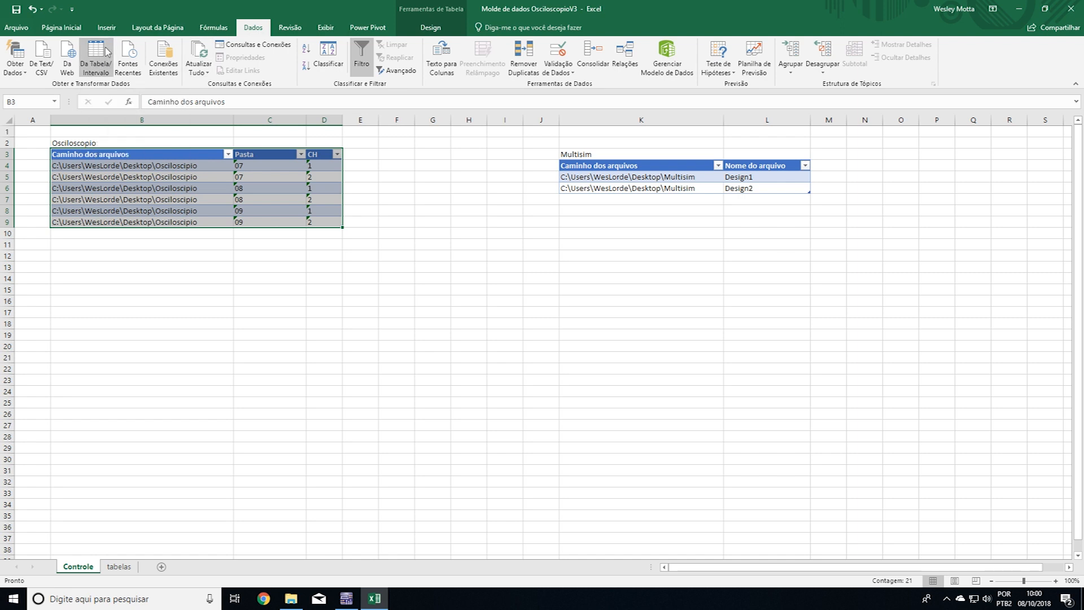
click(106, 52)
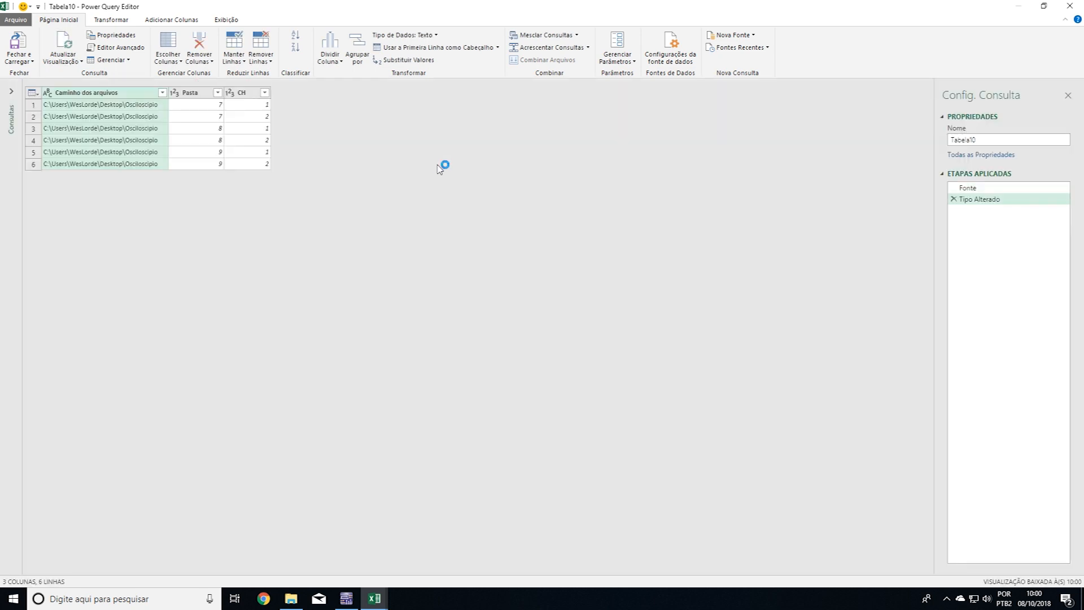
click(953, 199)
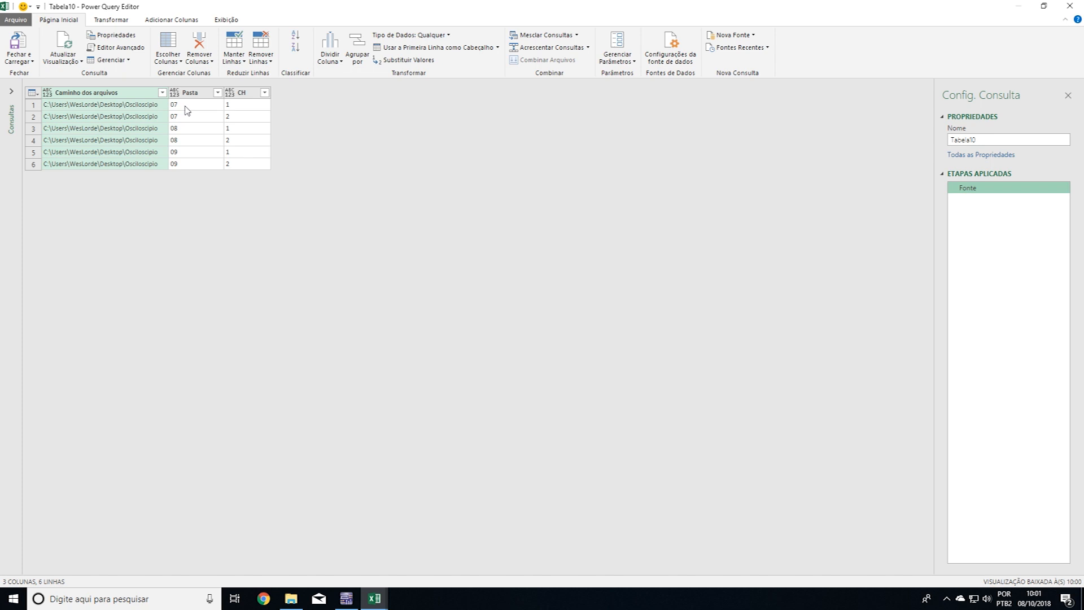
Step: With all three columns selected, set up a custom function column that invokes Dados do Osciloscopio
click(198, 93)
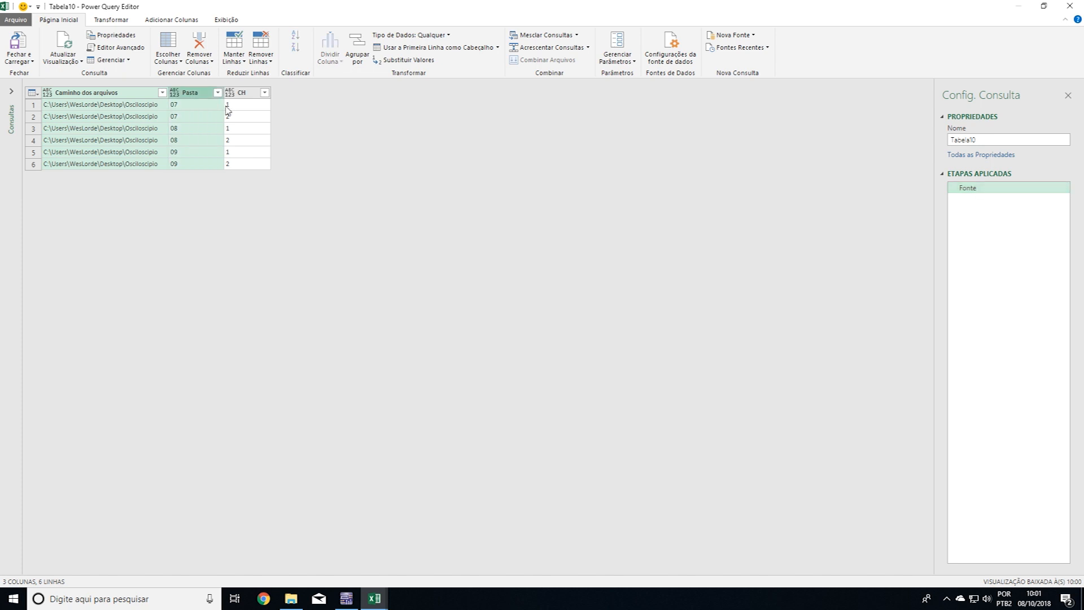
ctrl+click(240, 92)
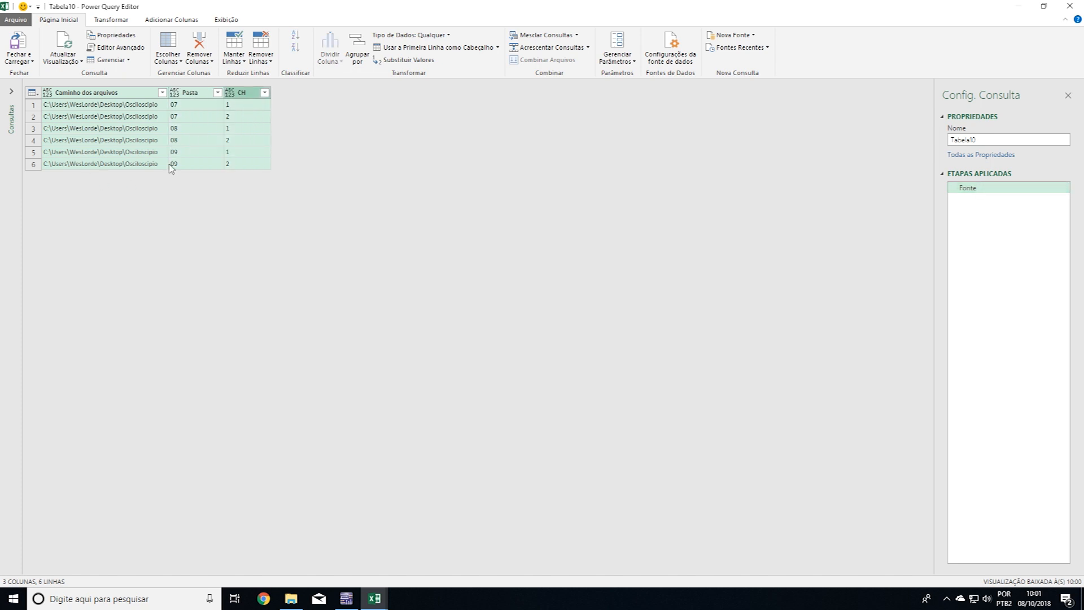
click(184, 23)
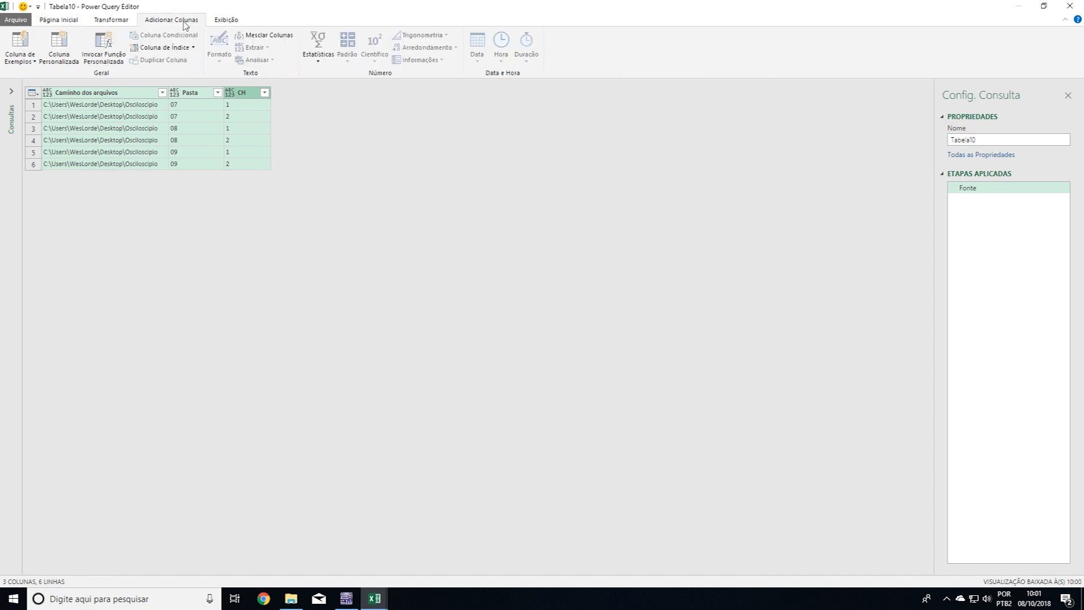
click(117, 46)
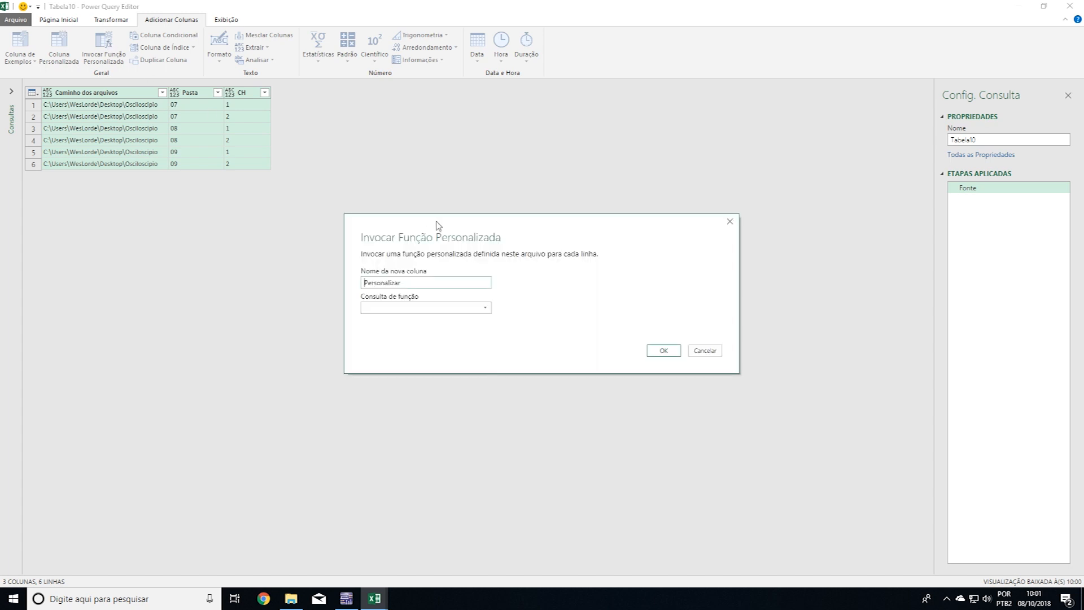
drag(480, 222, 455, 190)
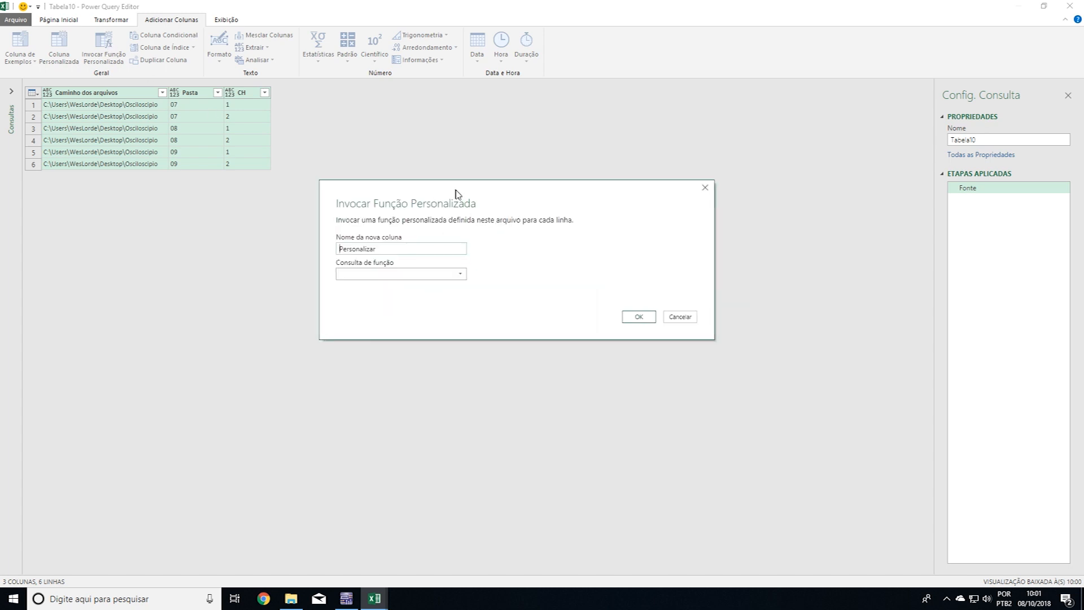
click(450, 279)
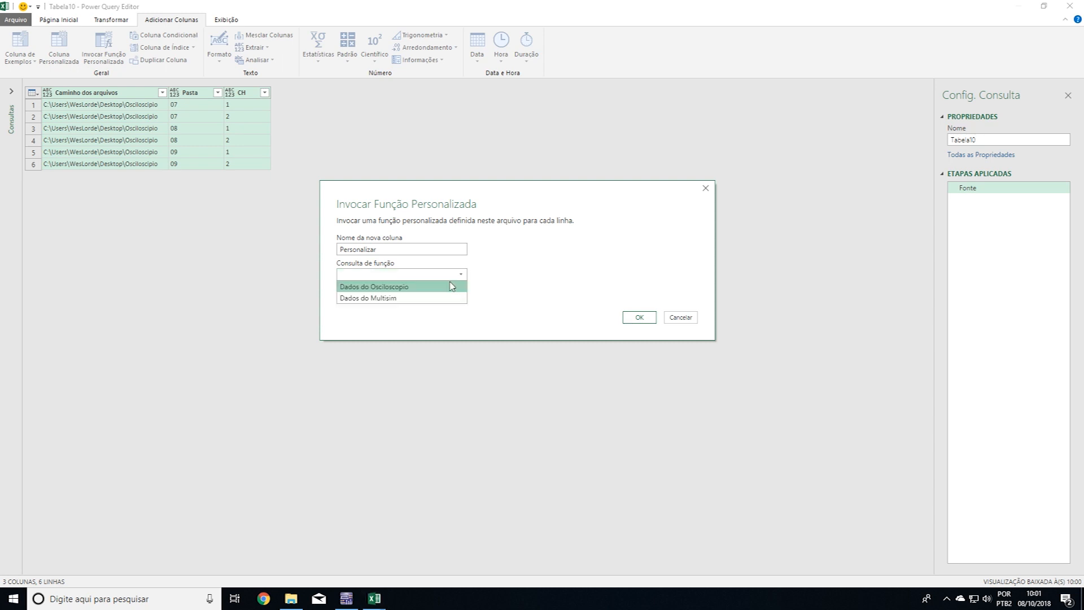
click(421, 288)
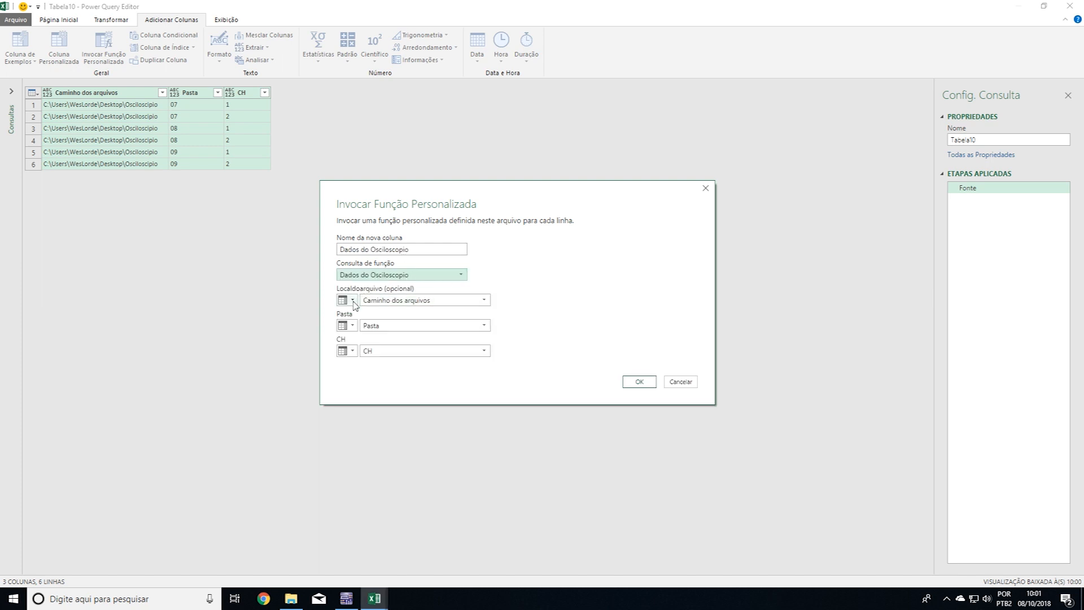
Step: Keep Caminho dos arquivos, Pasta and CH as the function's column arguments and create the Dados do Osciloscopio column
click(352, 300)
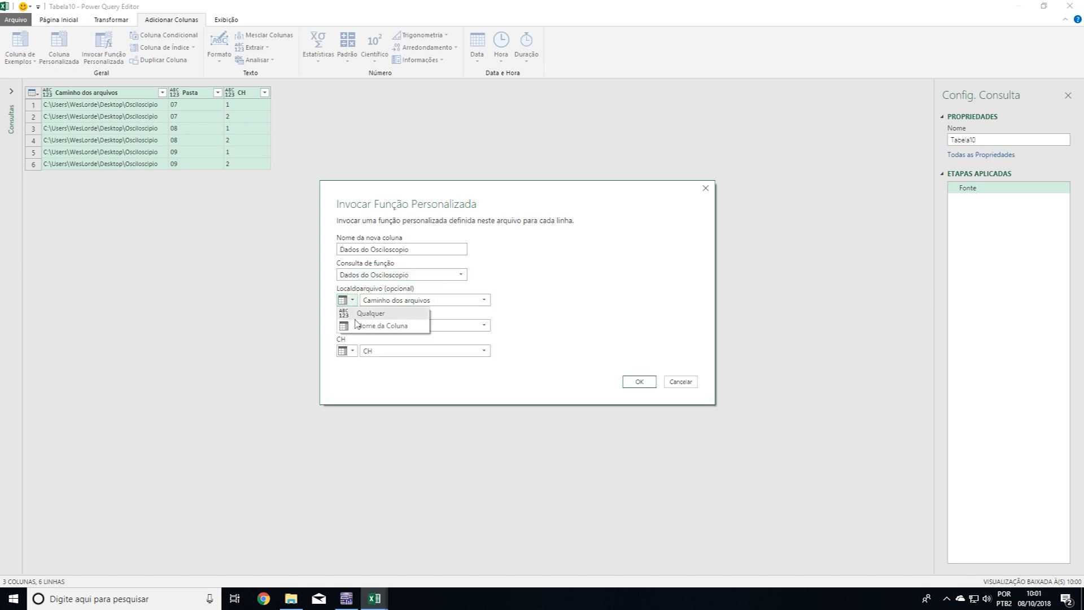
click(364, 327)
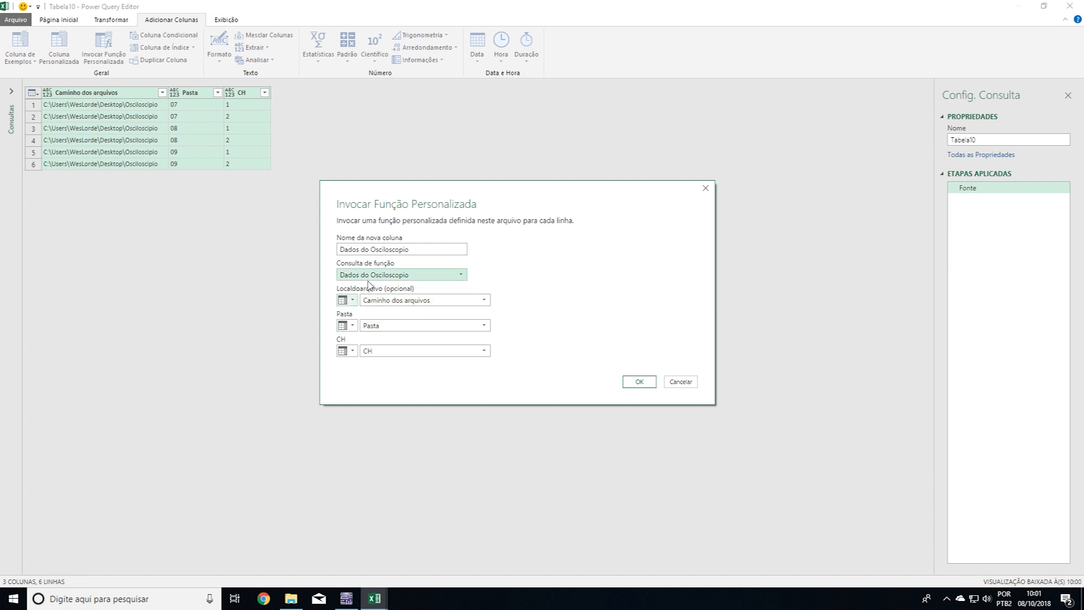
click(400, 327)
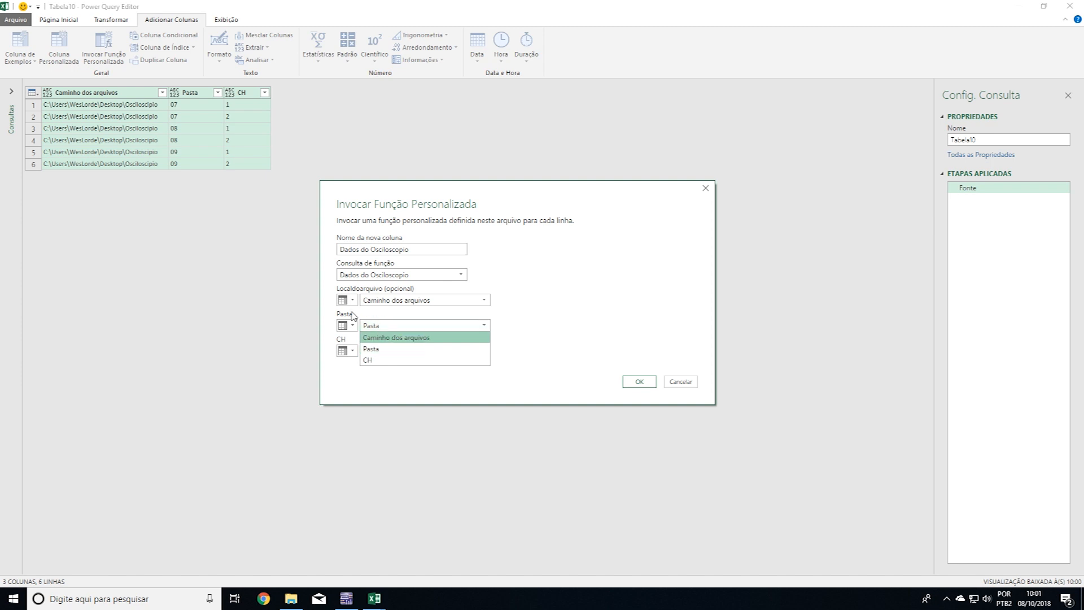
click(388, 326)
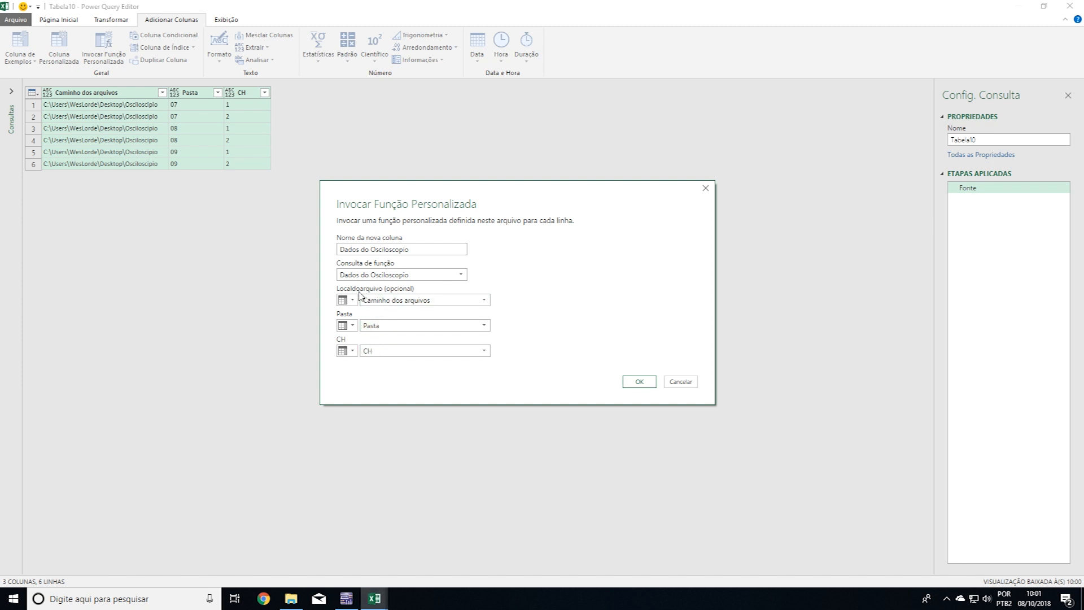
click(640, 383)
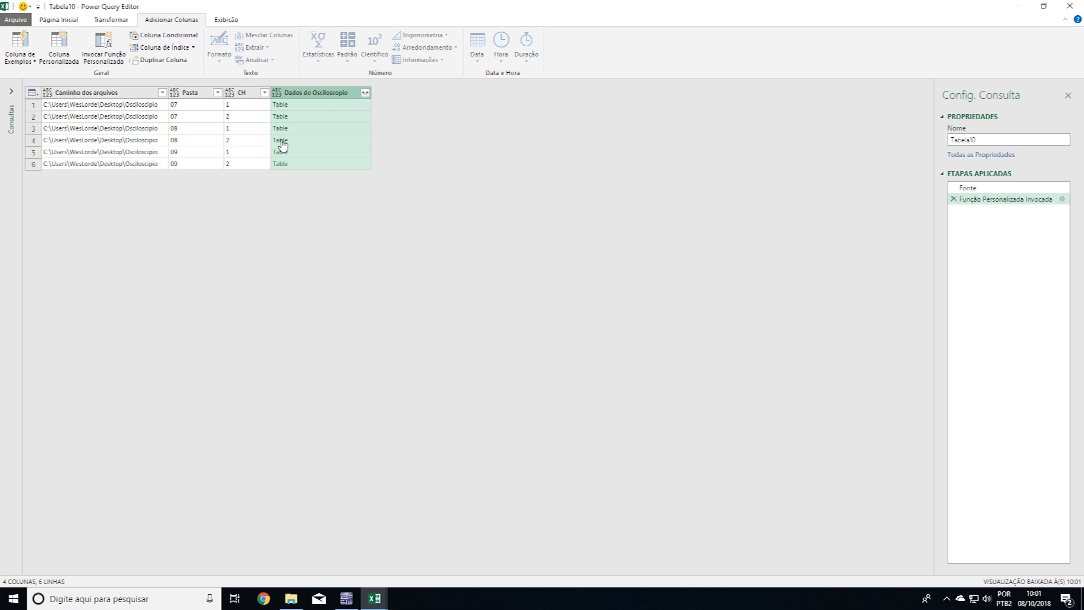
Step: Expand the Dados do Osciloscopio column into Tempo, CH 1, Column6 and CH 2 without the original column name as prefix
click(366, 94)
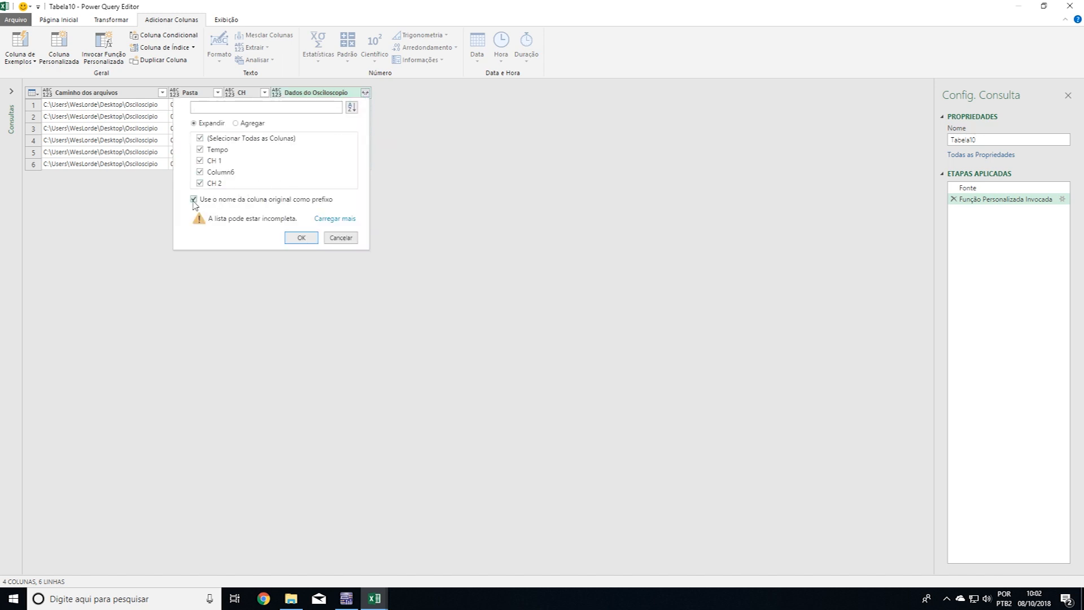
click(195, 200)
click(301, 237)
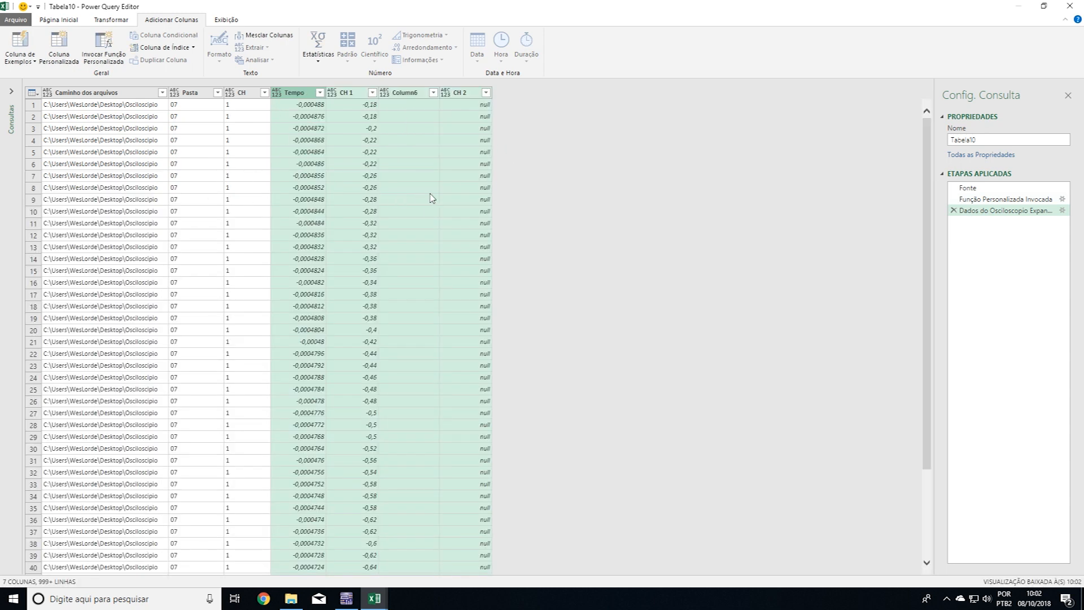
Step: Close the query editor and load the query result as a table in a new worksheet
click(65, 23)
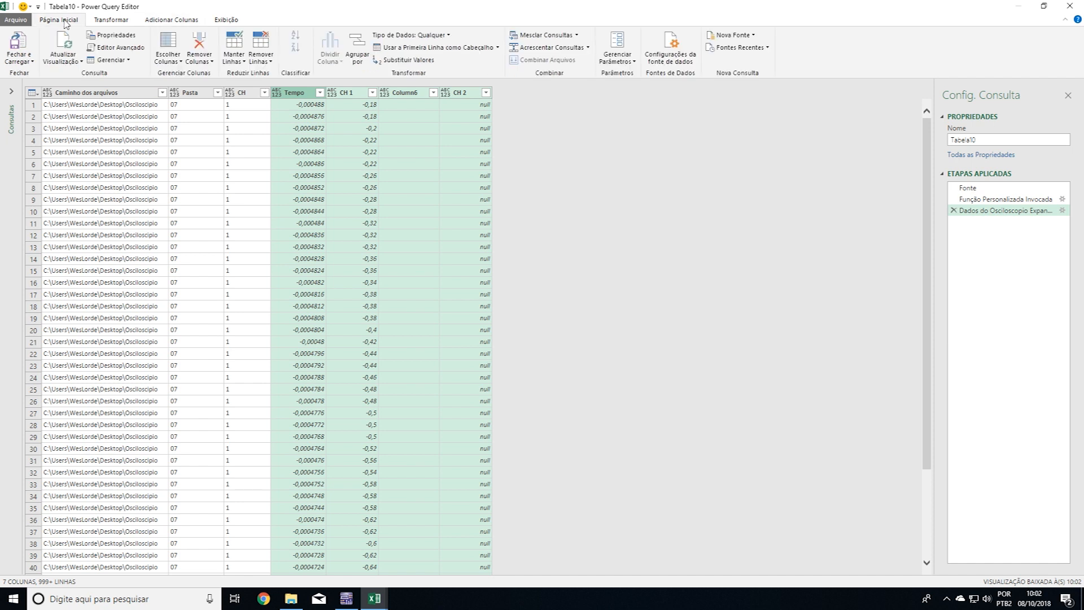
click(32, 65)
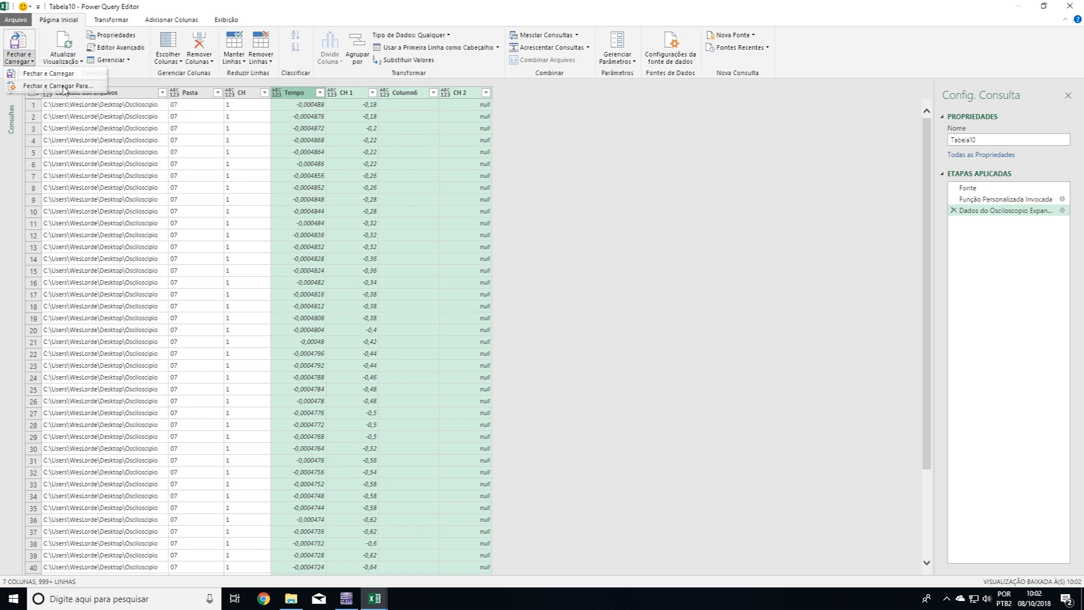
click(65, 87)
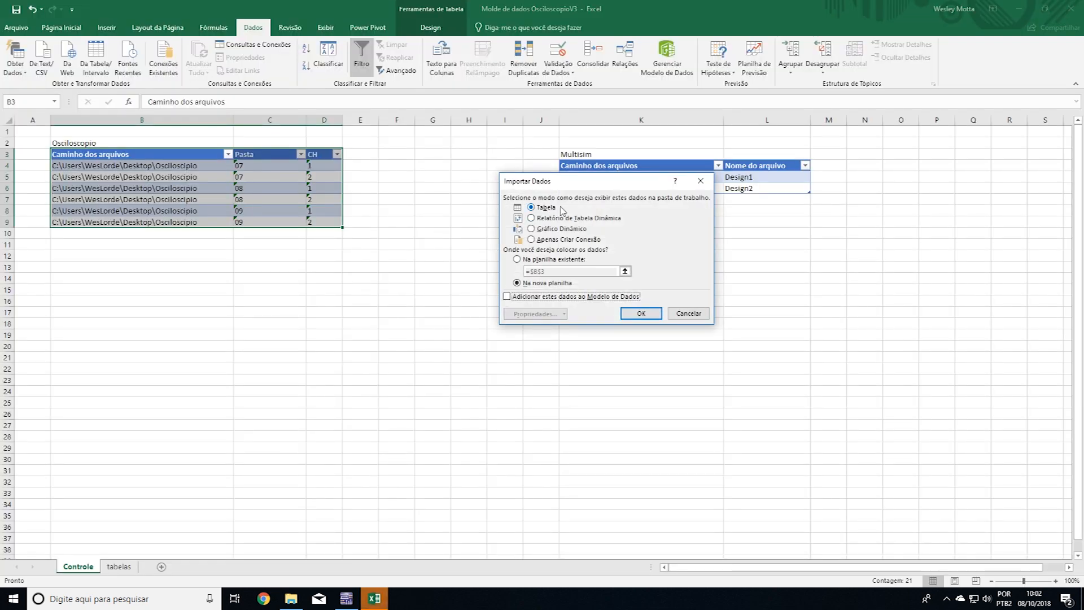
drag(584, 186, 474, 189)
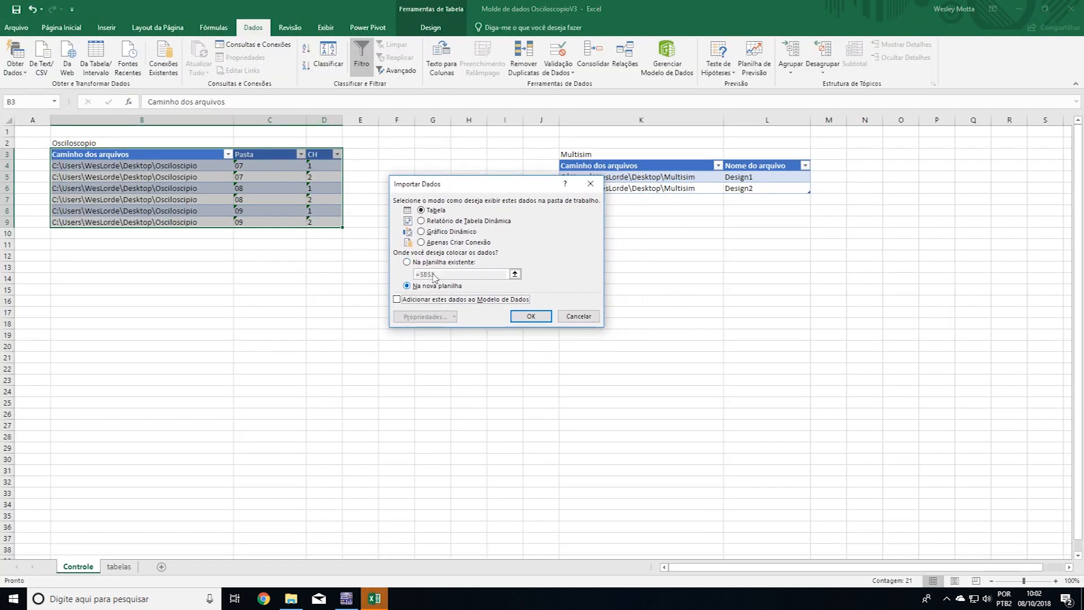
click(407, 262)
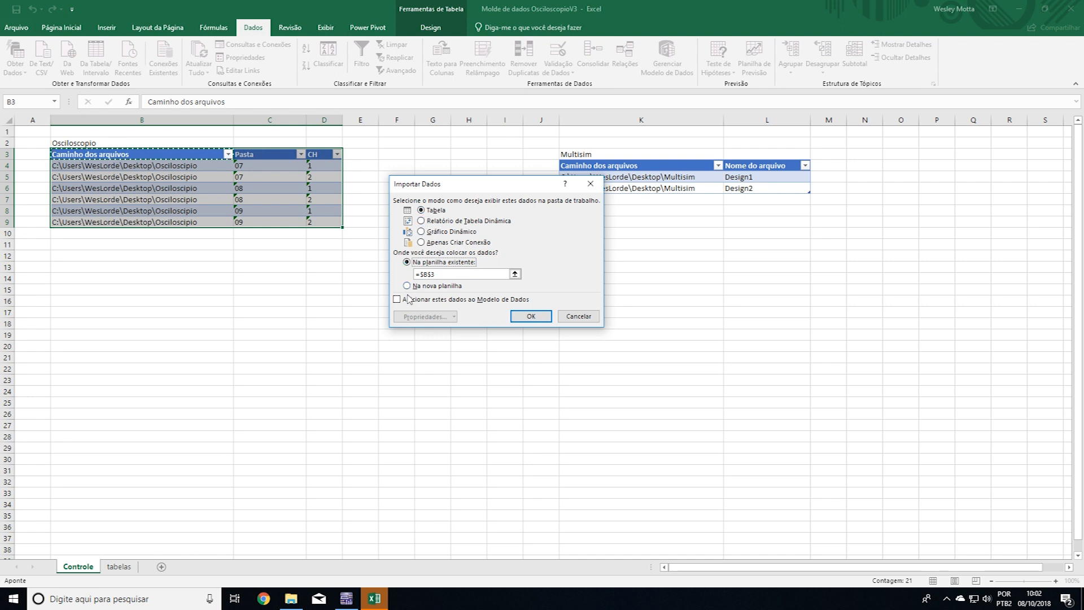
click(415, 288)
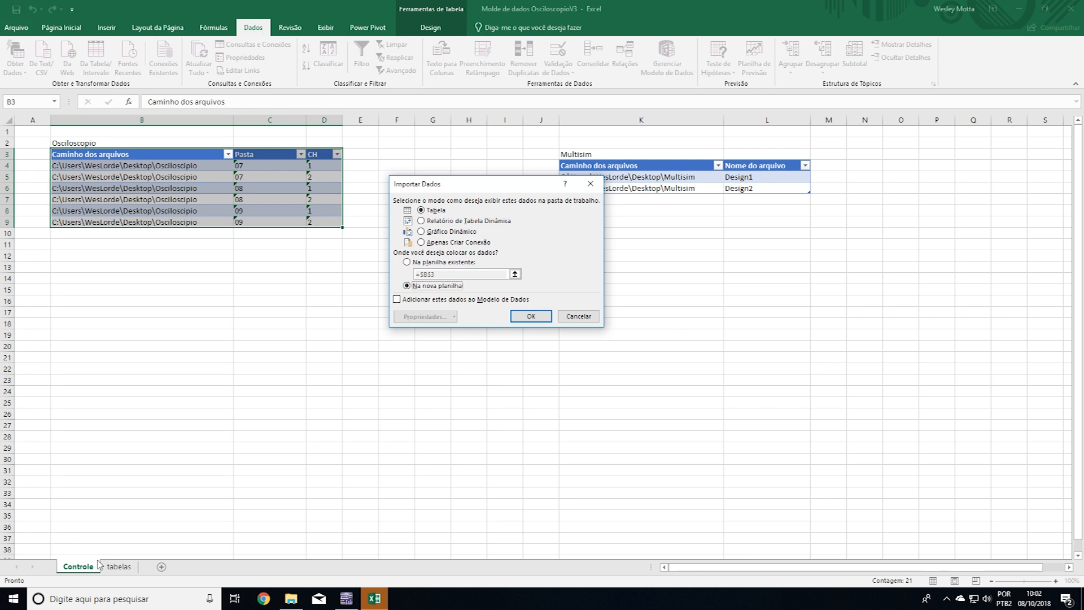
click(532, 317)
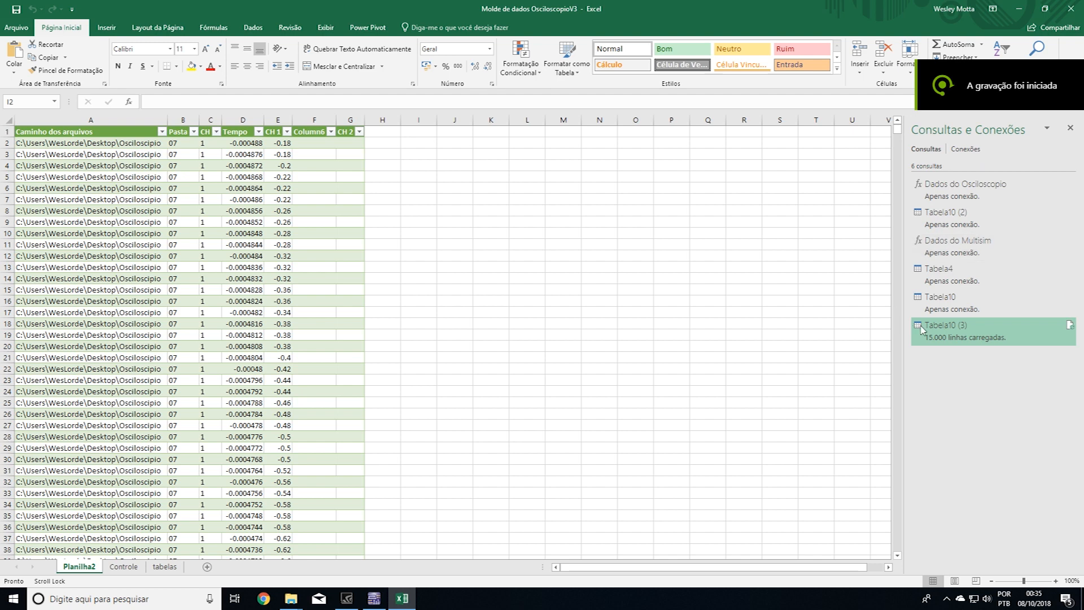
Step: Close the Consultas e Conexões pane and filter the loaded table's Pasta column to folder 07 only
click(1071, 130)
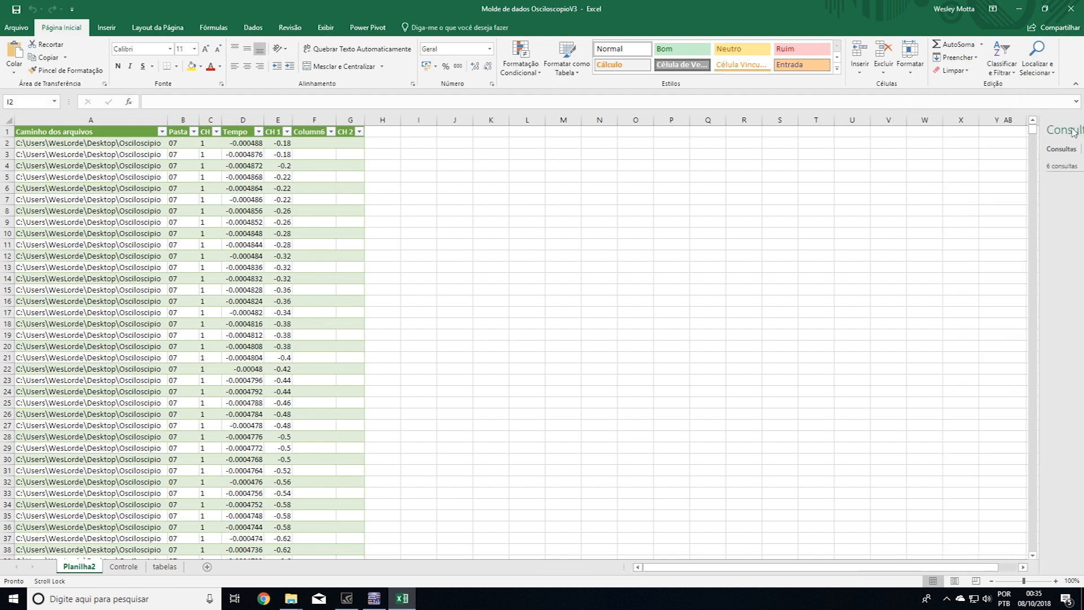
scroll(176, 186, down, 1)
scroll(183, 198, up, 1)
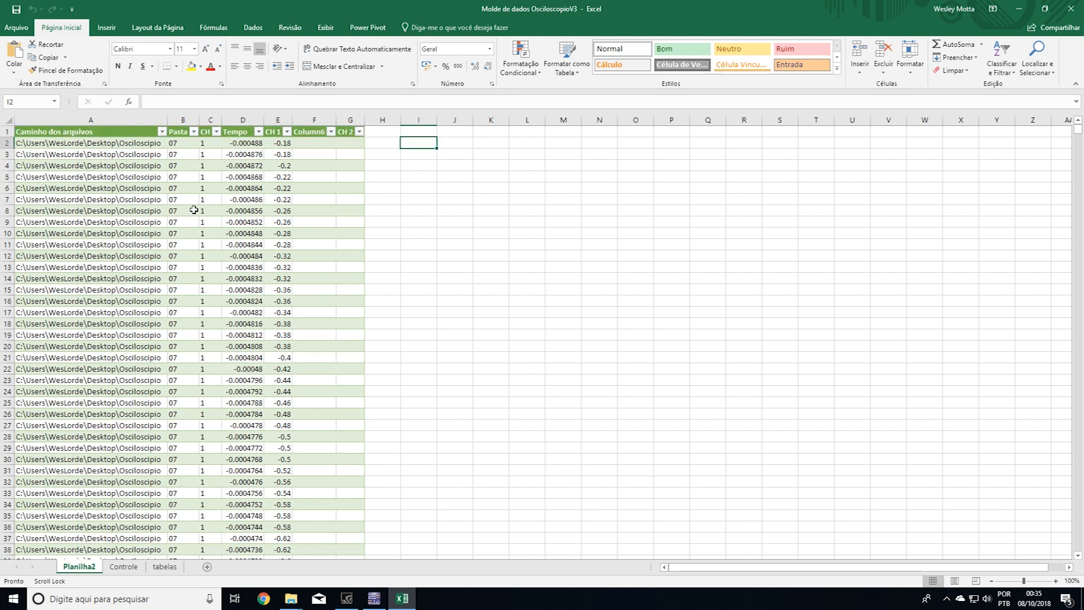
click(195, 132)
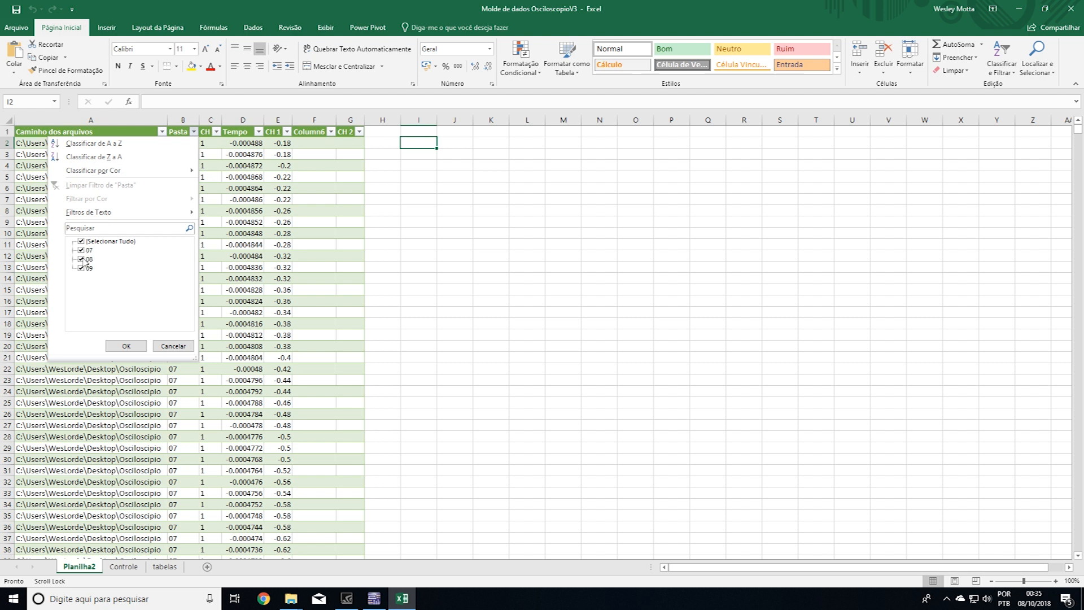
click(81, 259)
click(81, 268)
click(126, 346)
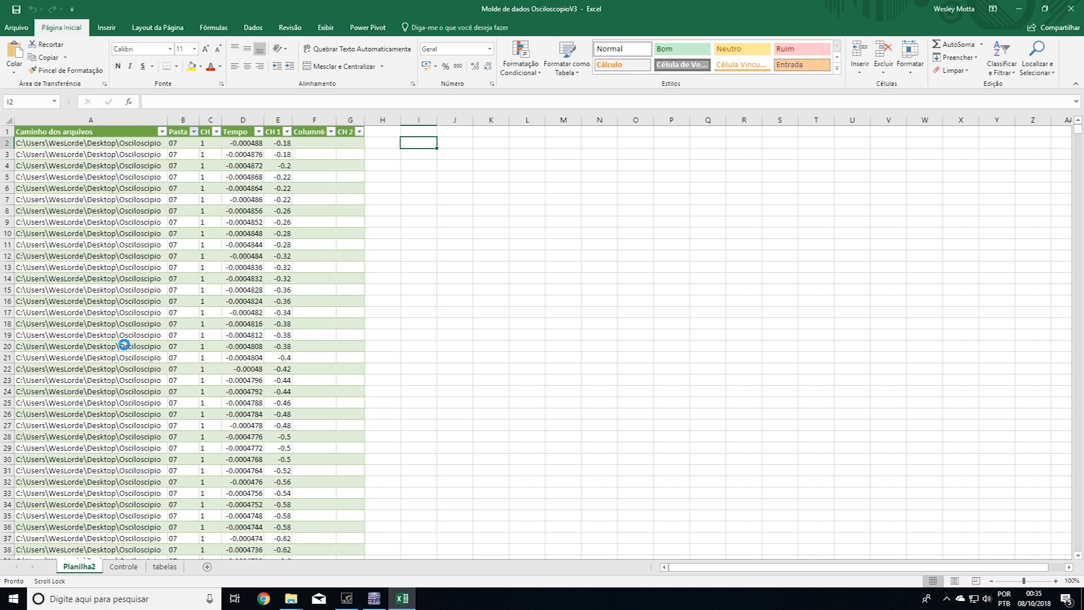
Step: Filter the table's CH column to show only channel 2
click(216, 132)
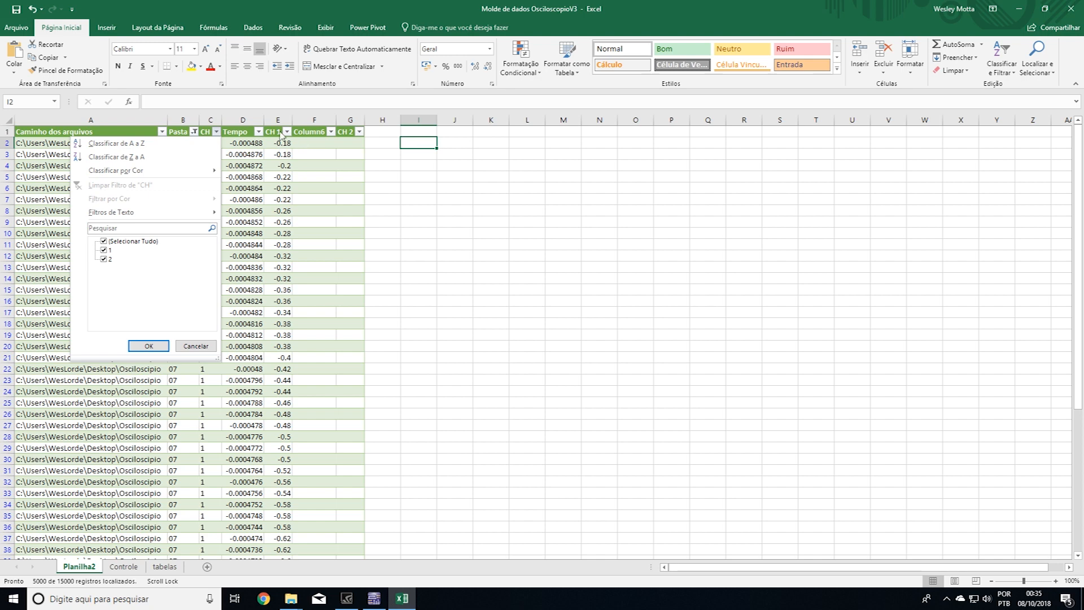
click(103, 250)
click(149, 346)
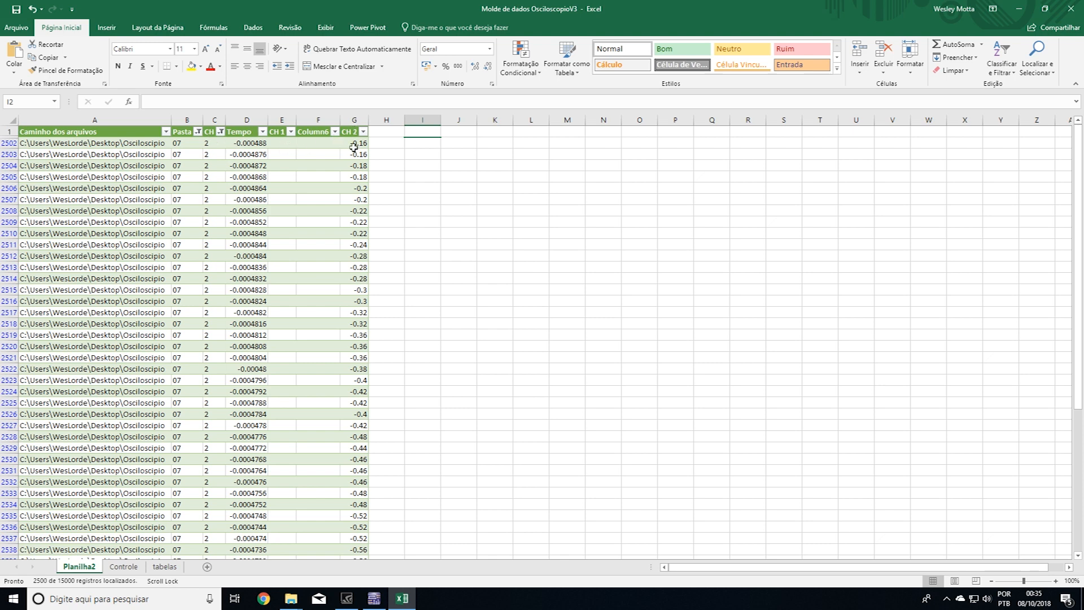
Step: Change the CH column filter to show only channel 1 instead of channel 2
click(220, 132)
click(108, 250)
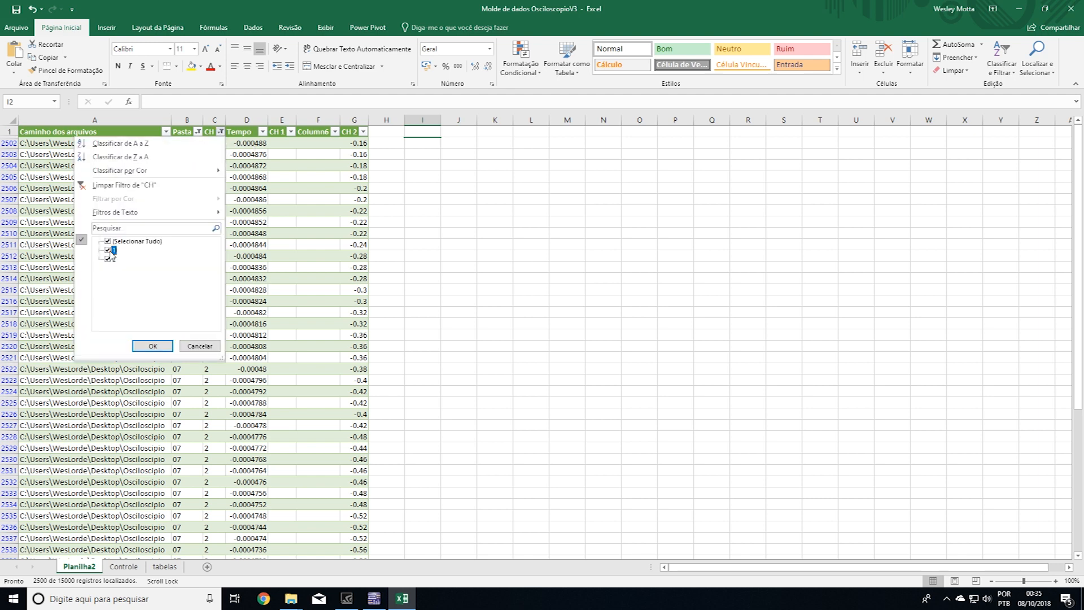
click(107, 259)
click(152, 345)
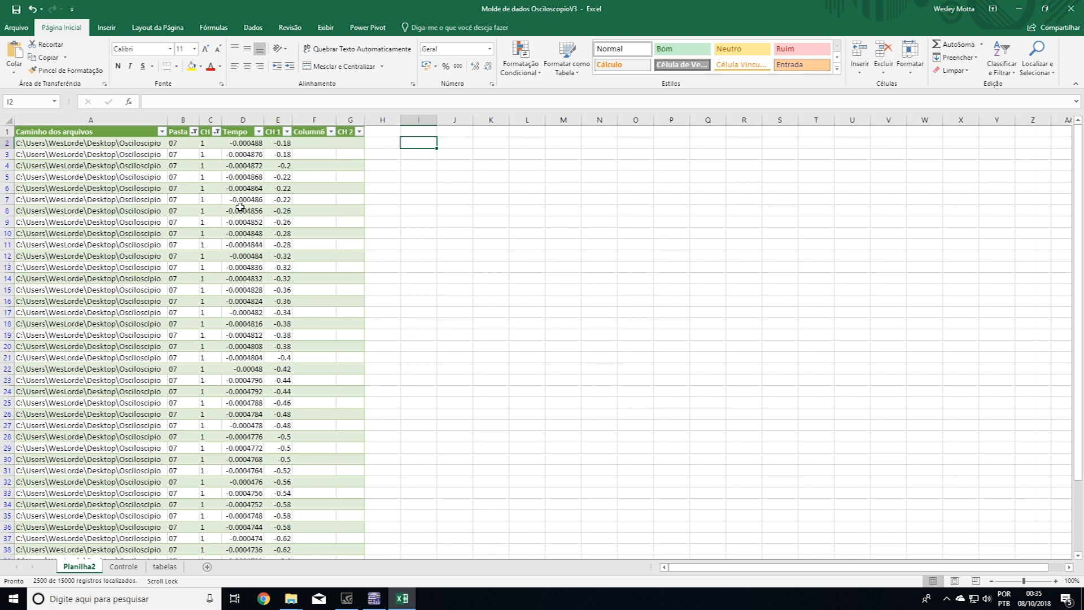
Step: Try to insert a scatter chart from the table's Tempo and CH 1 column data
click(246, 121)
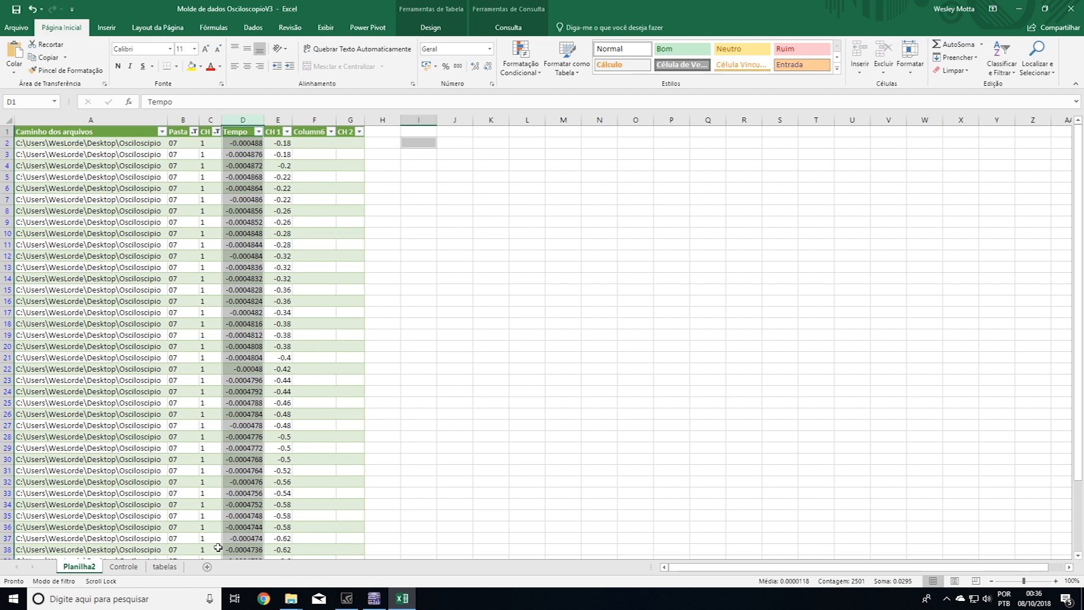
click(243, 133)
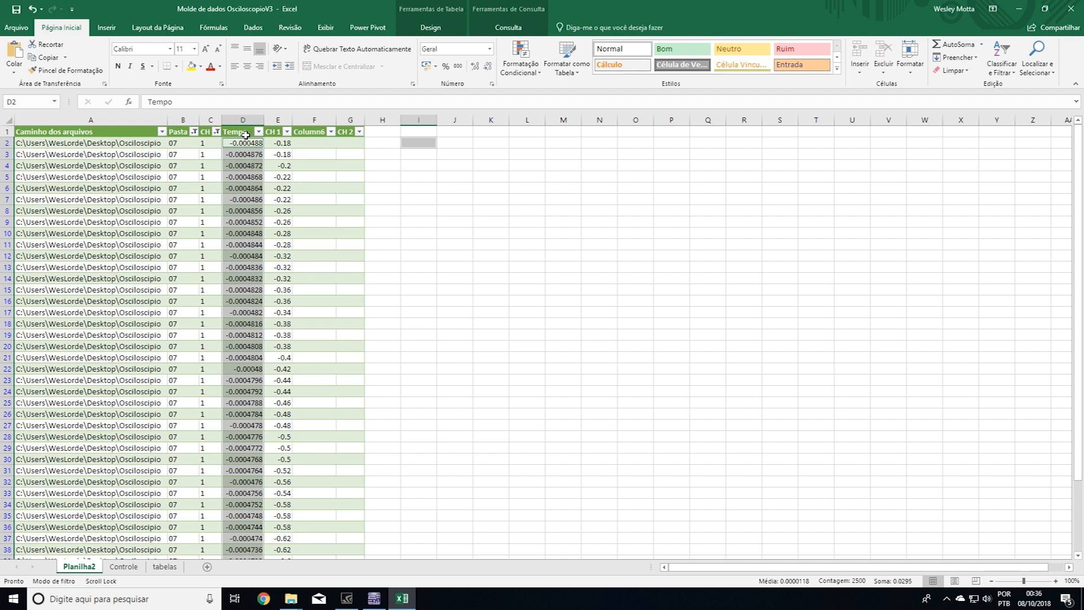
ctrl+click(283, 120)
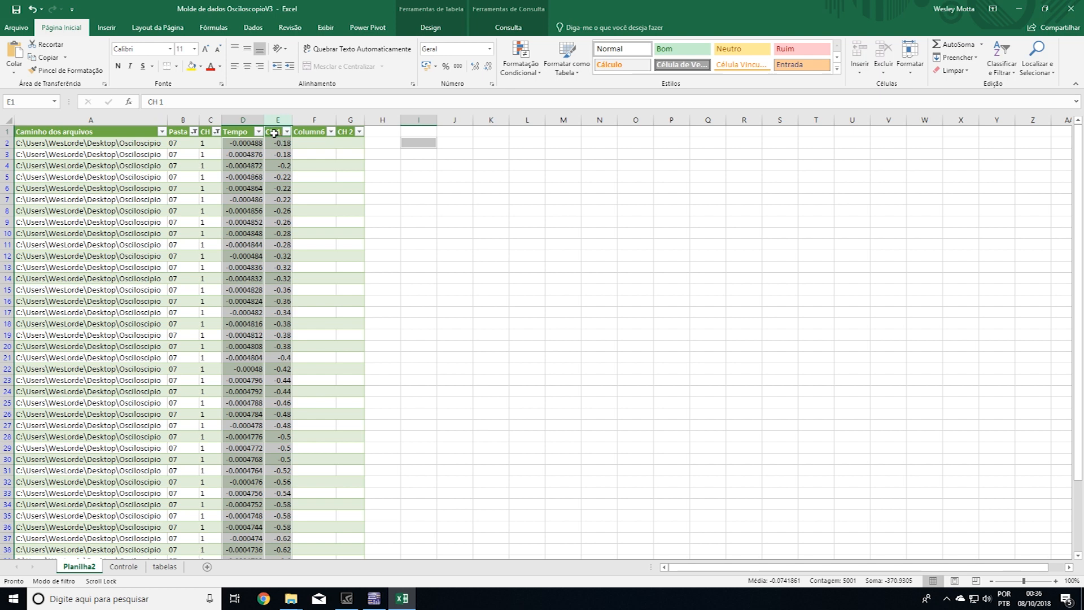
ctrl+click(272, 131)
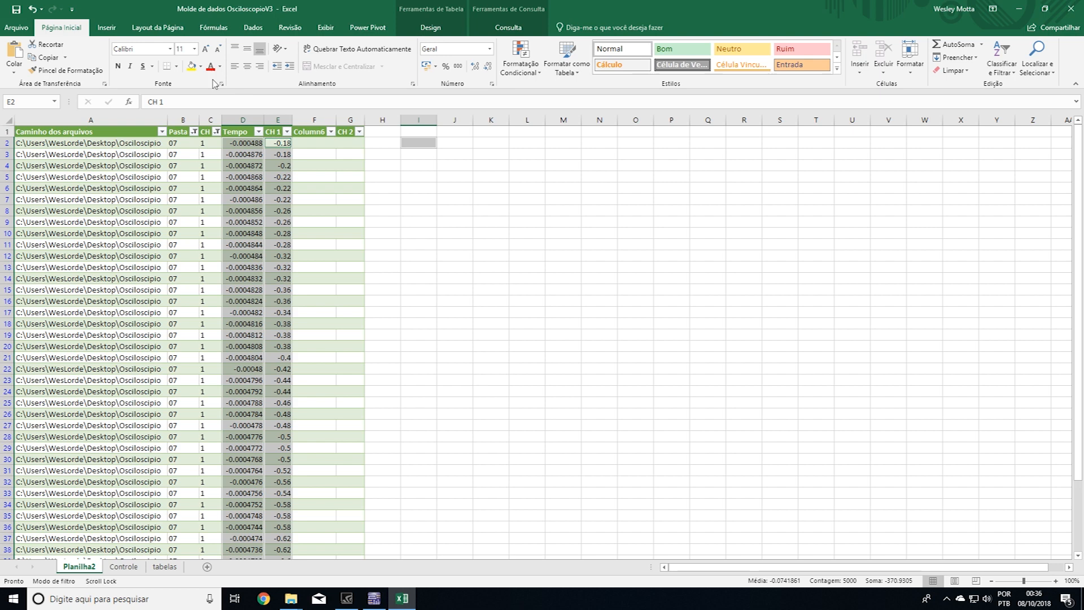
click(107, 28)
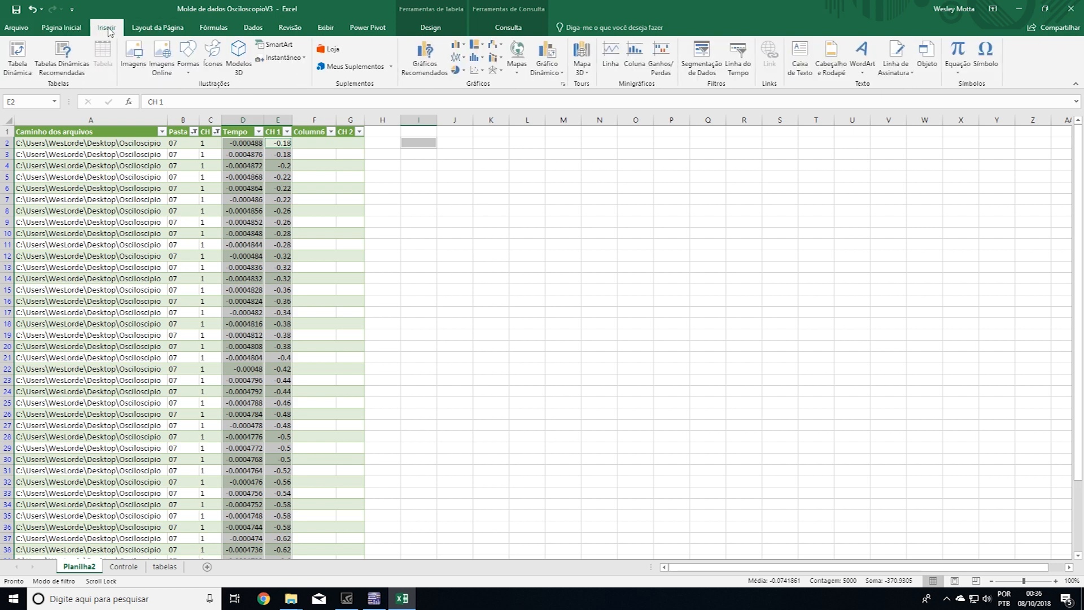
click(478, 70)
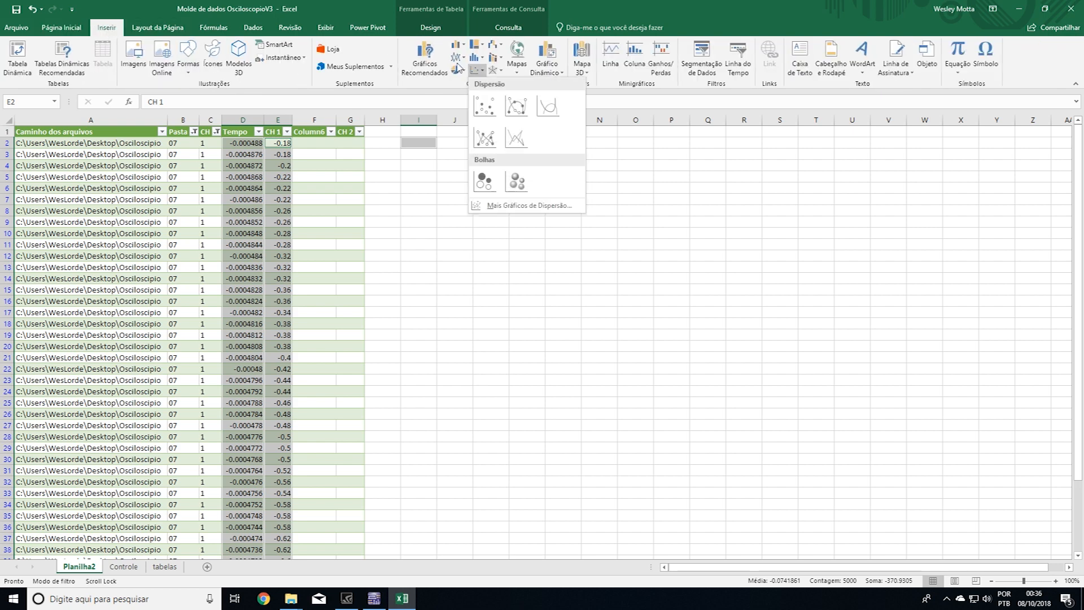
click(489, 104)
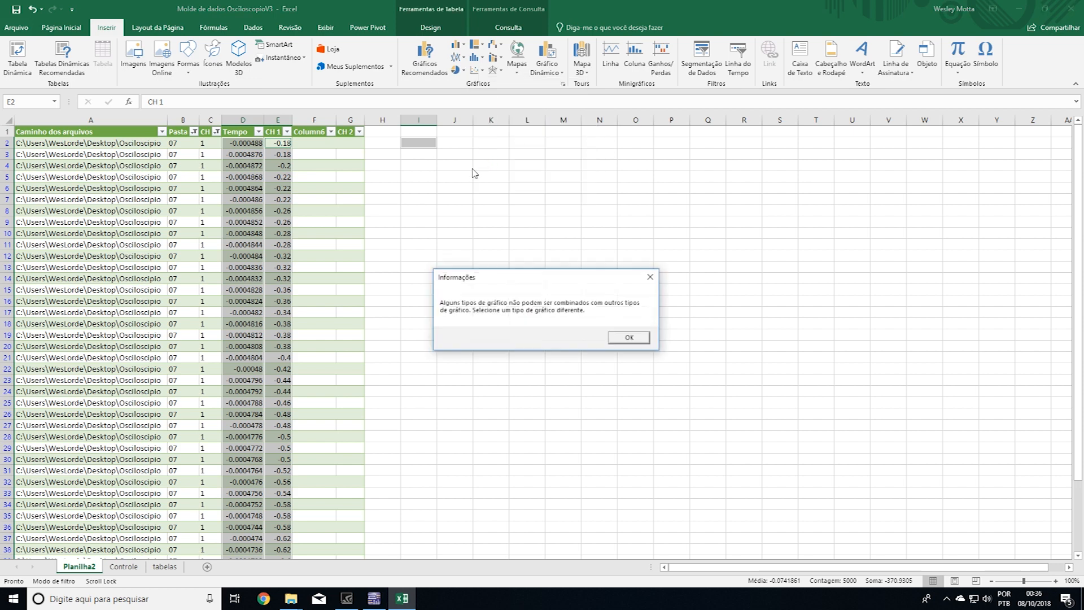
click(629, 343)
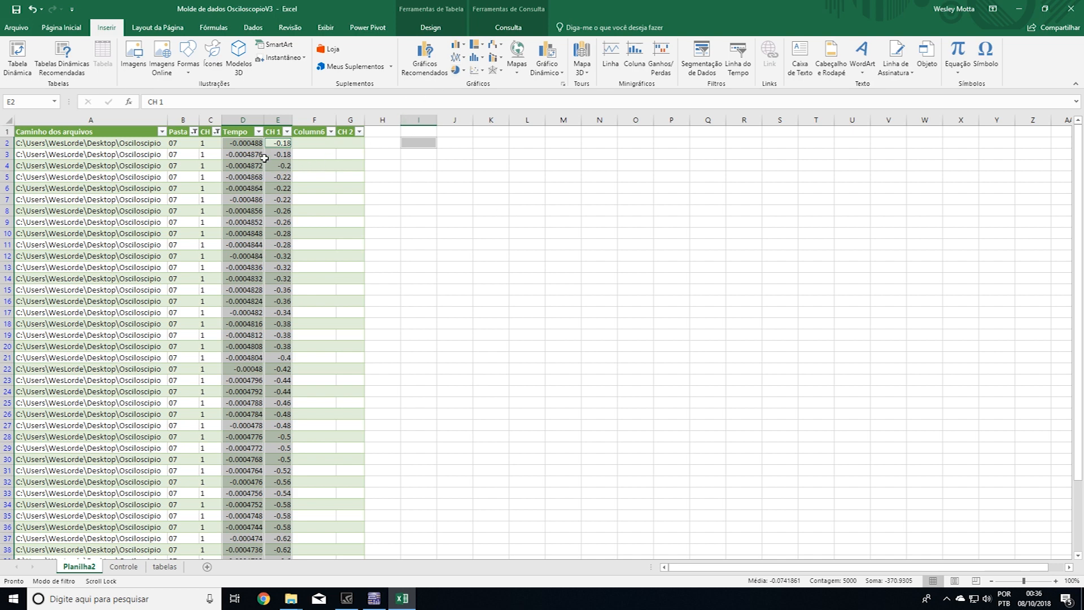
click(423, 157)
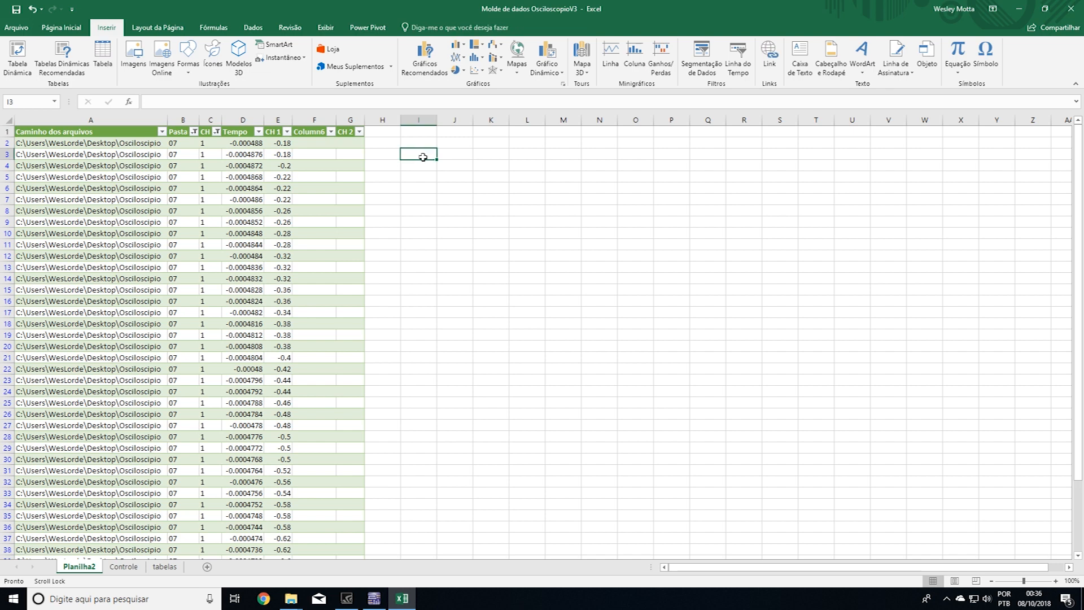
Step: Reselect only the data cells of the Tempo and CH 1 columns and insert a markers-only scatter chart from them
click(245, 121)
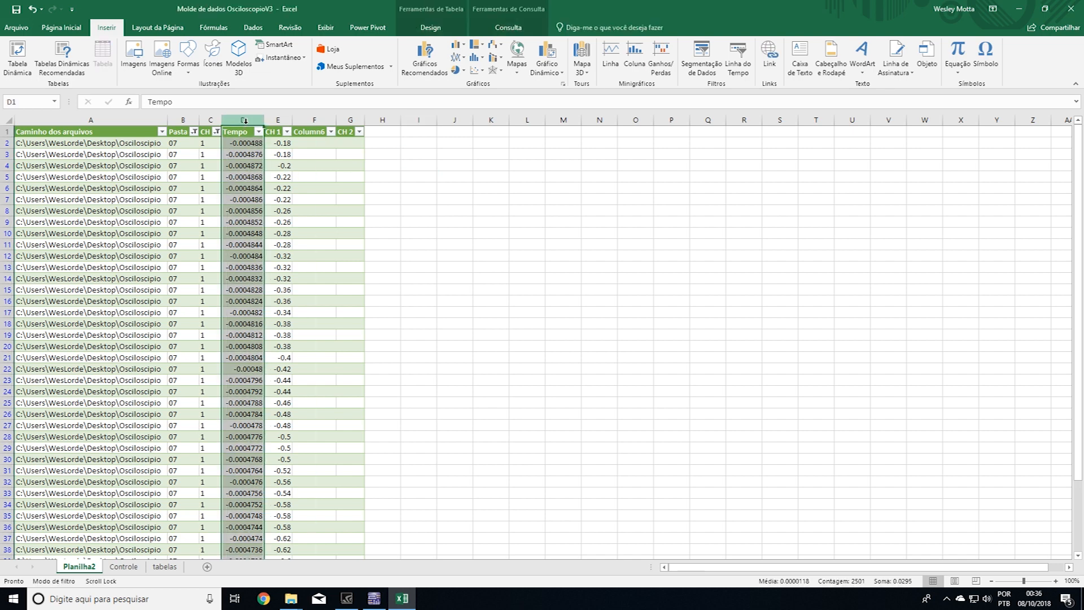
click(243, 132)
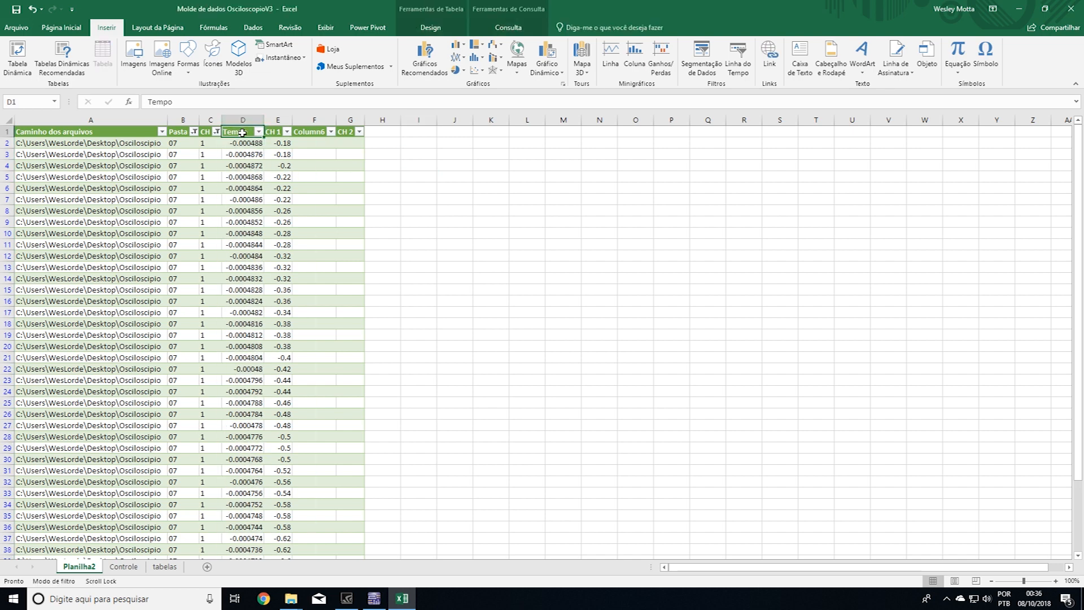
ctrl+click(244, 120)
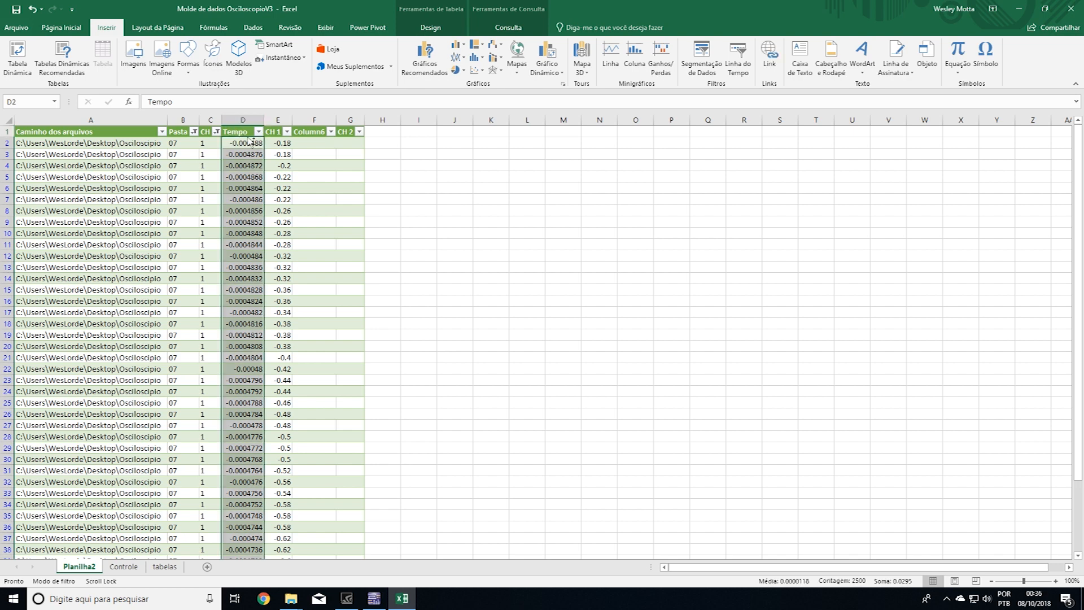
ctrl+click(279, 132)
ctrl+click(278, 132)
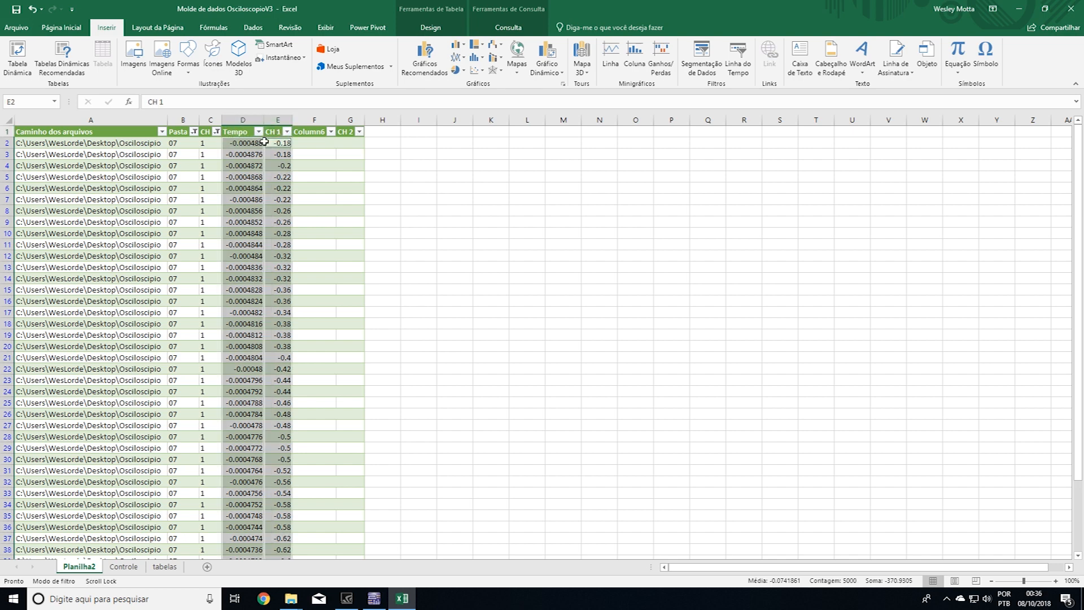
click(473, 72)
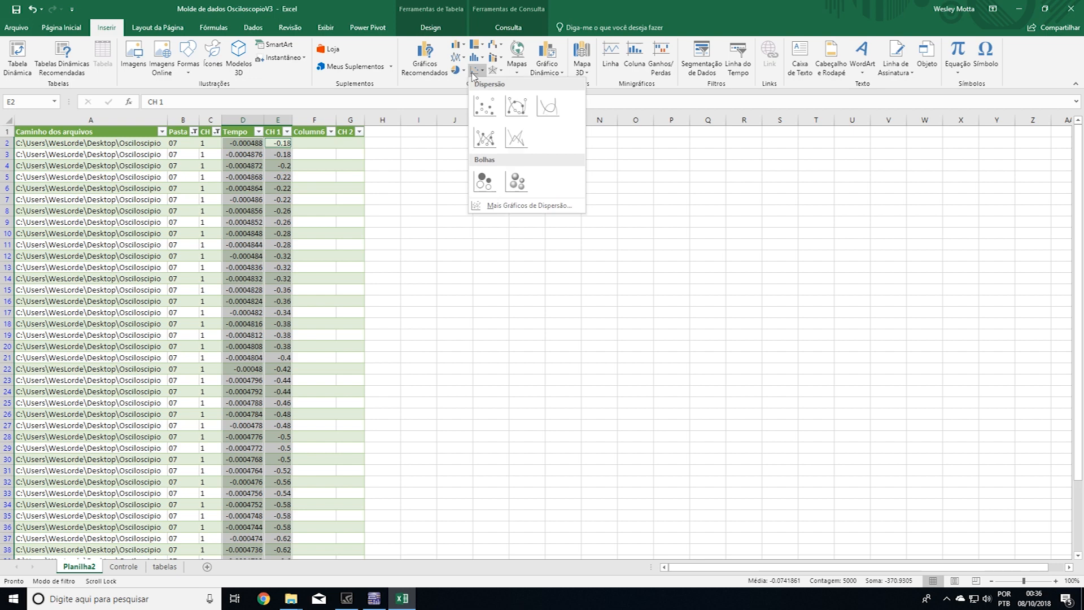
click(481, 113)
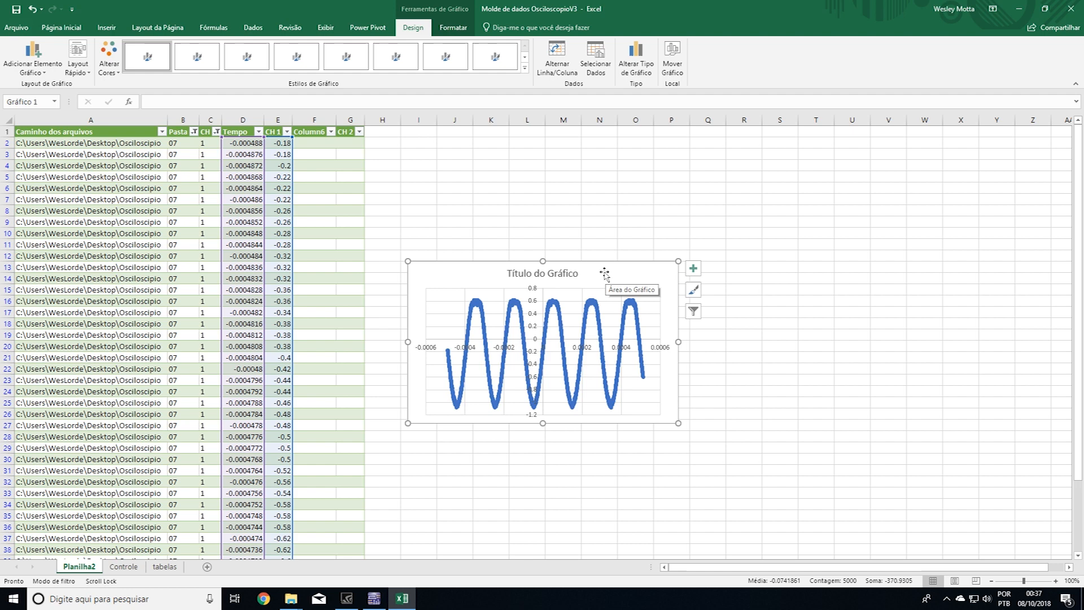
Step: Move the scatter chart up beside the table and enlarge it slightly
drag(604, 273, 604, 207)
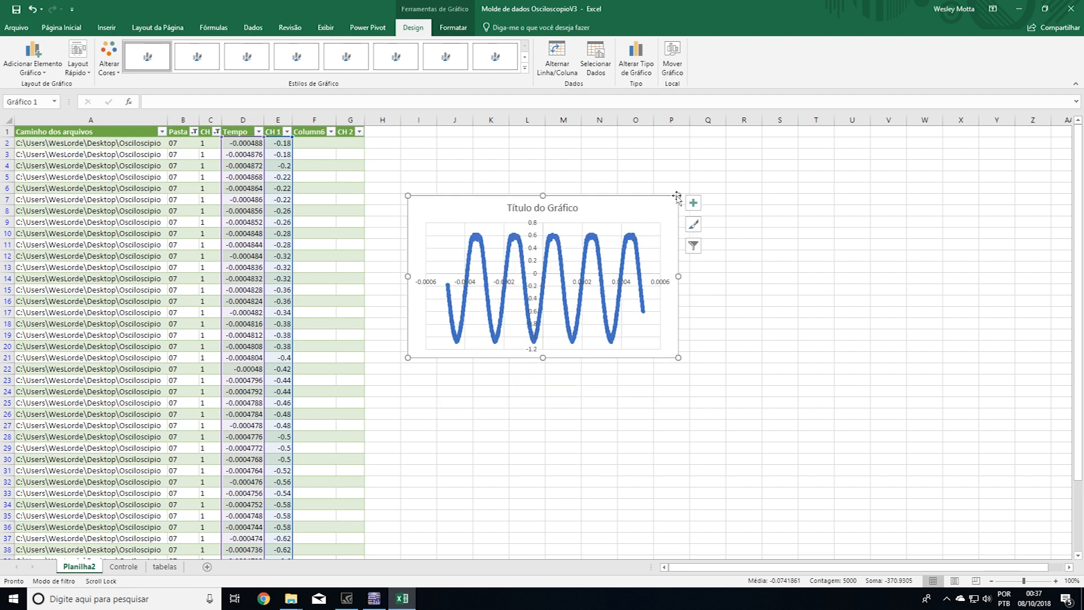
drag(678, 196, 708, 176)
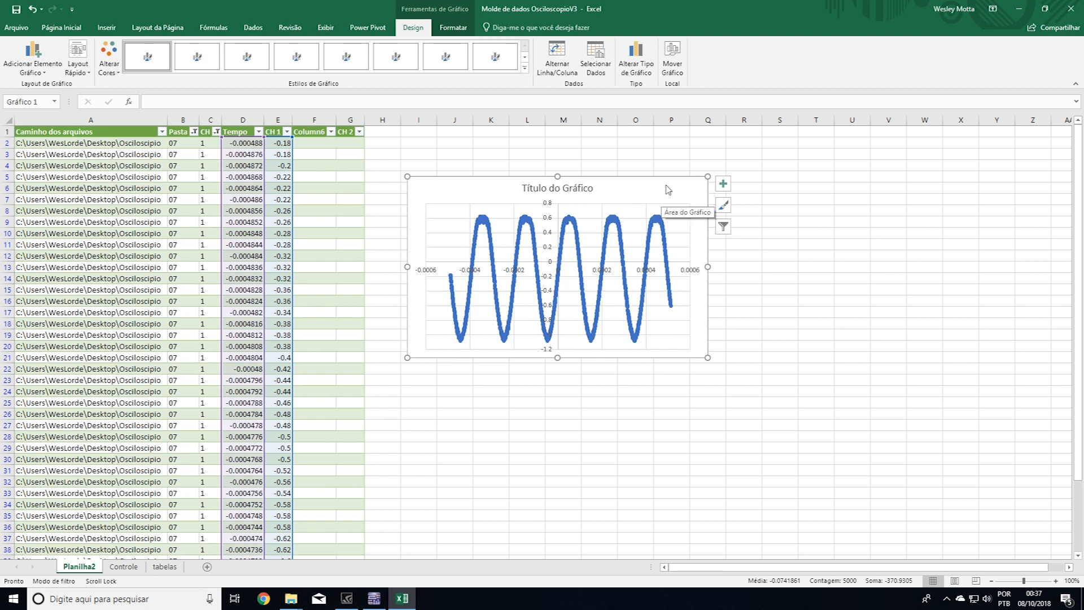
drag(668, 189, 655, 187)
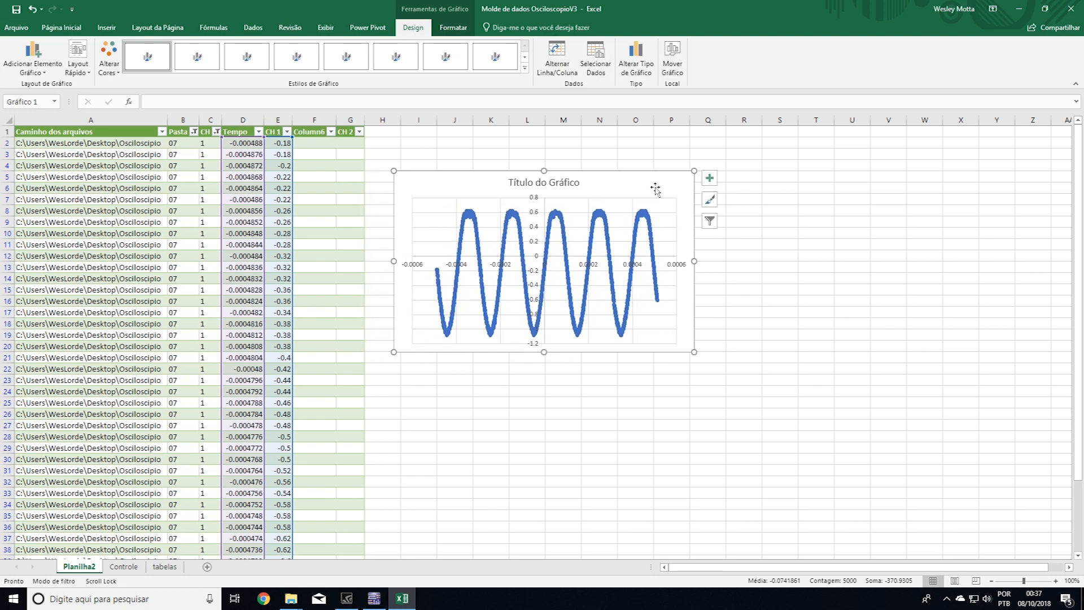
Step: Paste a copy of the folder 07 scatter chart into the tabelas worksheet at cell K35
click(170, 568)
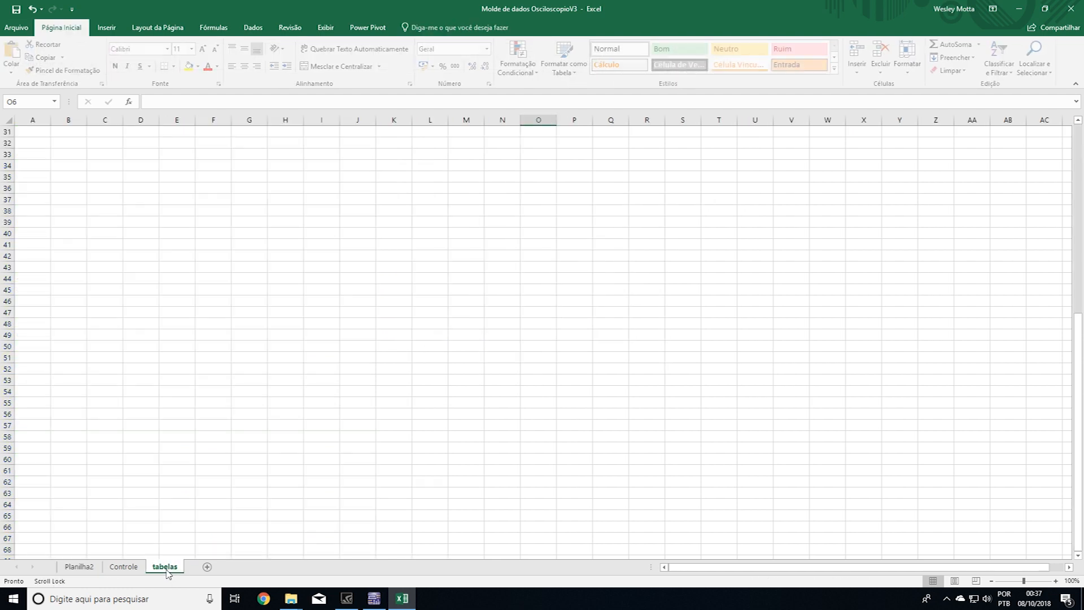
click(445, 201)
click(379, 176)
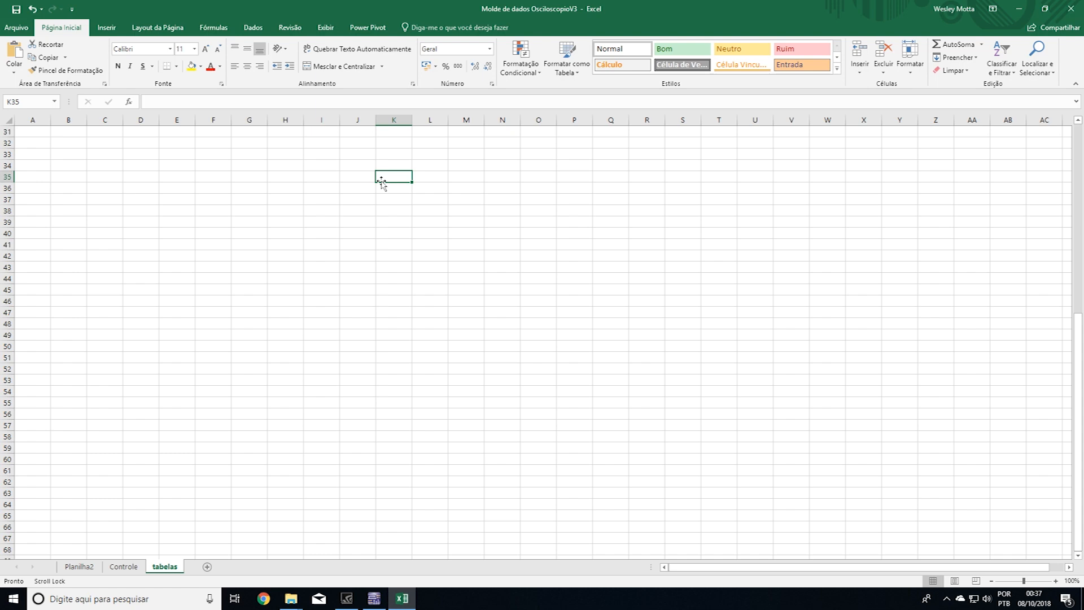
key(ctrl+v)
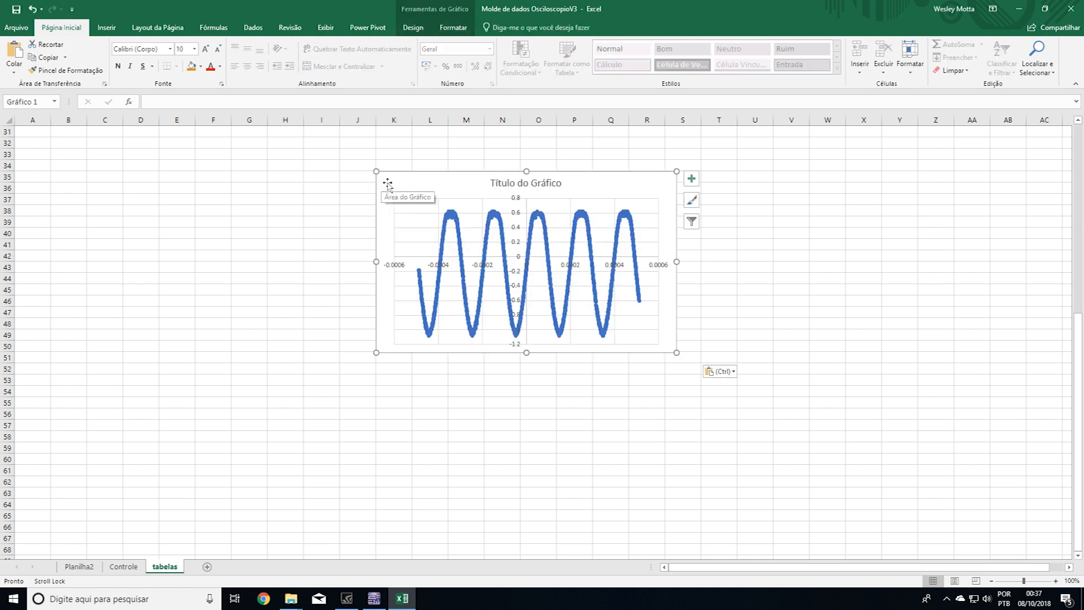
Step: Return to the Planilha2 worksheet and filter the Pasta column to folder 08 only
click(80, 566)
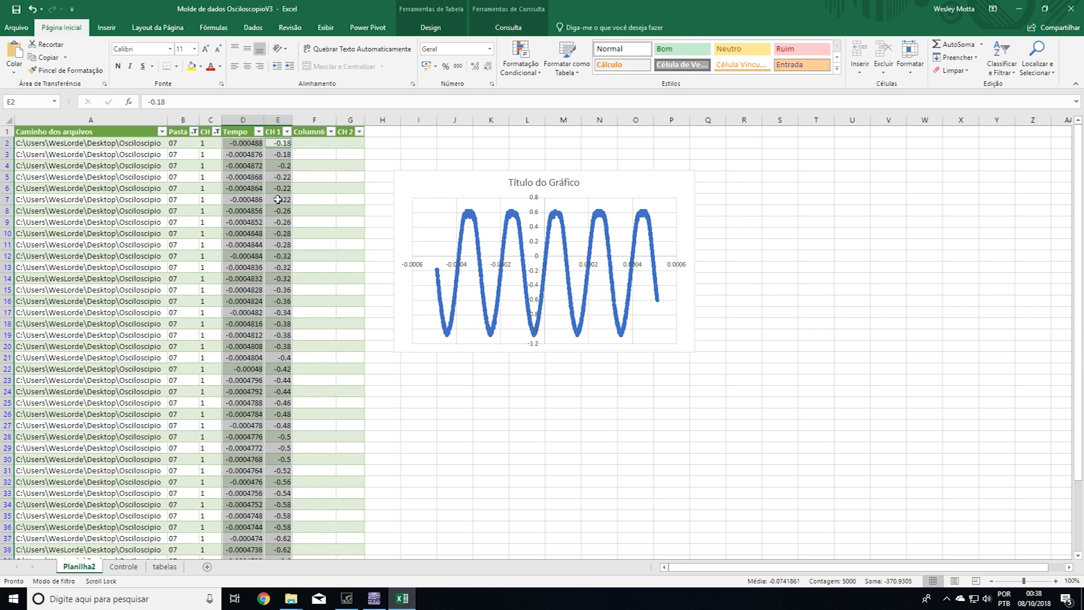
click(194, 133)
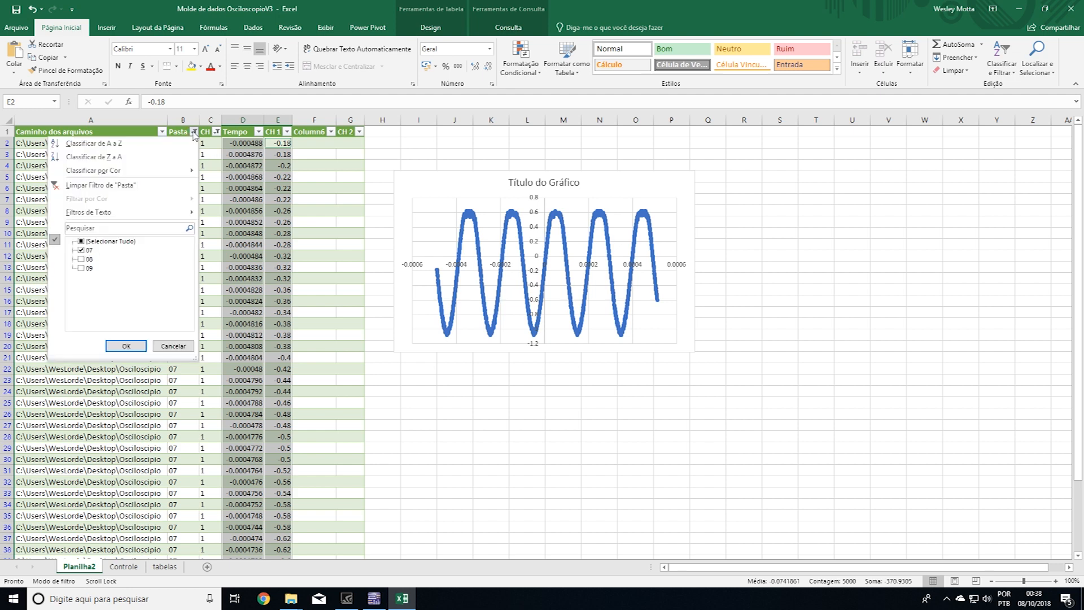
click(81, 260)
click(126, 345)
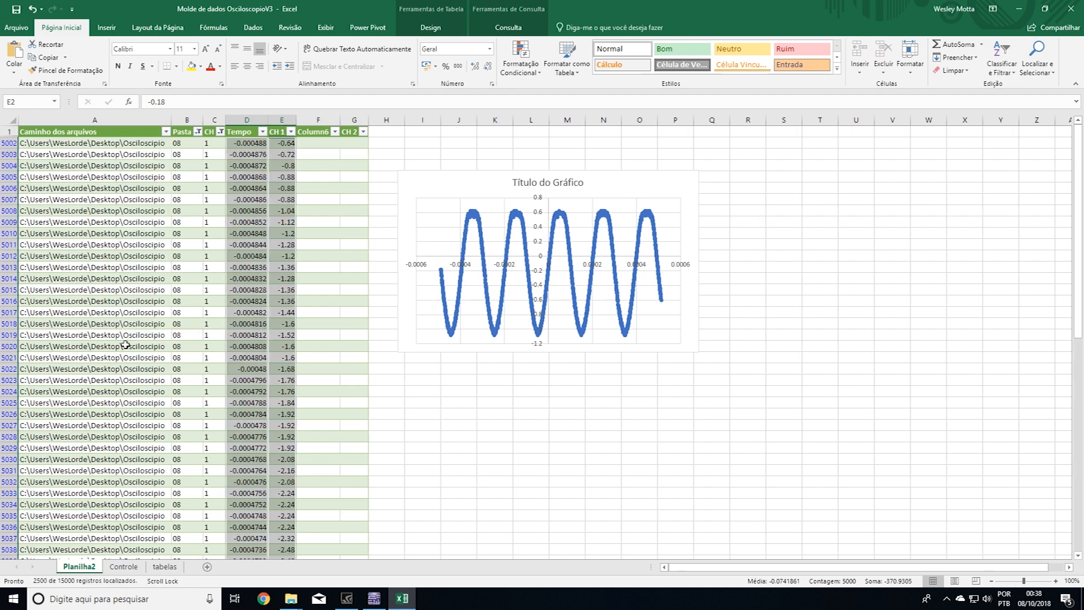
Step: Insert a markers-only scatter chart of Tempo against CH 1 for folder 08 and shift it slightly beside the table
click(111, 29)
click(475, 70)
click(481, 109)
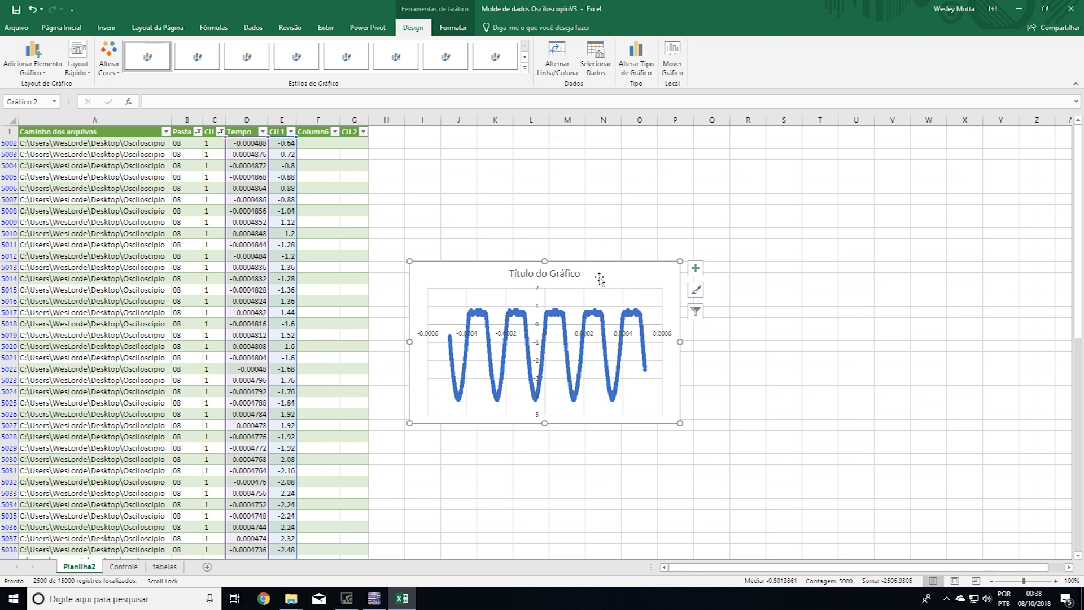
drag(614, 280, 606, 283)
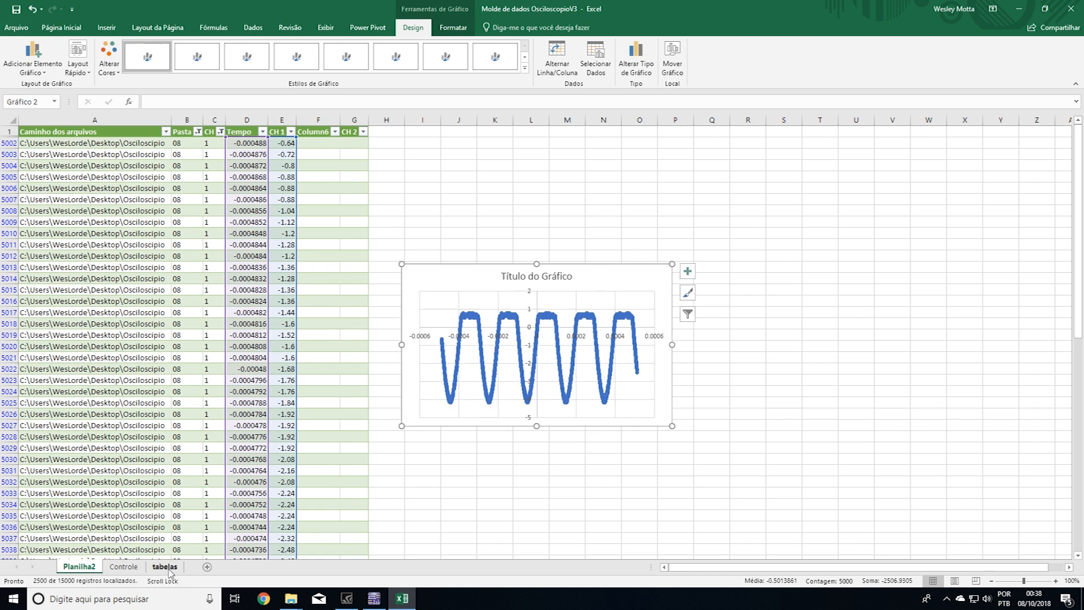
Step: Filter the Pasta column to folder 09 only
click(197, 132)
click(84, 268)
click(85, 260)
click(130, 346)
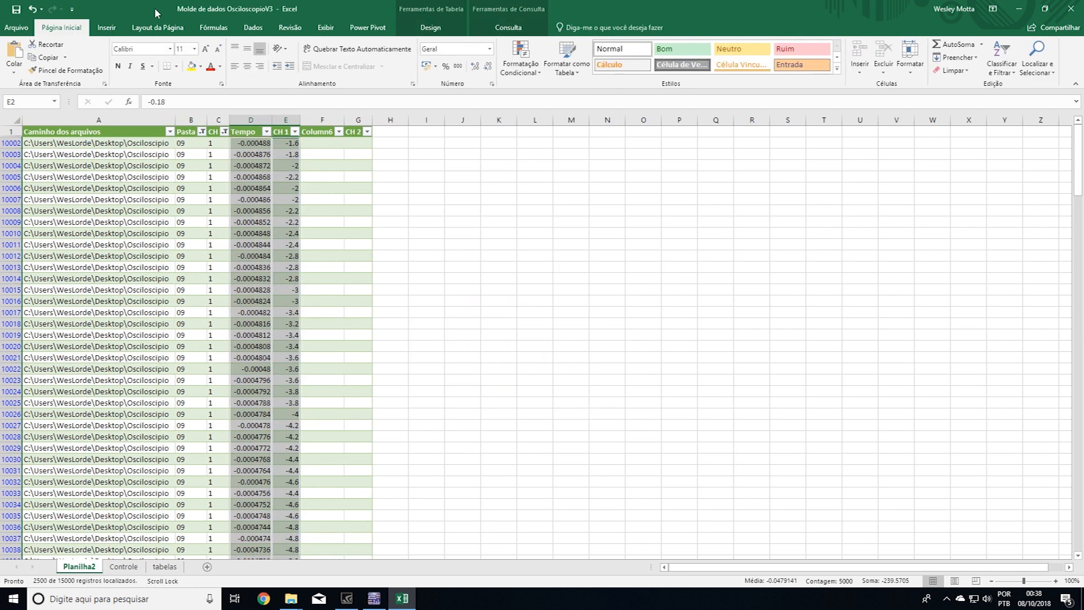
Step: Insert a markers-only scatter chart of Tempo against CH 1 for folder 09 and move it up beside the table
click(106, 27)
click(474, 70)
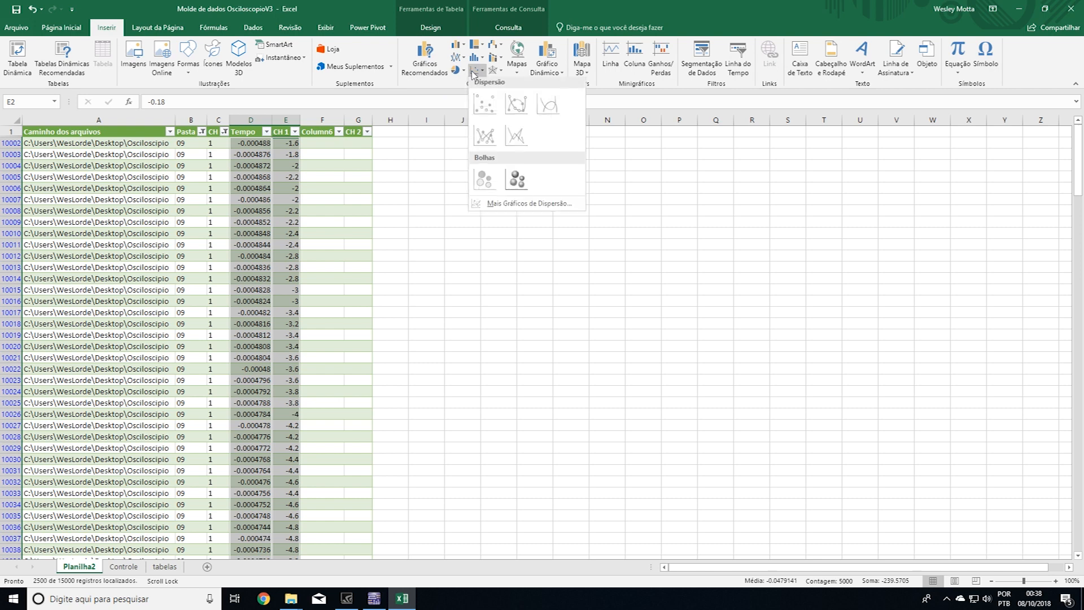
click(485, 104)
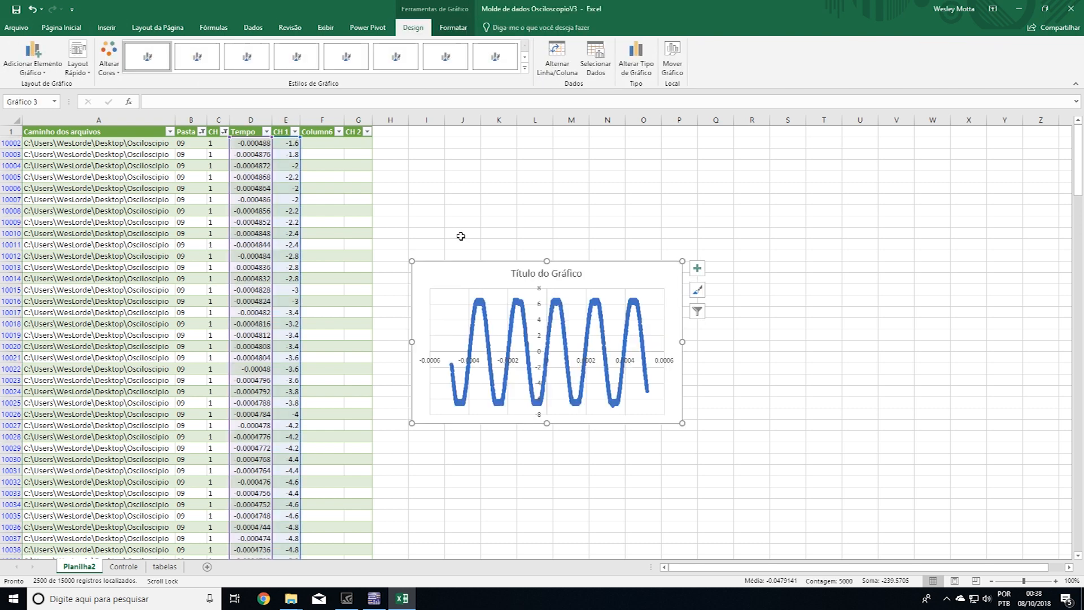
drag(605, 272, 624, 197)
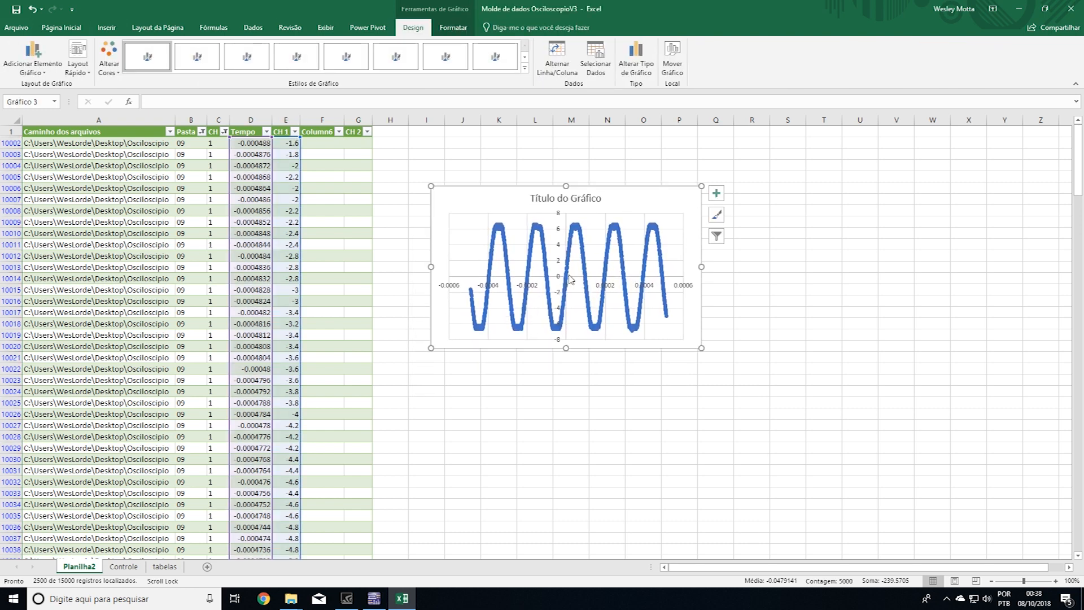
Step: Switch the CH column filter from channel 1 to channel 2 for the folder 09 data
click(224, 131)
click(113, 261)
click(112, 250)
click(156, 346)
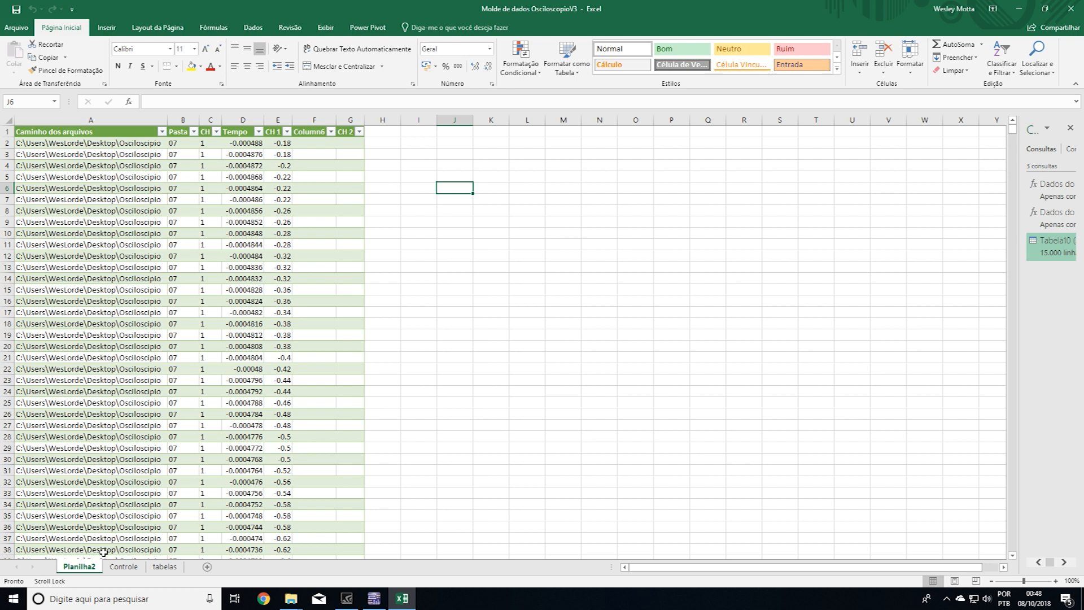
Step: Extend the Osciloscopio table on the Controle sheet by two rows, down to row 11
click(123, 566)
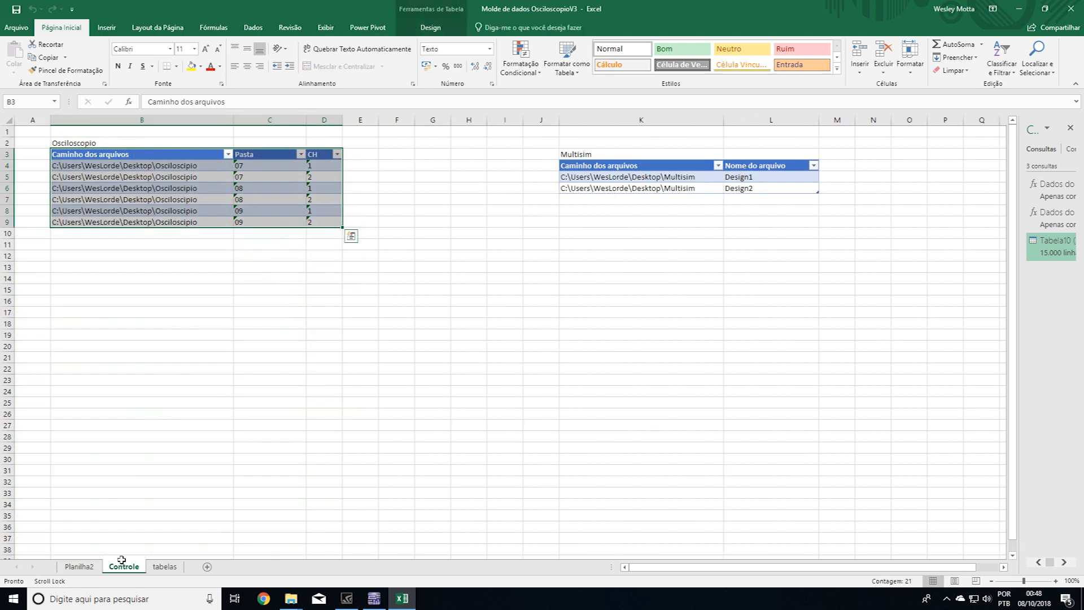
click(296, 254)
click(335, 222)
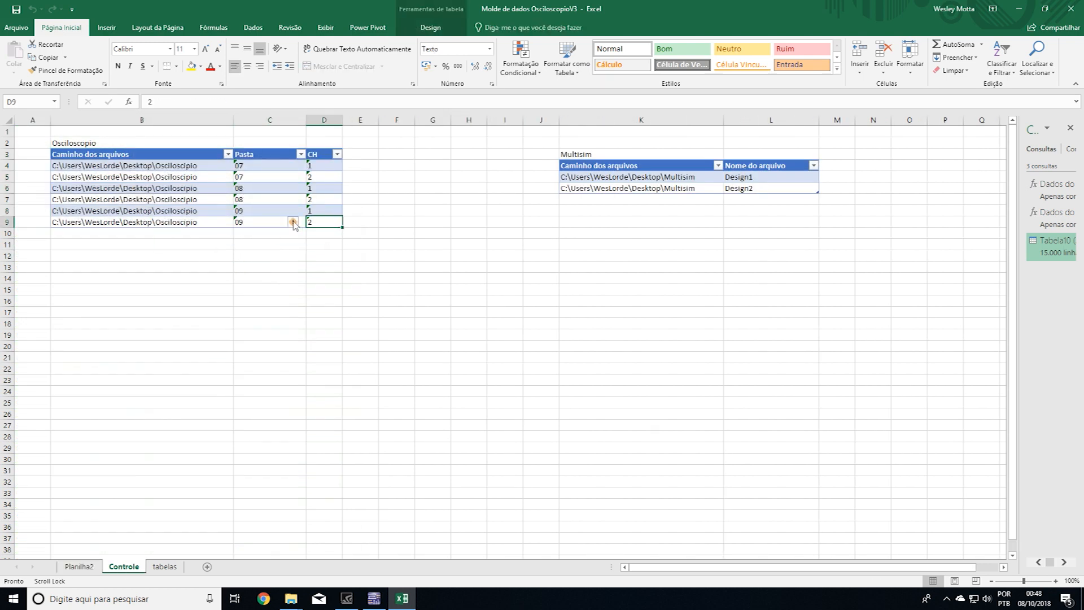
click(180, 224)
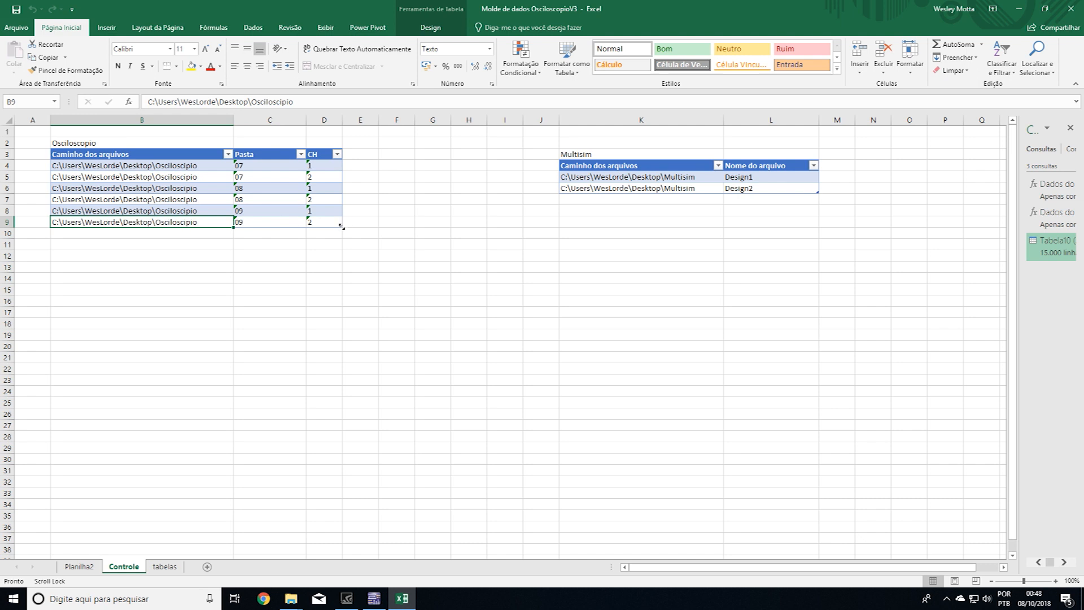
drag(342, 226, 342, 250)
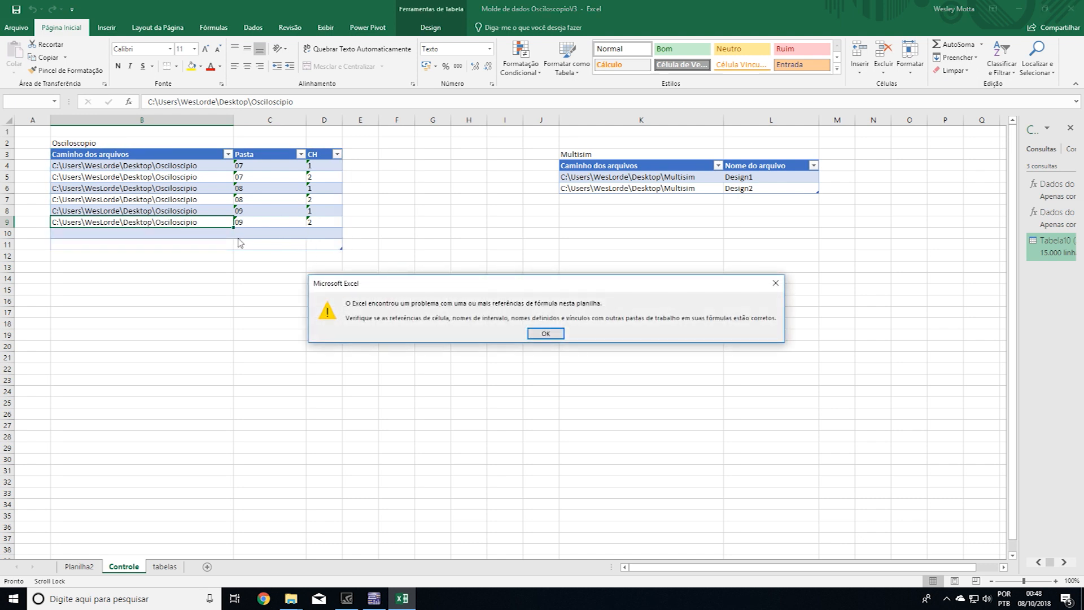
click(545, 333)
Step: Copy the Osciloscipio folder path from the last filled row into the two new rows of the Osciloscopio table
click(188, 241)
click(173, 229)
click(174, 223)
key(ctrl+c)
click(163, 233)
key(ctrl+v)
click(161, 244)
key(ctrl+v)
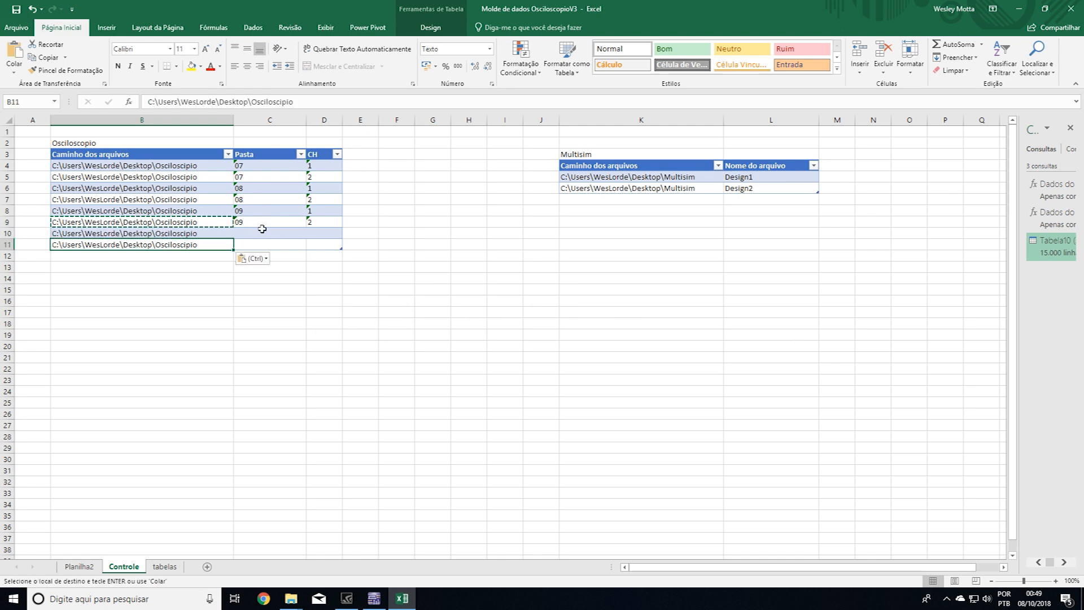
Step: Select the first new row's Pasta cell on Controle and check the folders listed in the Pasta filter on Planilha2
click(264, 232)
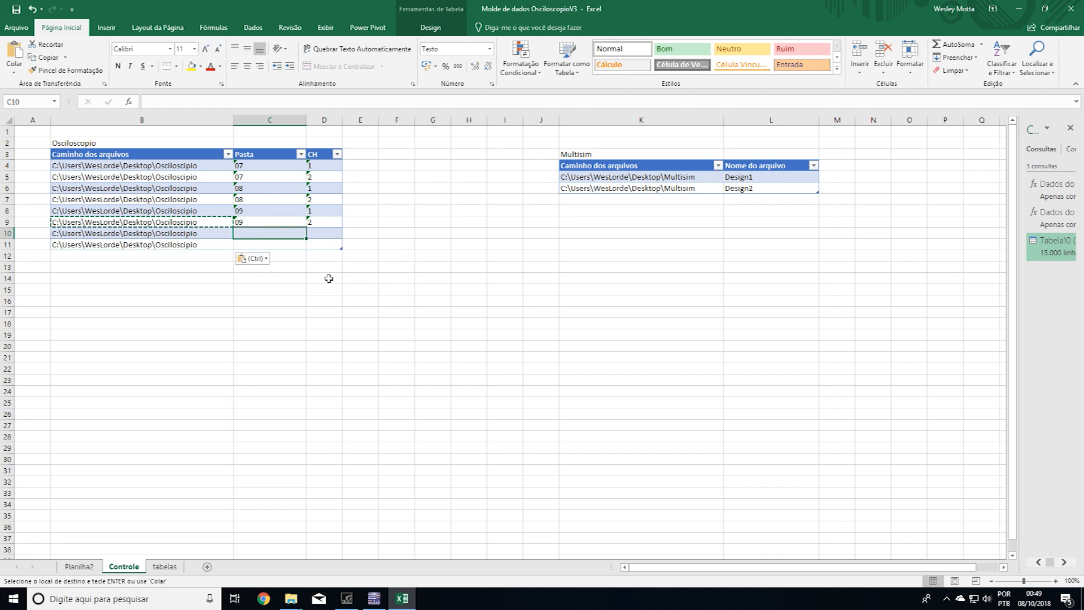
click(79, 567)
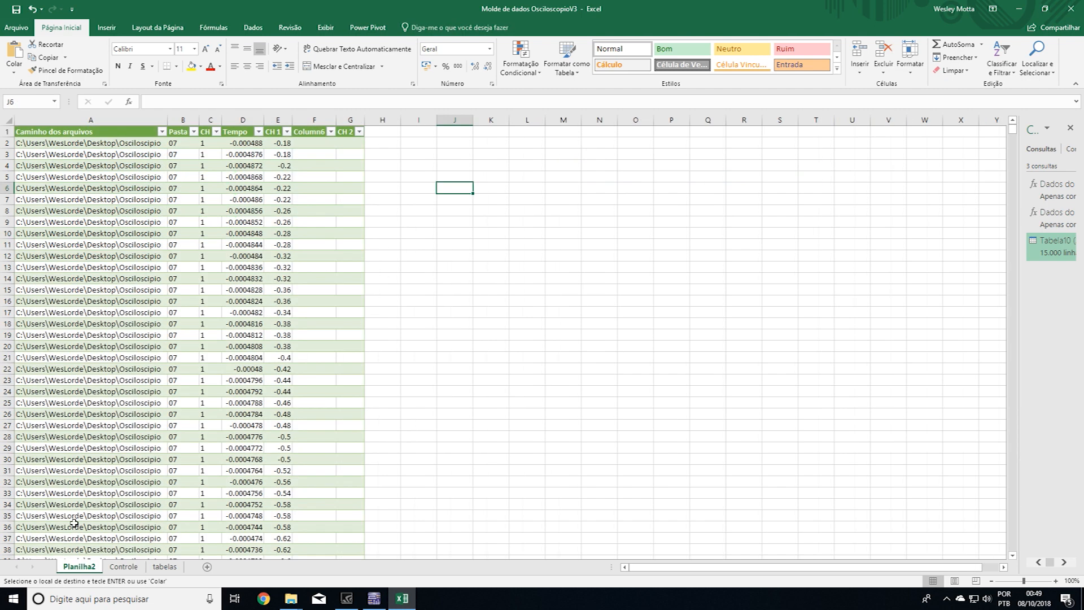
click(194, 132)
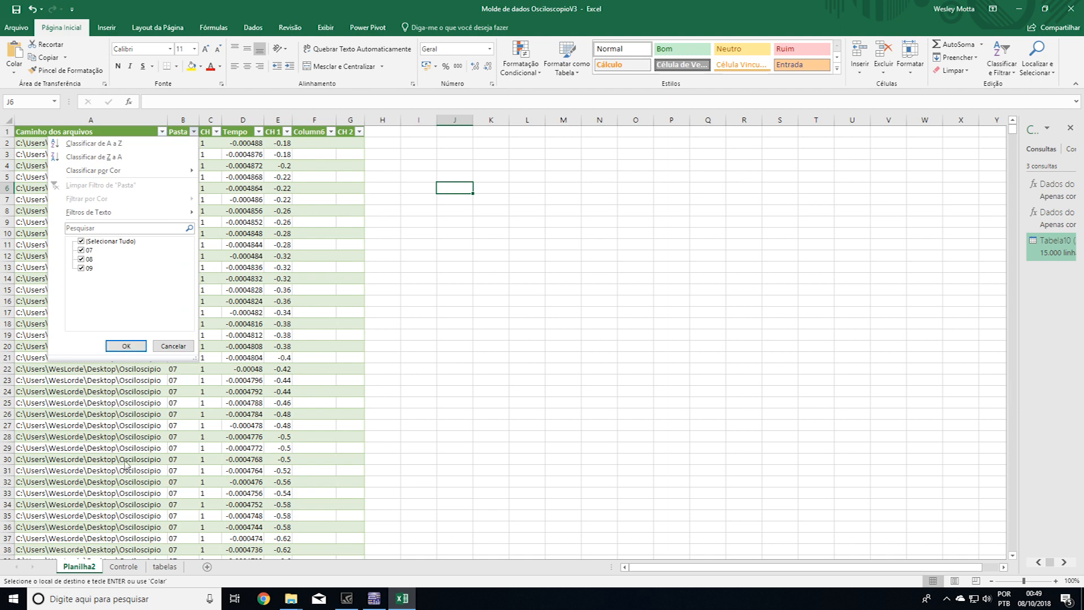
key(Escape)
click(124, 566)
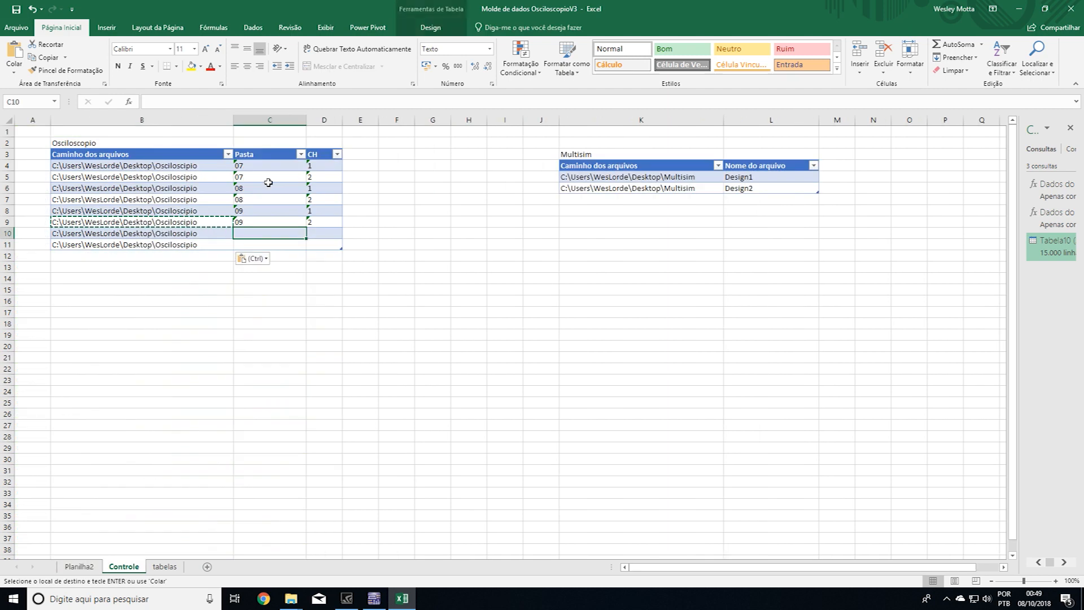
Step: Fill the two new Osciloscopio rows with Pasta 10, CH 1 and Pasta 12, CH 1
text(10)
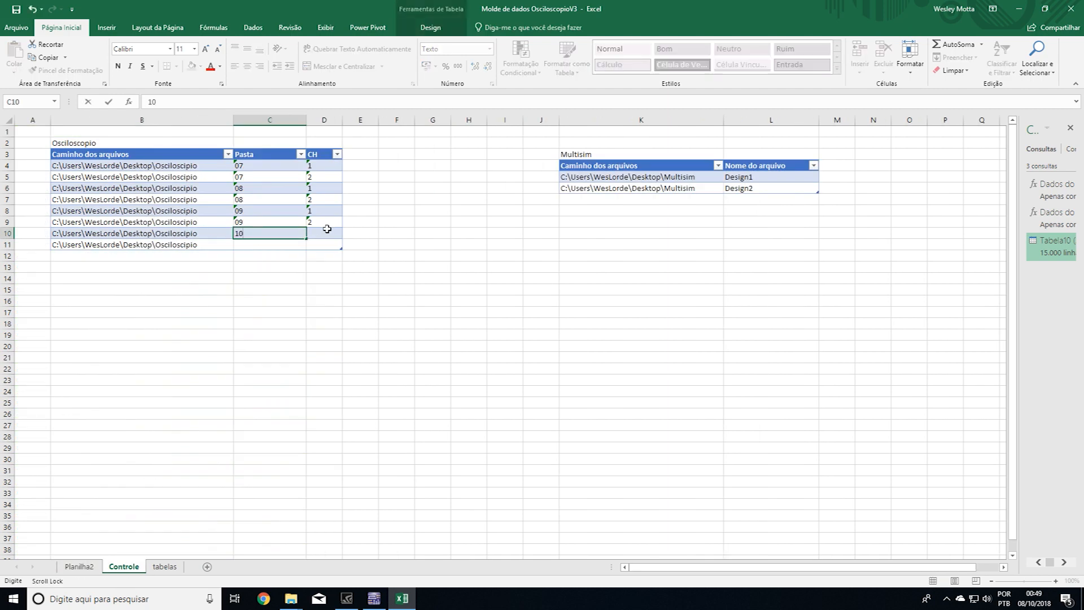
click(326, 228)
text(1)
click(265, 247)
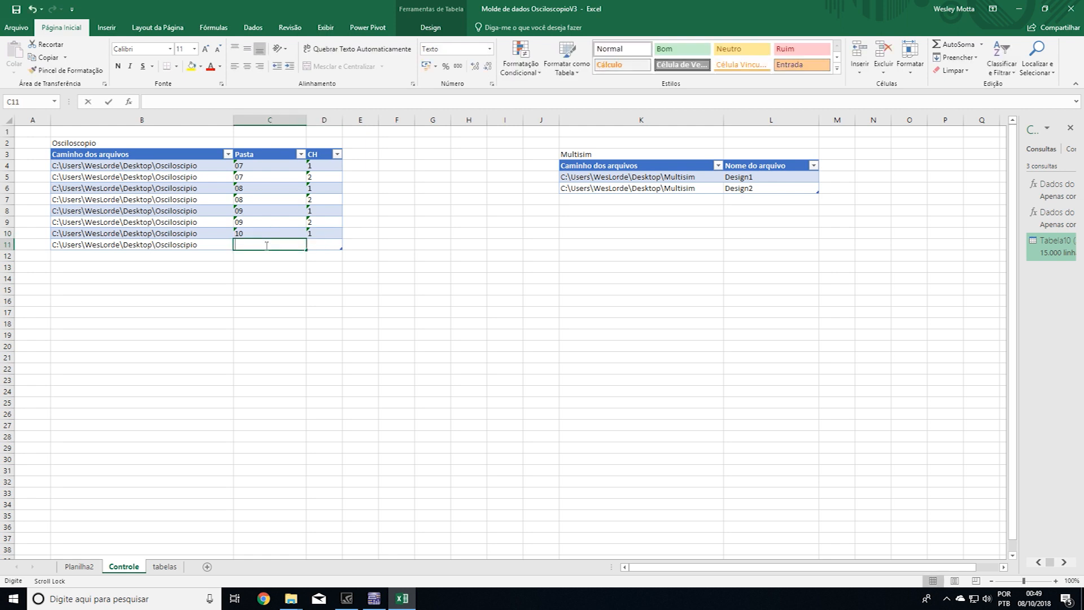
text(12)
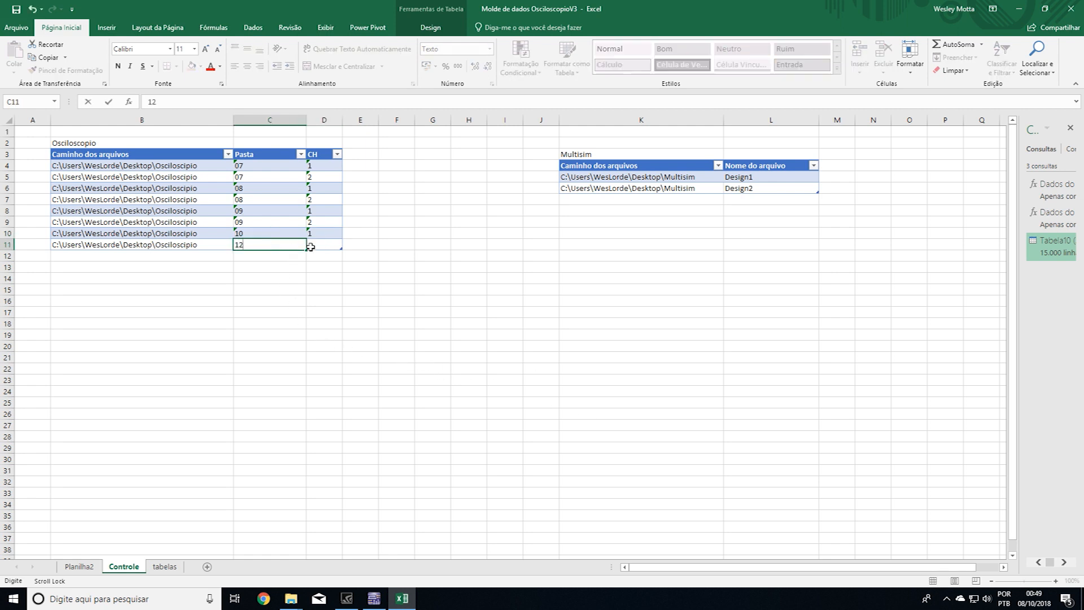
click(318, 245)
click(327, 278)
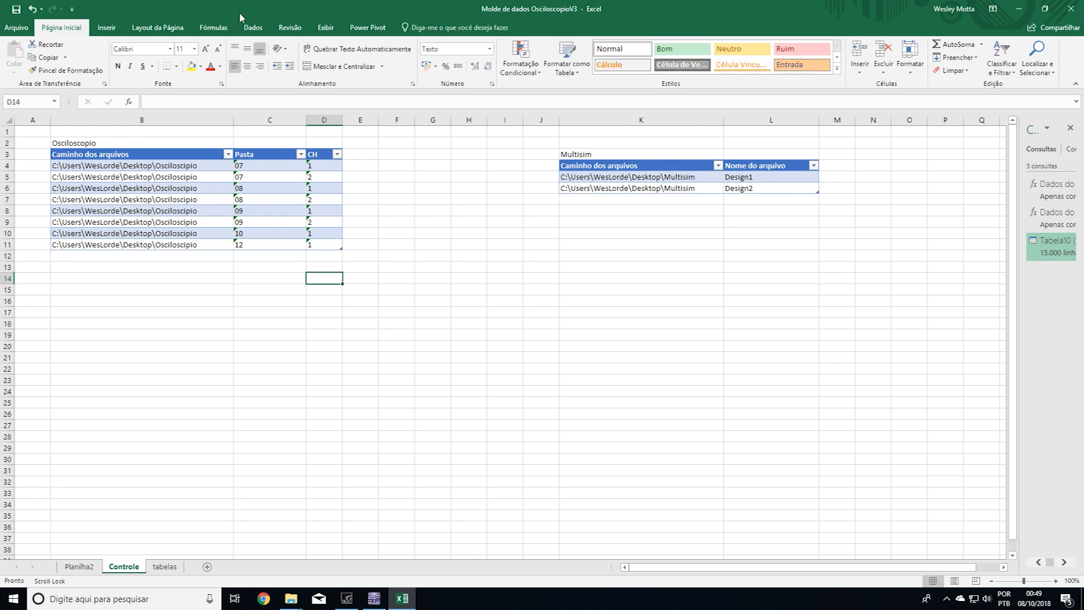
Step: Refresh all the workbook's queries and go back to the Planilha2 sheet
click(253, 27)
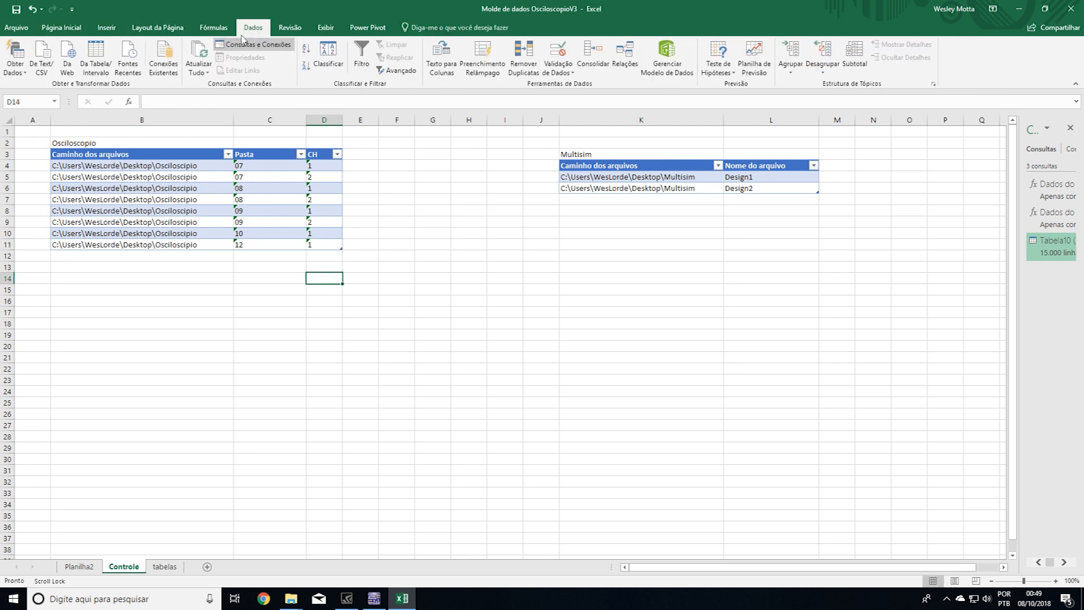
click(199, 51)
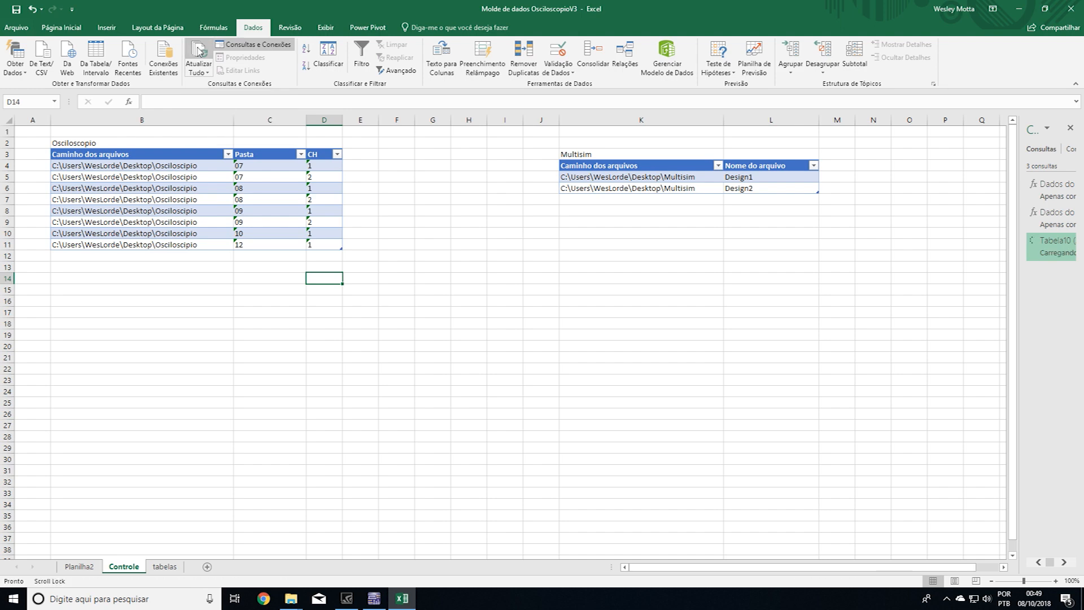
click(79, 566)
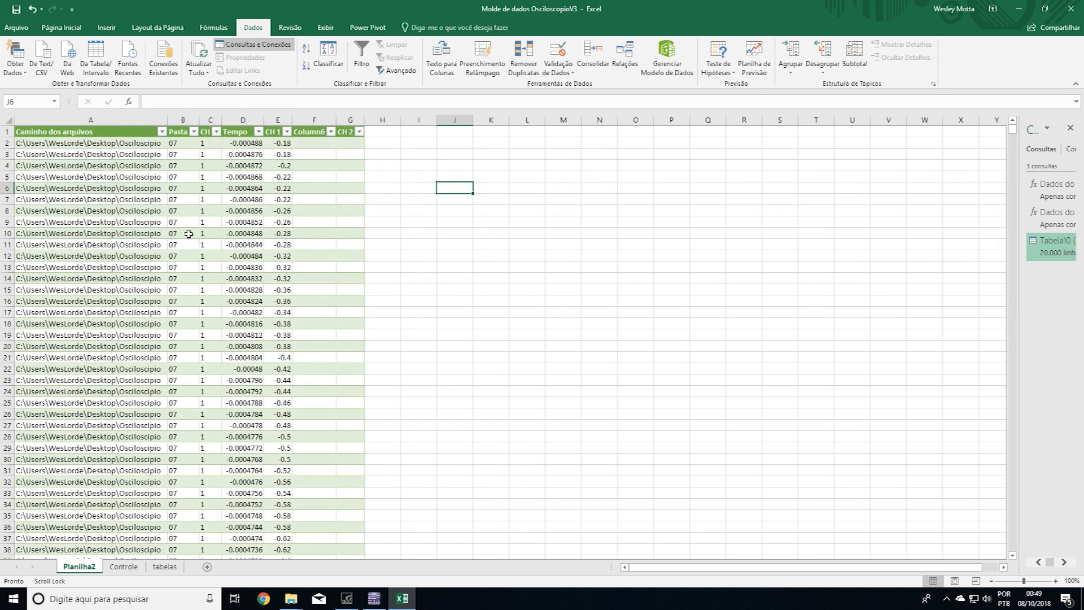
Step: Filter the Pasta column to folder 12 only
click(194, 131)
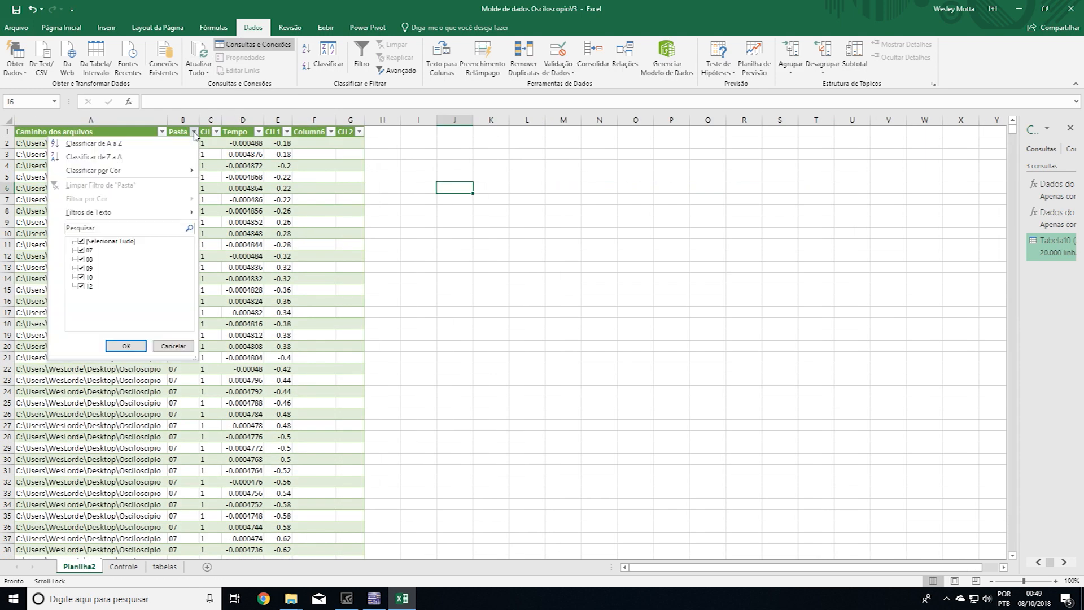
click(80, 277)
click(81, 259)
click(80, 268)
click(81, 250)
click(126, 345)
Step: Look through the folder 12 rows and widen the Consultas e Conexões pane to read the query details
scroll(351, 333, down, 5)
scroll(345, 327, up, 9)
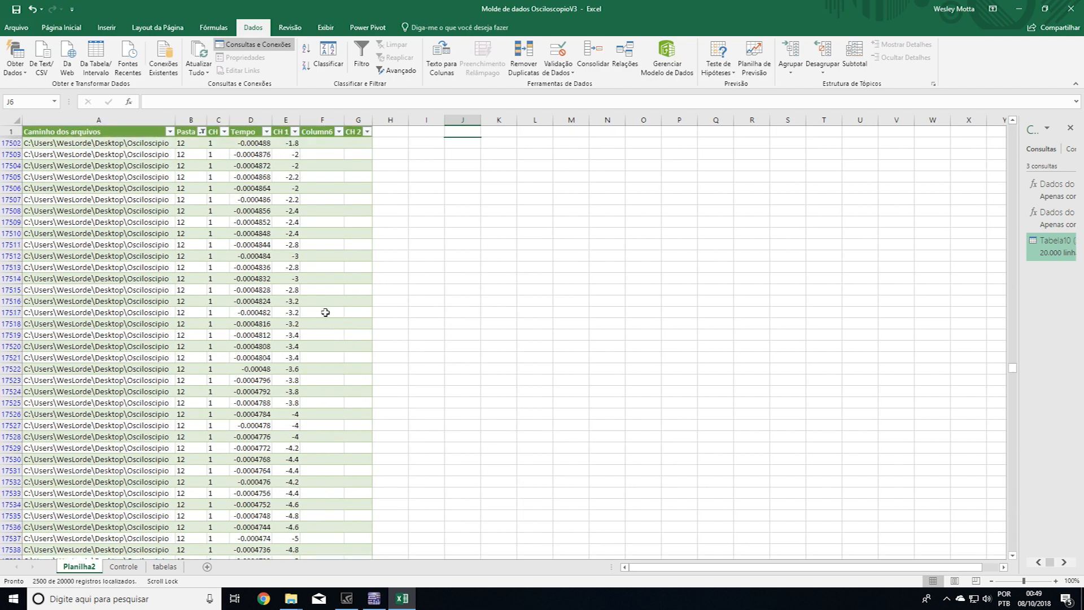
scroll(260, 247, down, 4)
scroll(148, 198, up, 3)
drag(1020, 173, 922, 186)
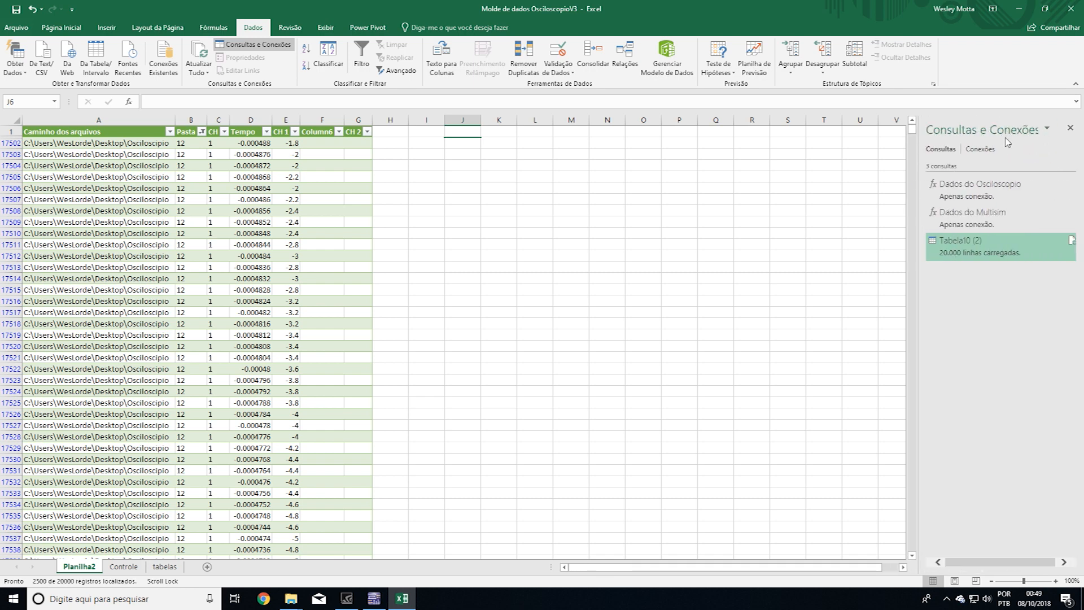
click(426, 163)
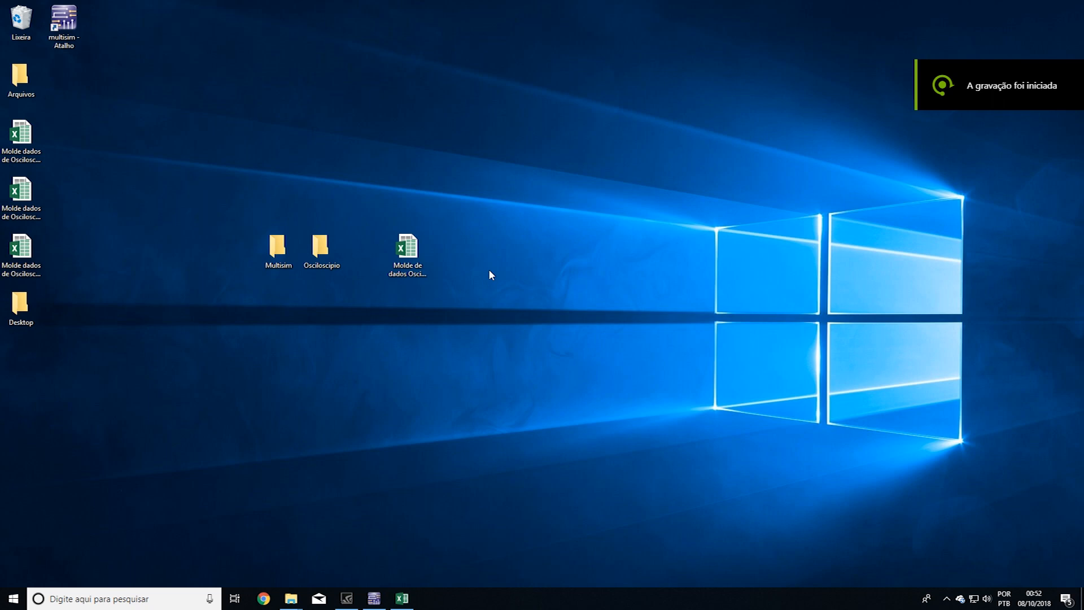
Step: Switch to Multisim, run the Design1 simulation and open the XSC1 oscilloscope, moving its window slightly up
click(384, 605)
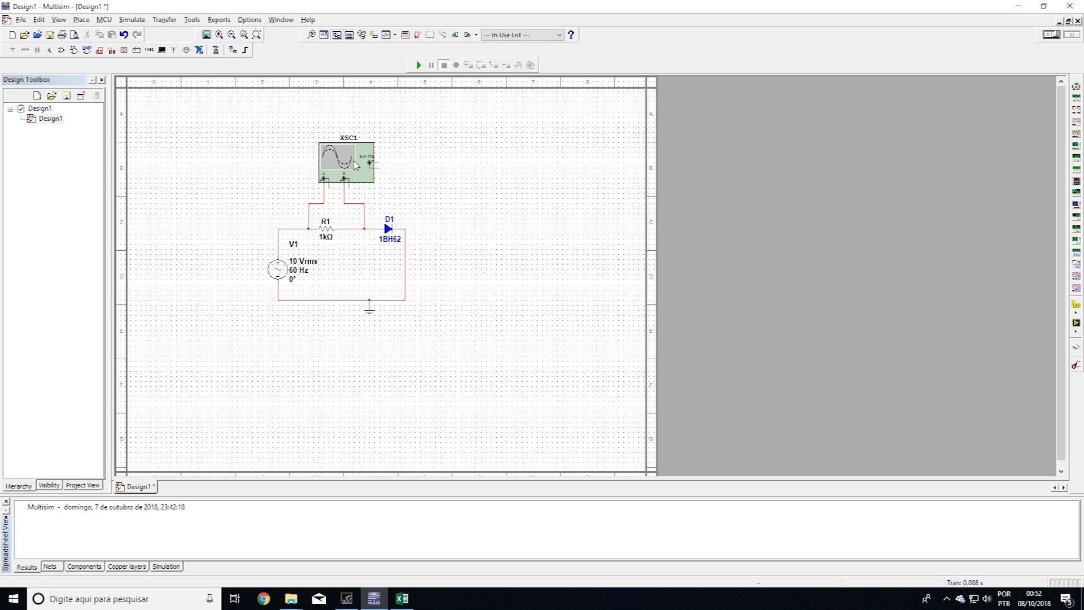
click(419, 65)
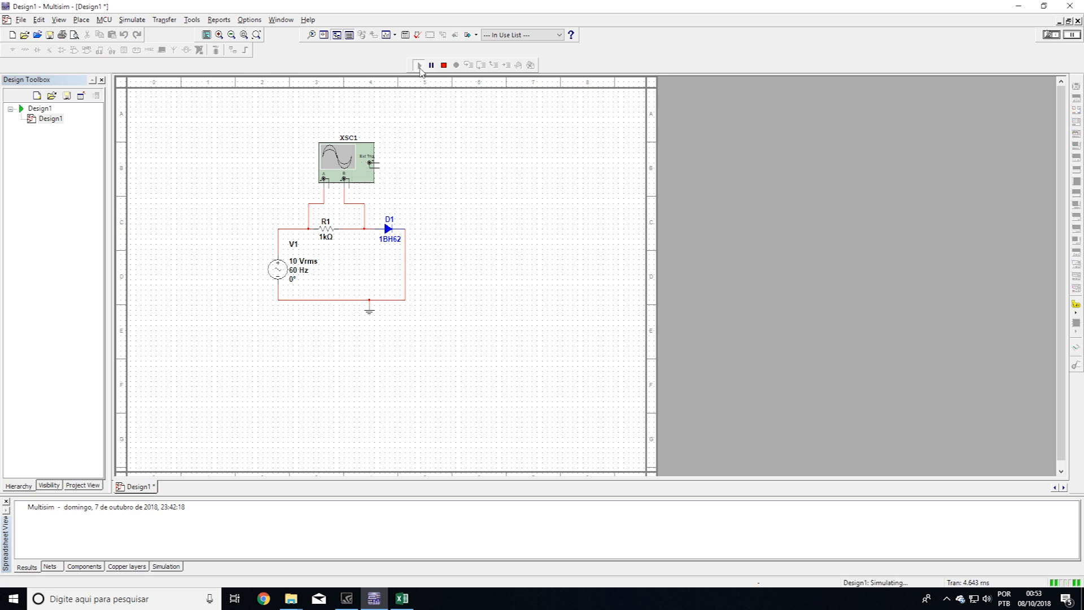
double_click(359, 169)
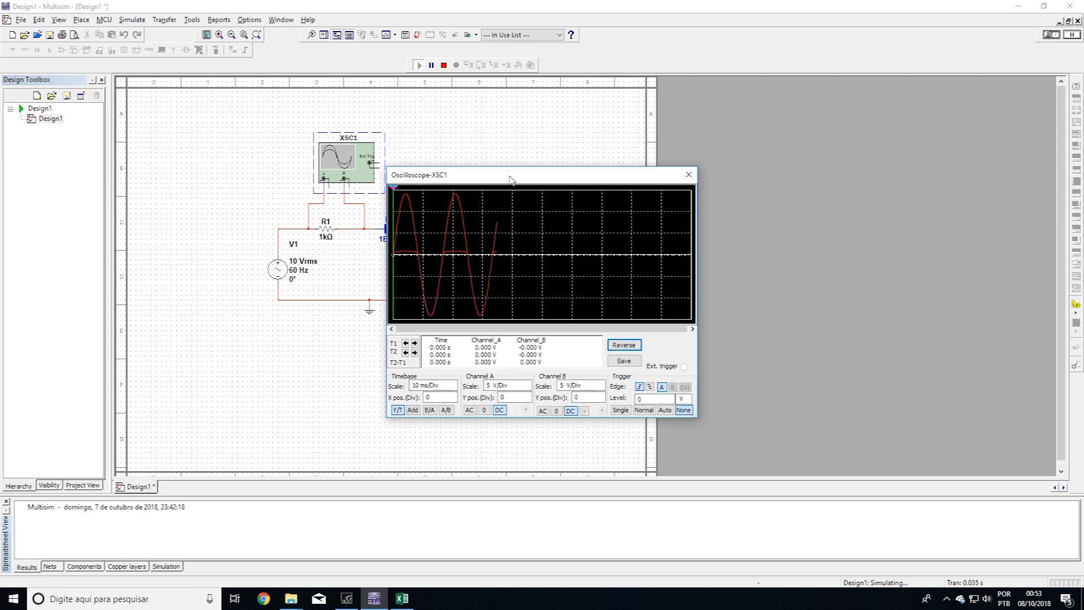
drag(512, 180, 508, 156)
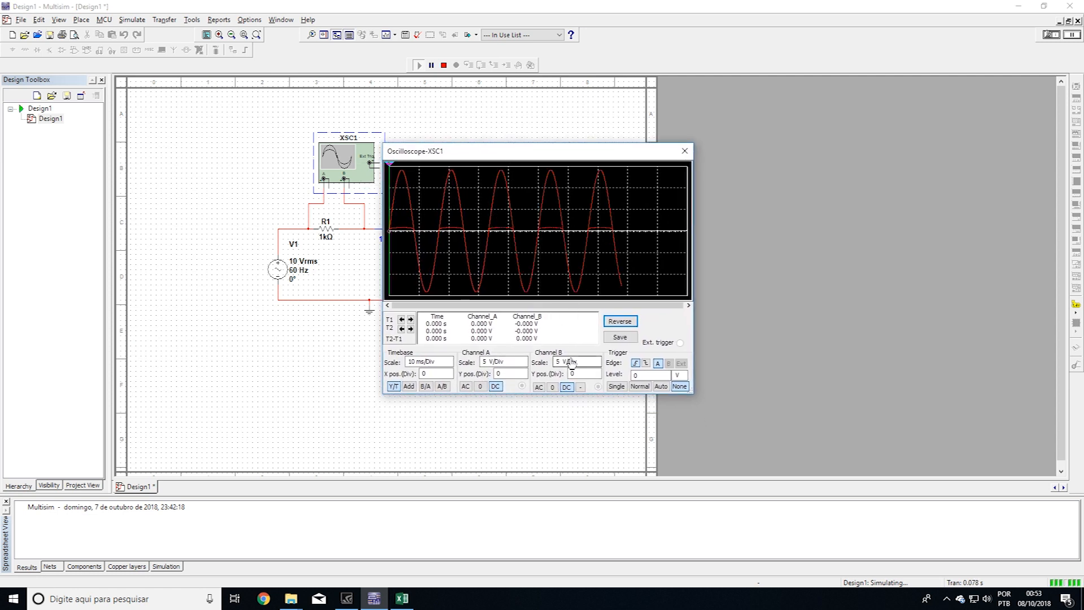
Step: Save the oscilloscope data to the desktop as Video.lvm, using the text-based measurement file type
click(628, 341)
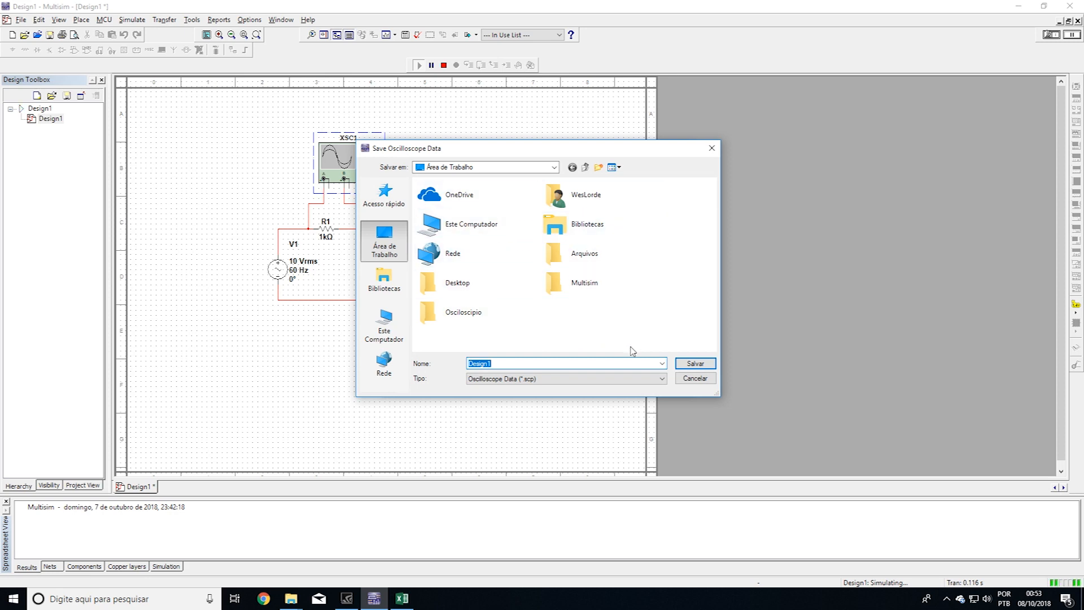
click(653, 380)
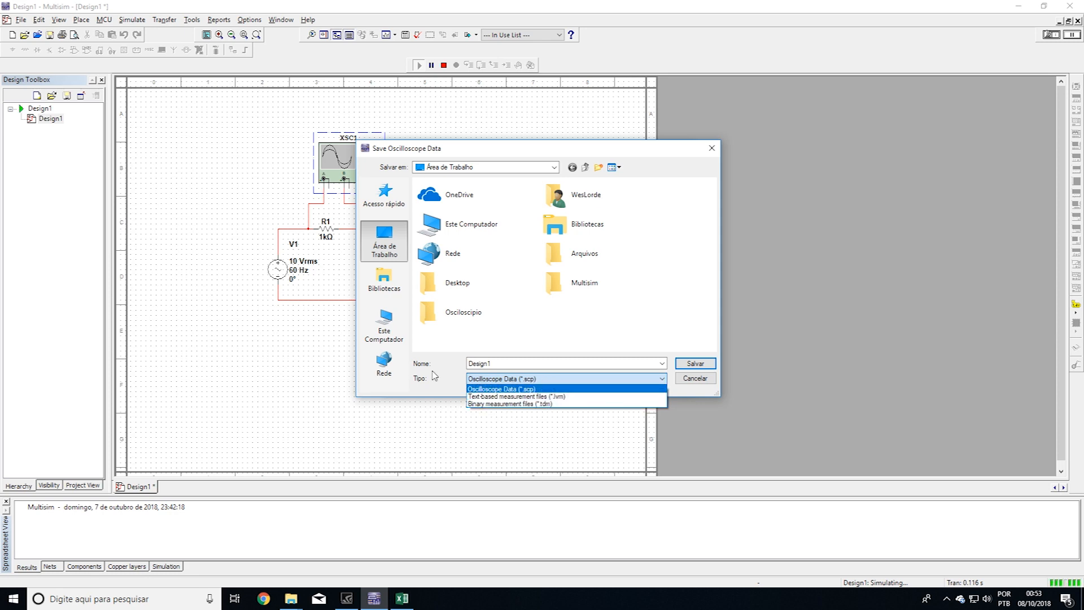
click(542, 397)
click(503, 363)
double_click(489, 363)
click(491, 364)
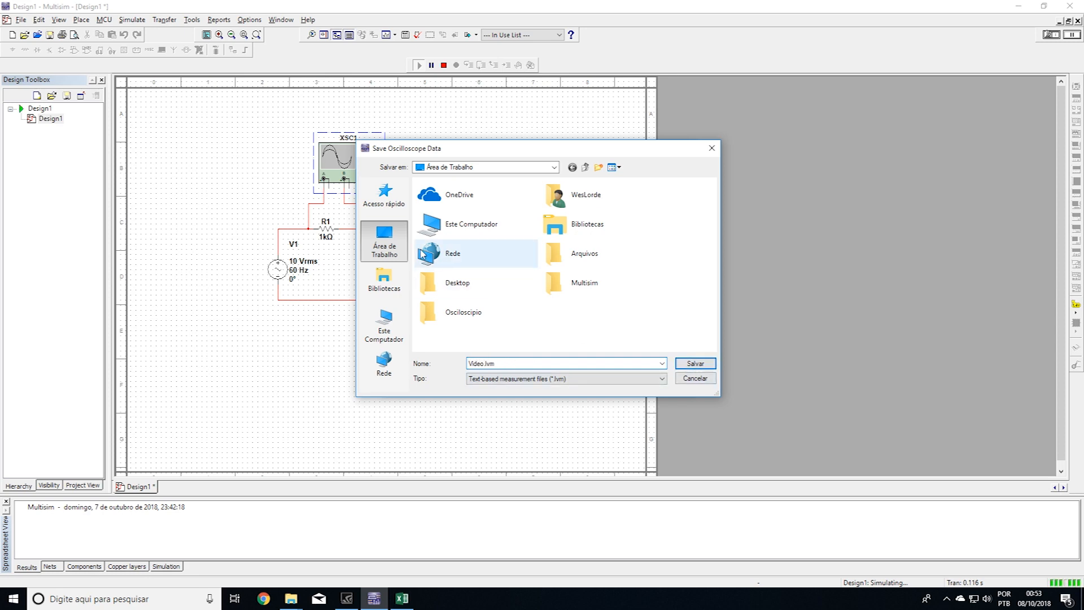
click(696, 364)
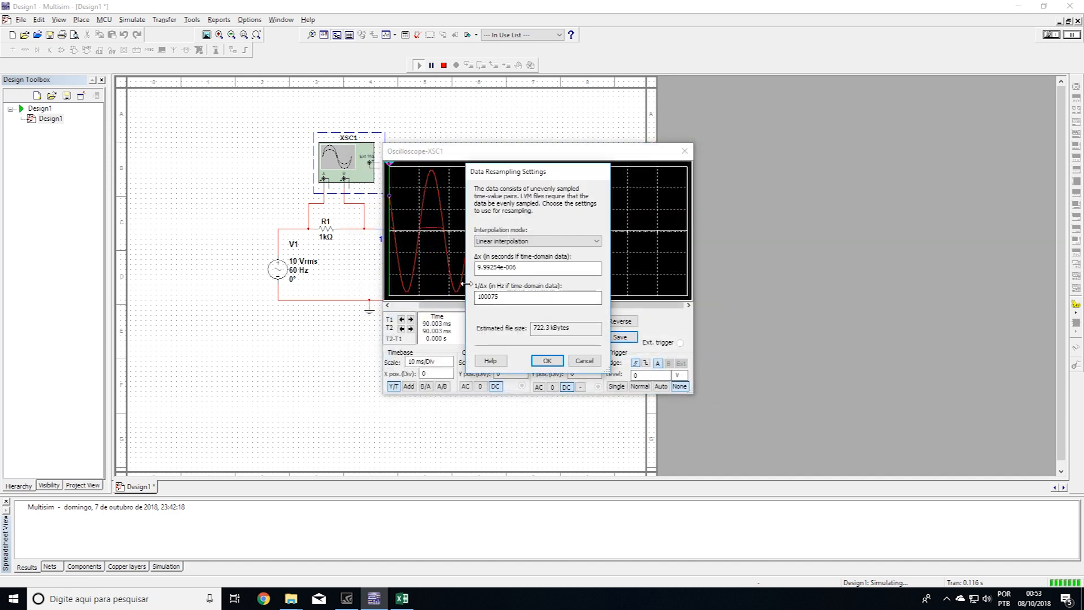
Step: Move the resampling dialog aside and accept its default settings with linear interpolation
drag(548, 176, 563, 180)
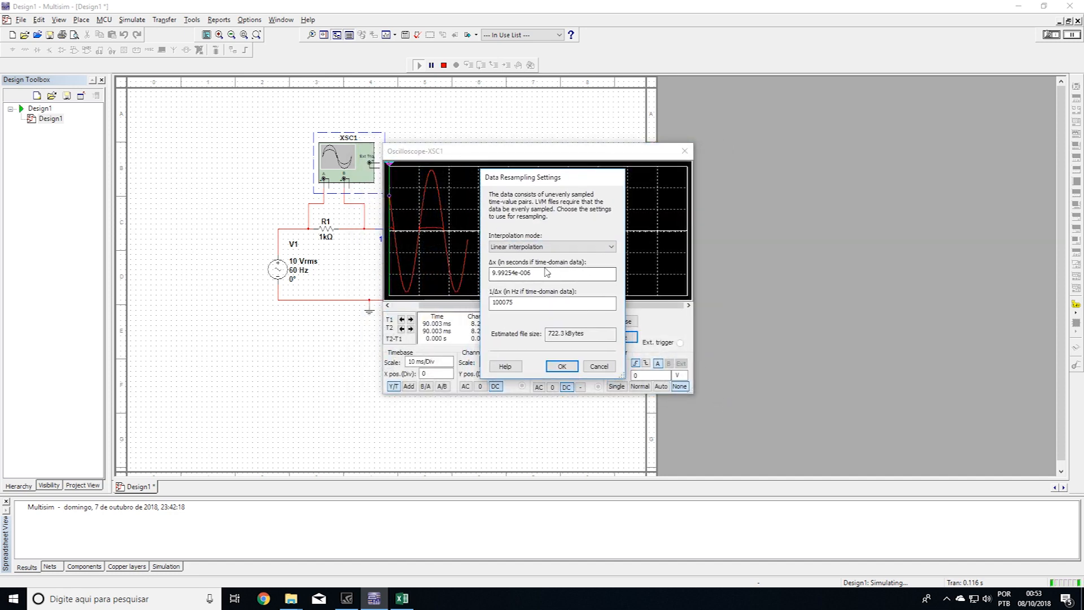
drag(564, 181, 568, 168)
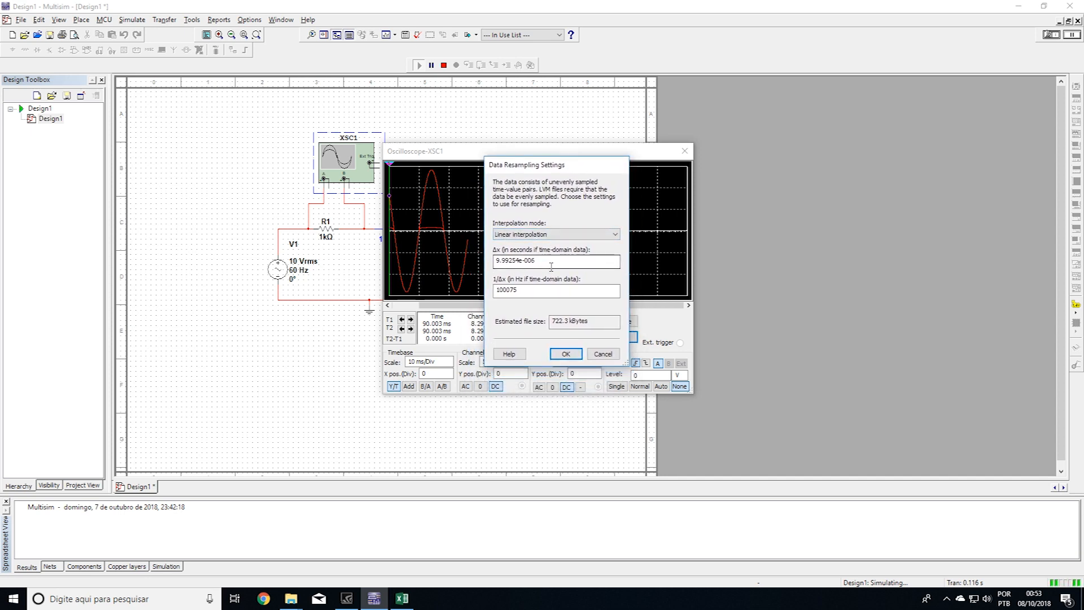
click(566, 354)
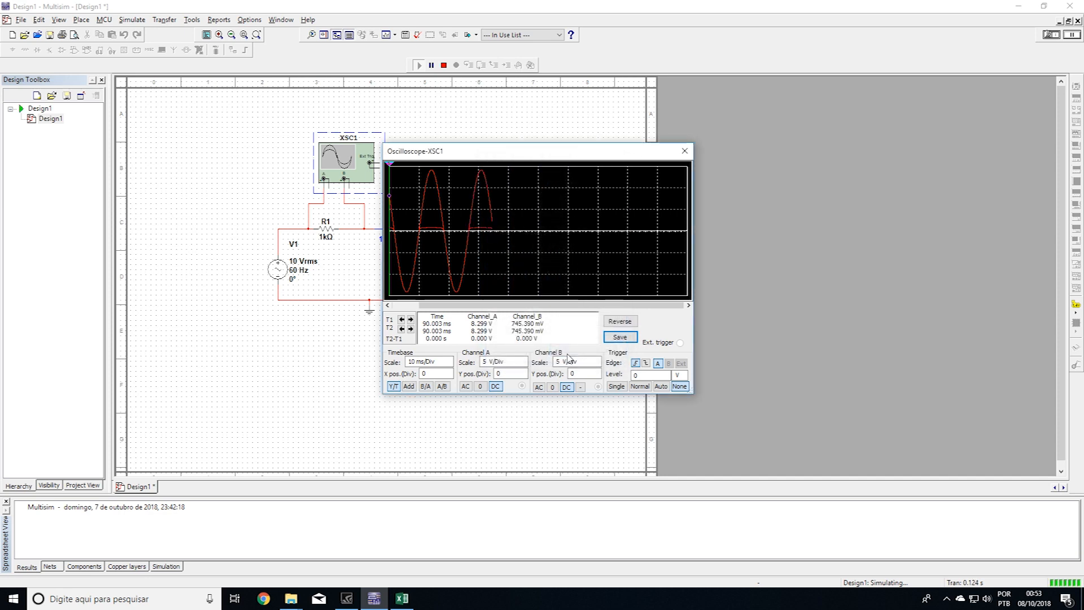
Step: Close the XSC1 oscilloscope window and stop the simulation
click(685, 151)
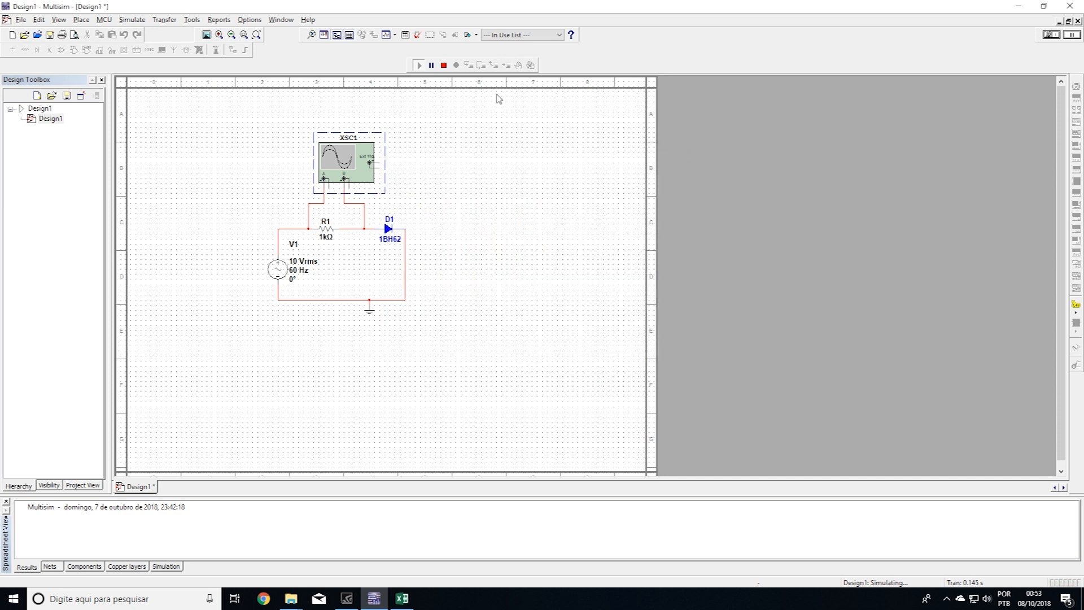
click(445, 65)
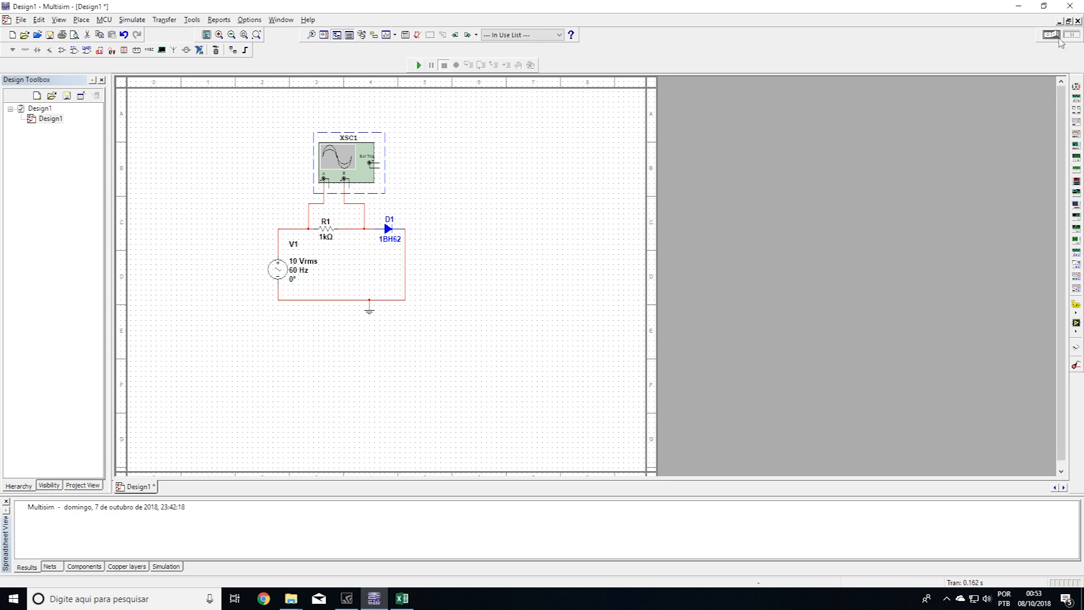
Step: Minimise Multisim to show the desktop and move the Video file out of the icon column
click(1022, 8)
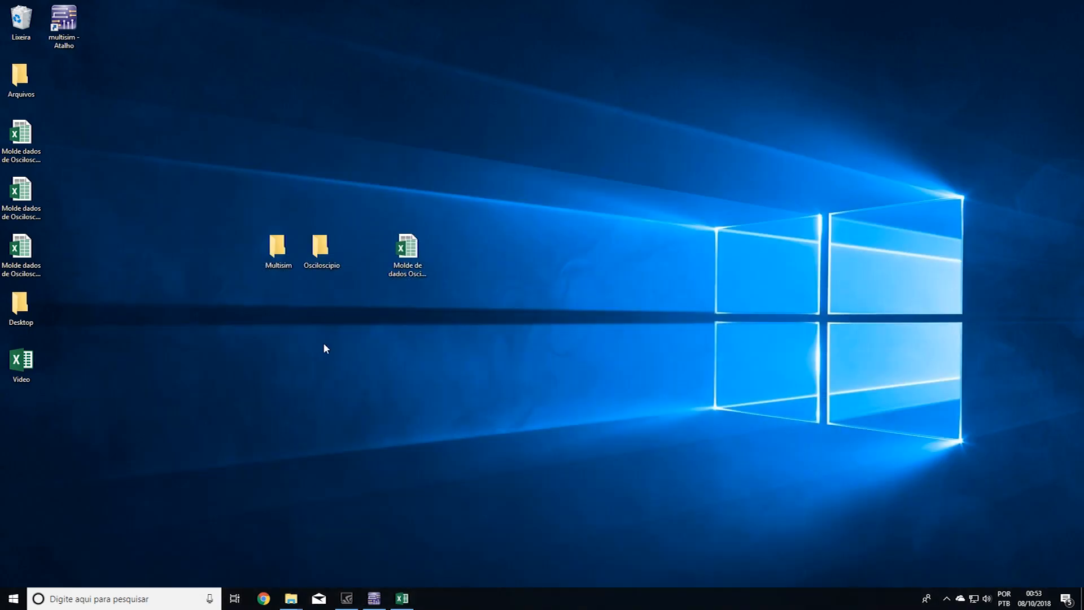
drag(40, 370, 94, 360)
drag(120, 288, 112, 343)
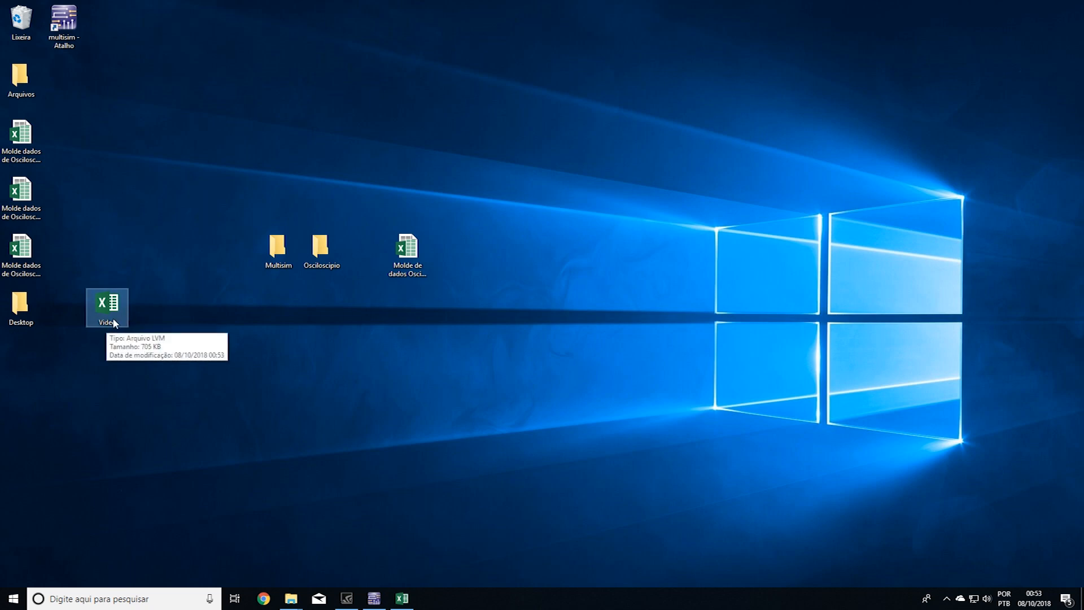
Step: Move the Video file into the Multisim folder on the desktop and open that folder to check its files
drag(113, 317, 282, 257)
double_click(282, 257)
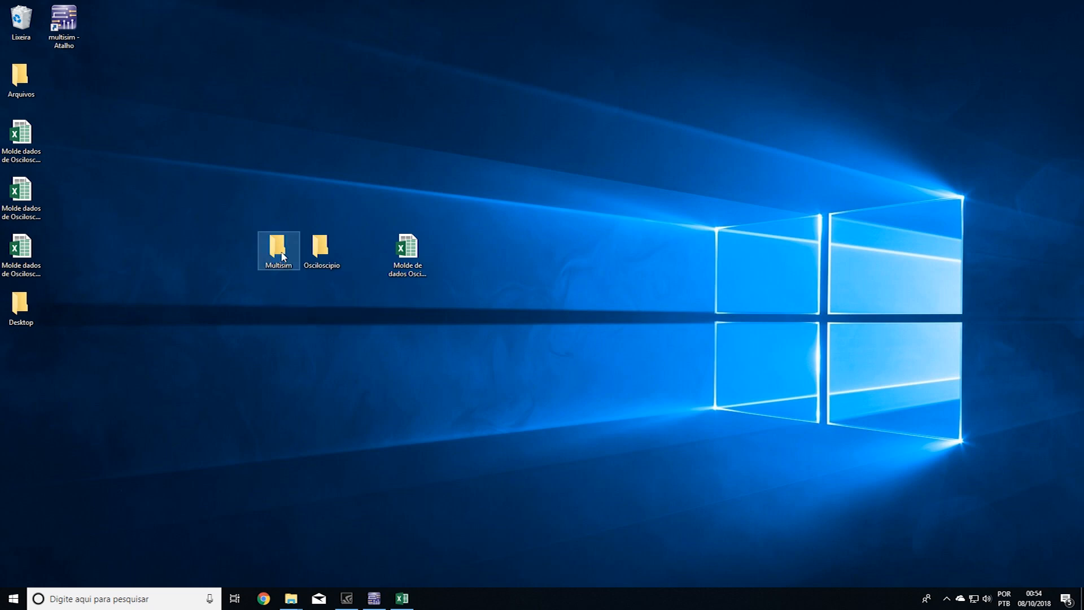
drag(583, 290, 759, 274)
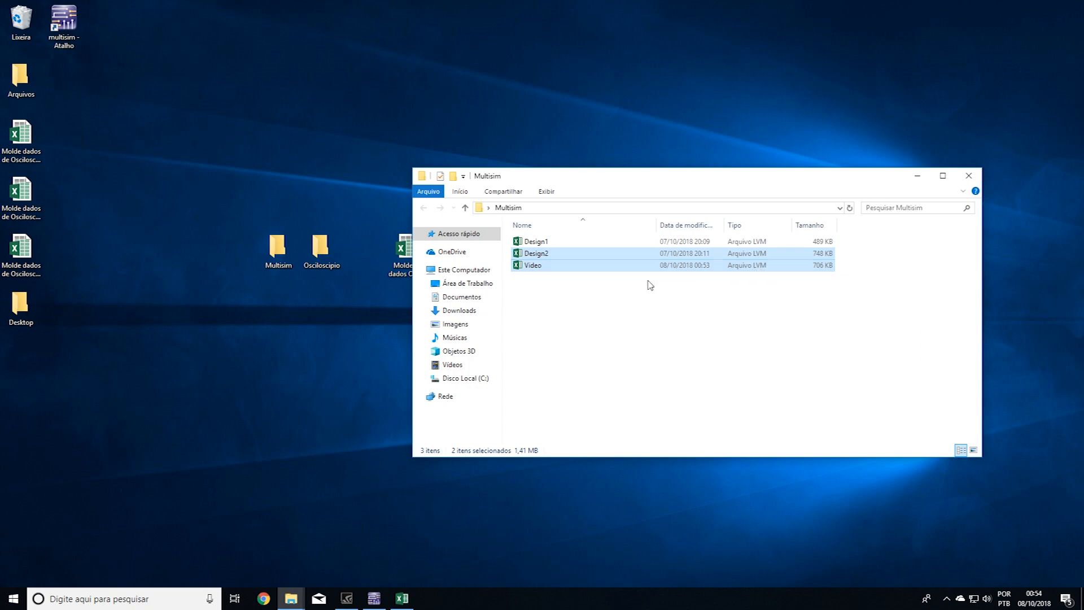
click(584, 293)
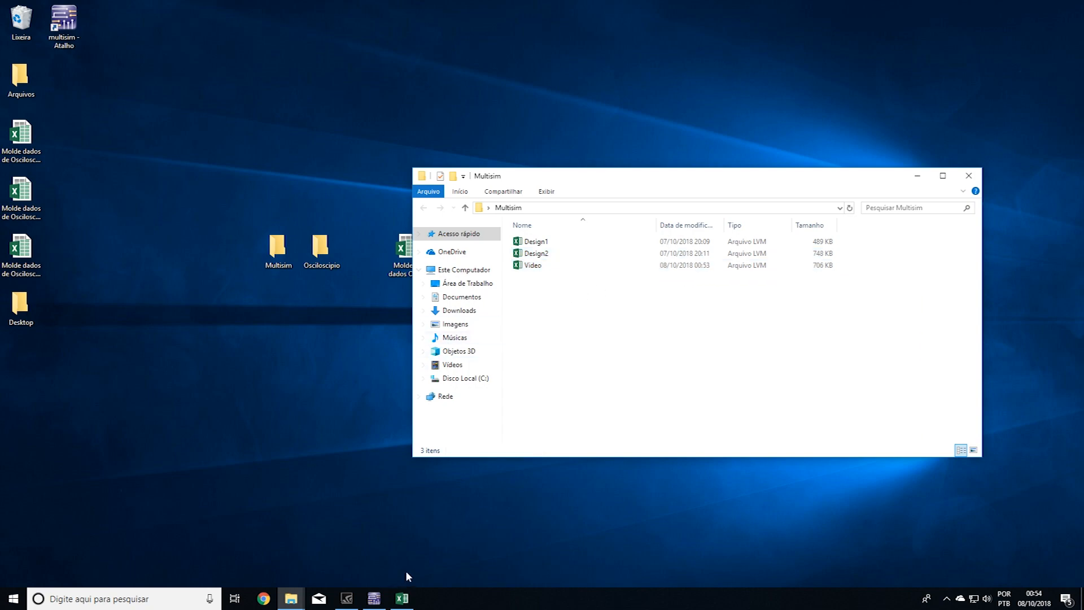
Step: Switch to the Excel workbook and examine the Multisim table's file path entry for Design1
click(402, 597)
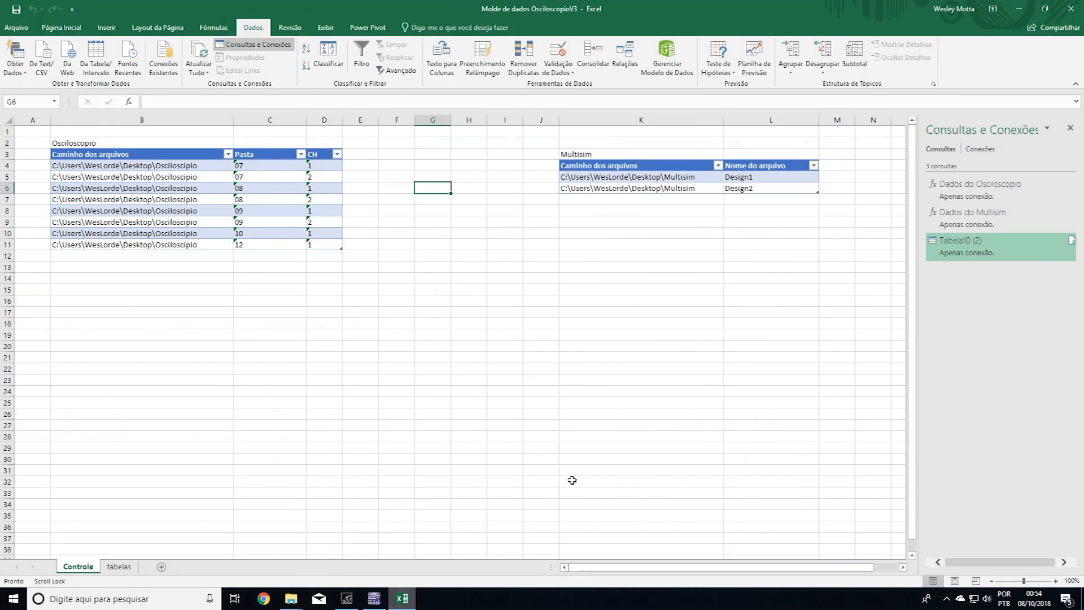
drag(614, 168, 783, 181)
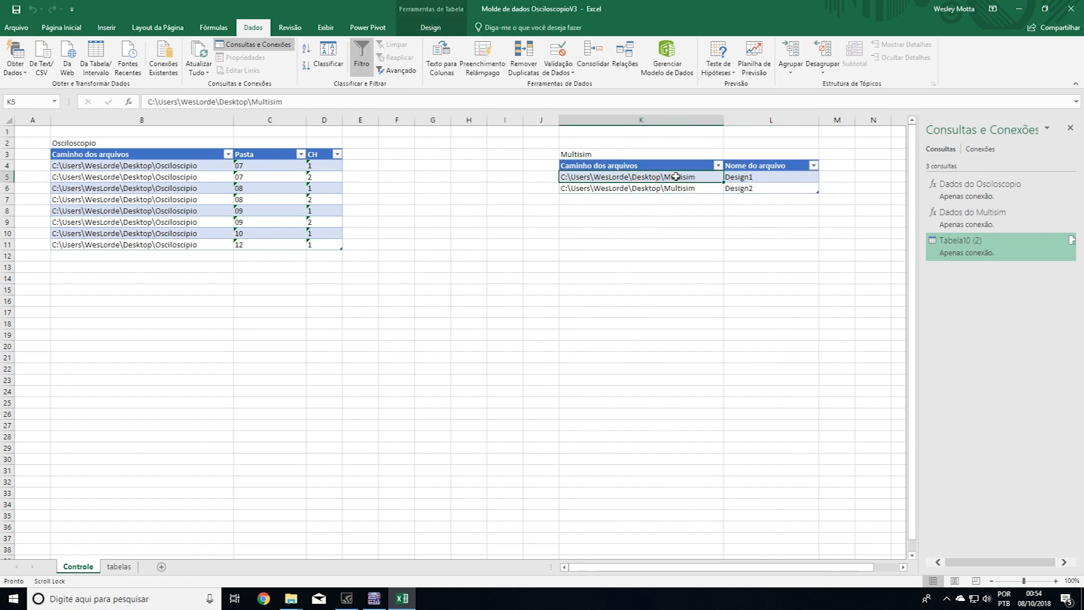
double_click(675, 177)
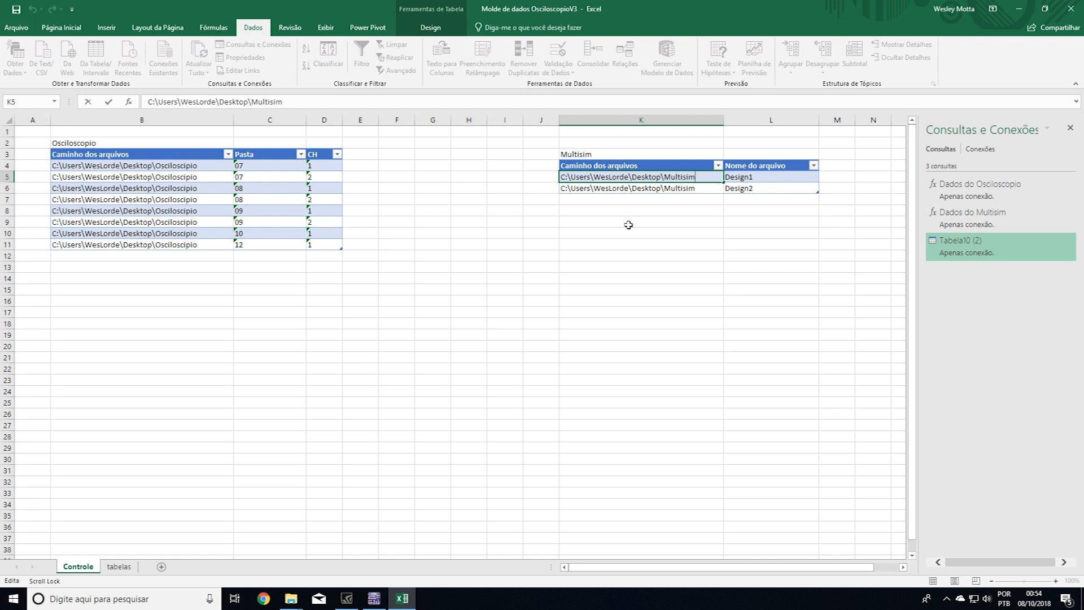
click(649, 231)
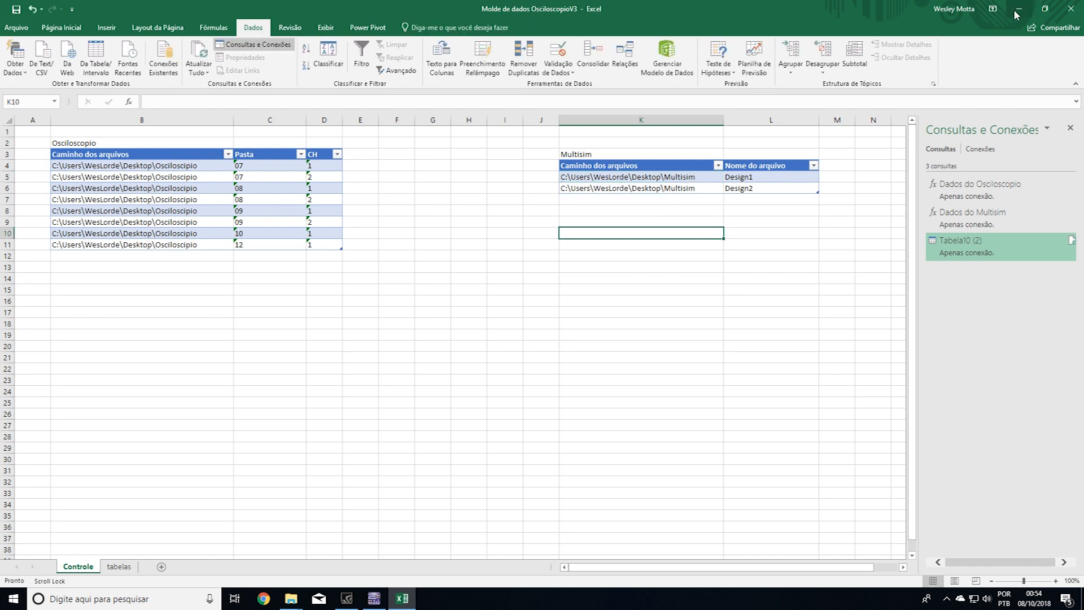
Step: Minimise Excel, view the properties of the Design1 file in the Multisim folder, highlight its location path and dismiss the properties
click(1018, 9)
click(277, 251)
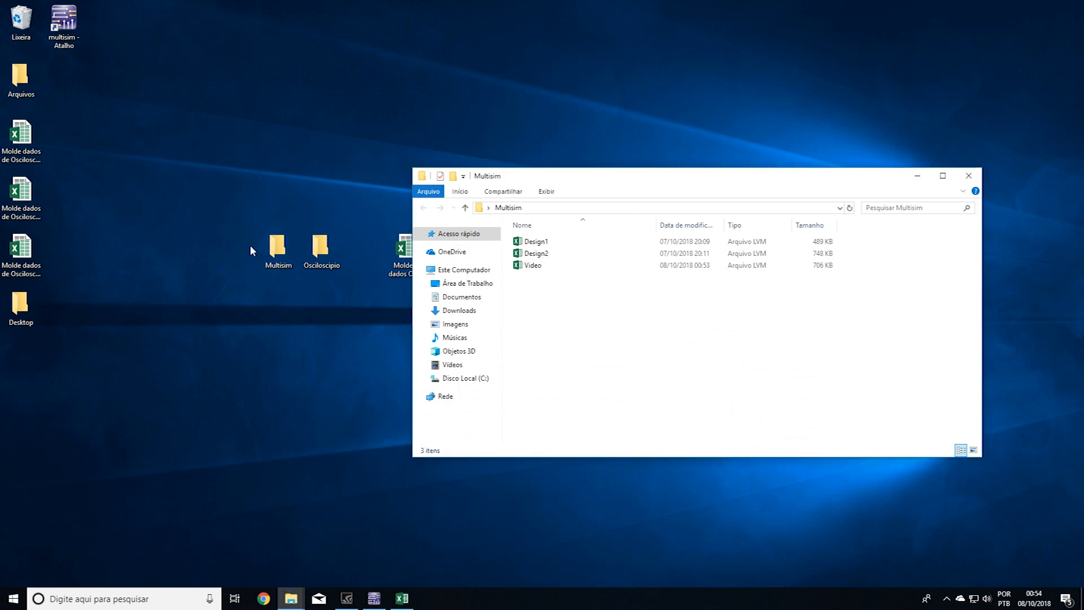
right_click(550, 246)
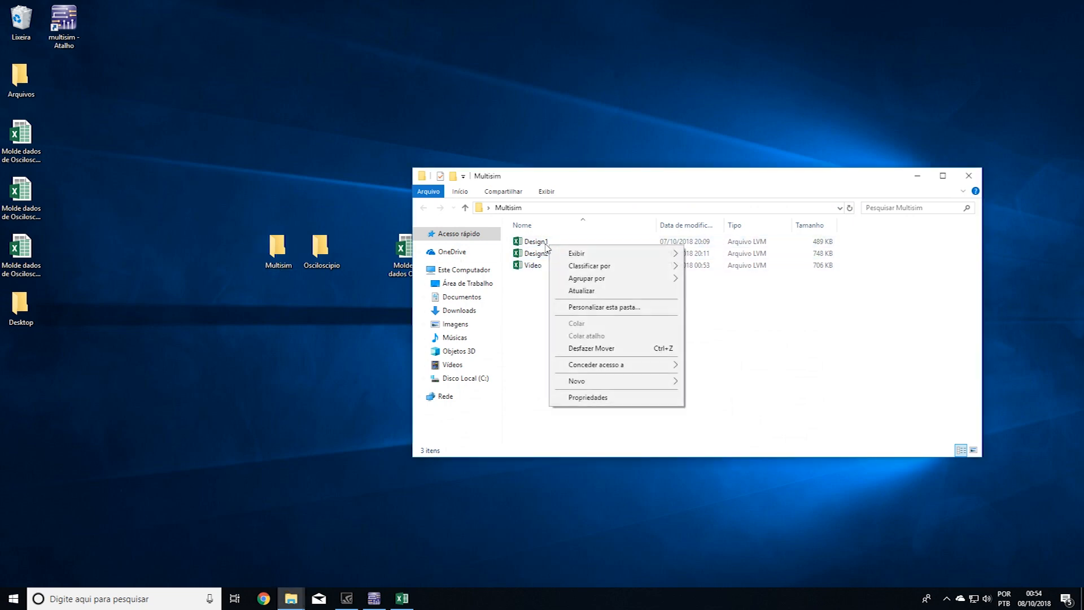
click(537, 245)
right_click(539, 247)
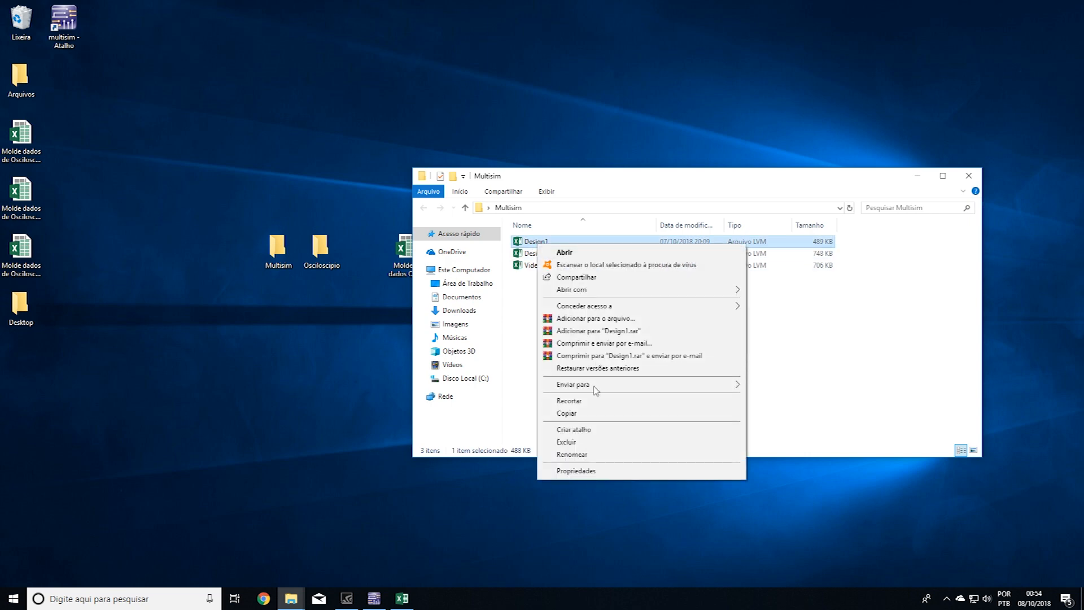
click(559, 469)
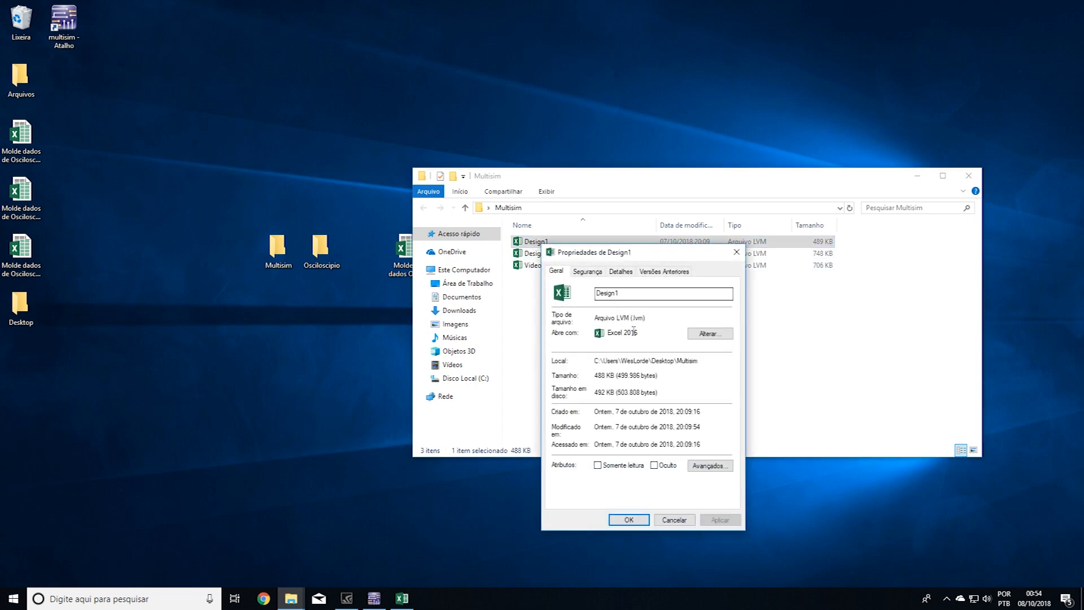
drag(701, 361, 582, 360)
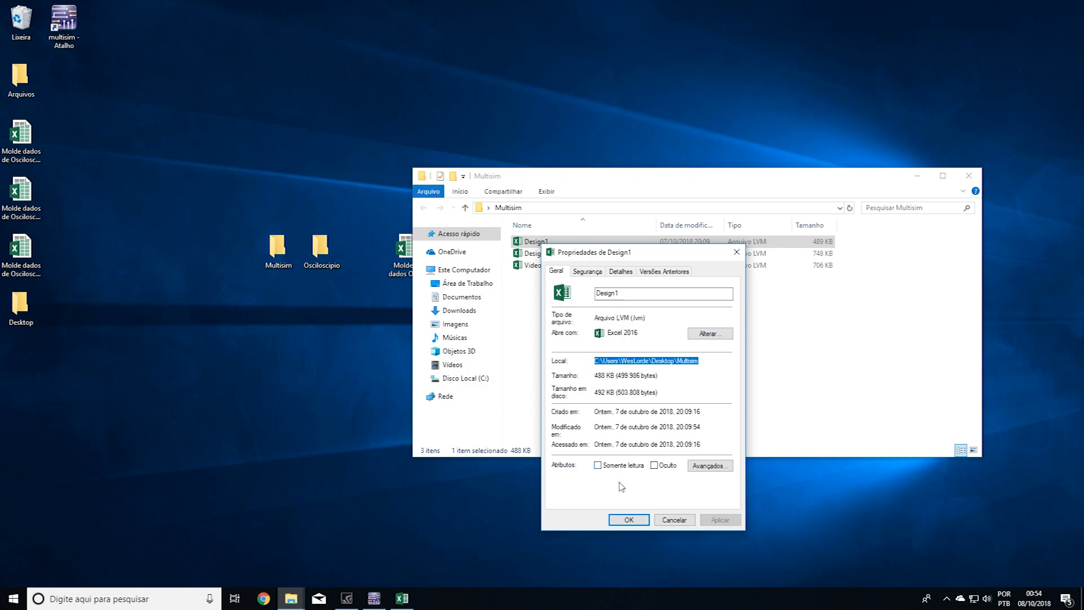
click(674, 519)
Step: Return to Excel and compare the Multisim table's paths and file names with the files in the Multisim folder
click(402, 598)
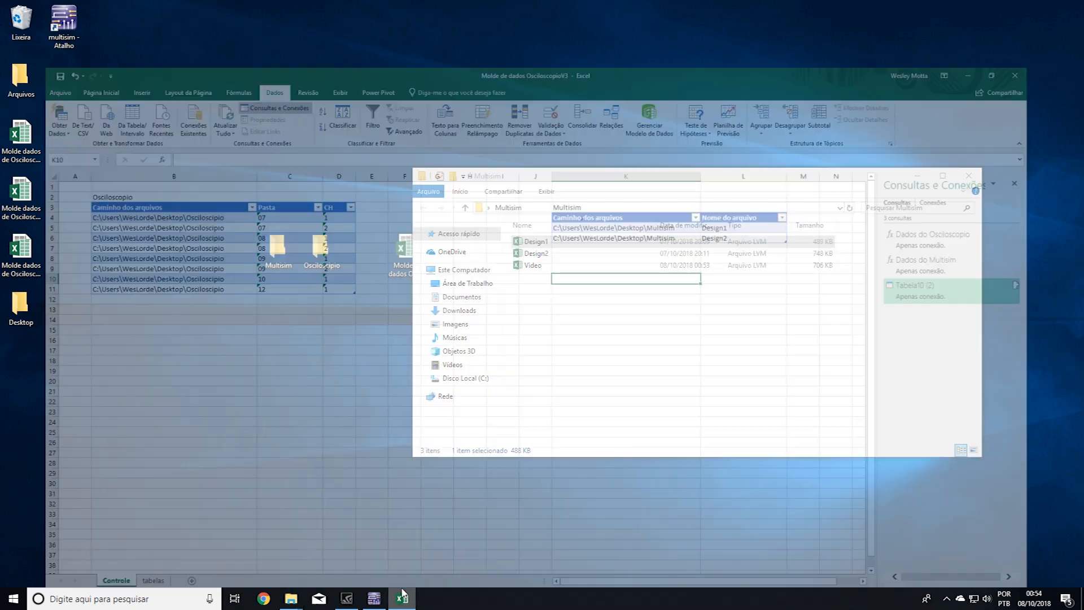
click(648, 187)
click(650, 177)
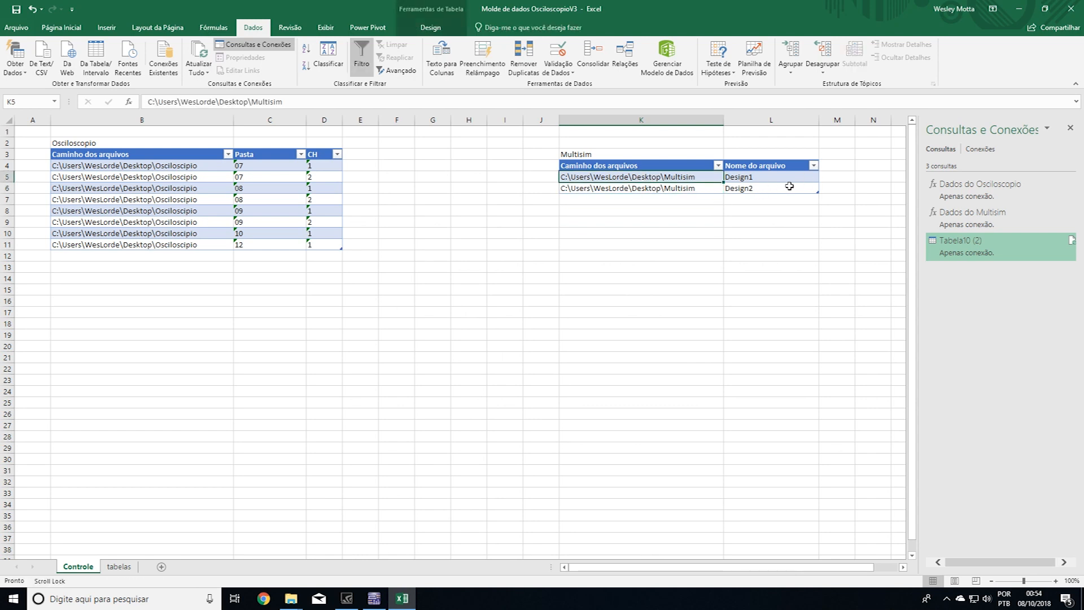
click(618, 200)
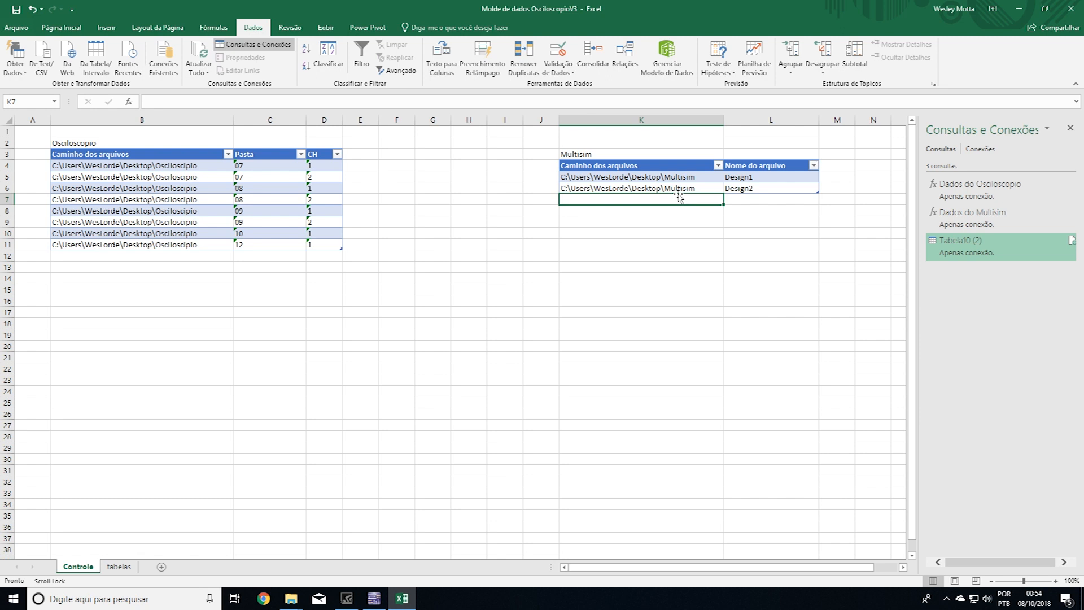
click(764, 177)
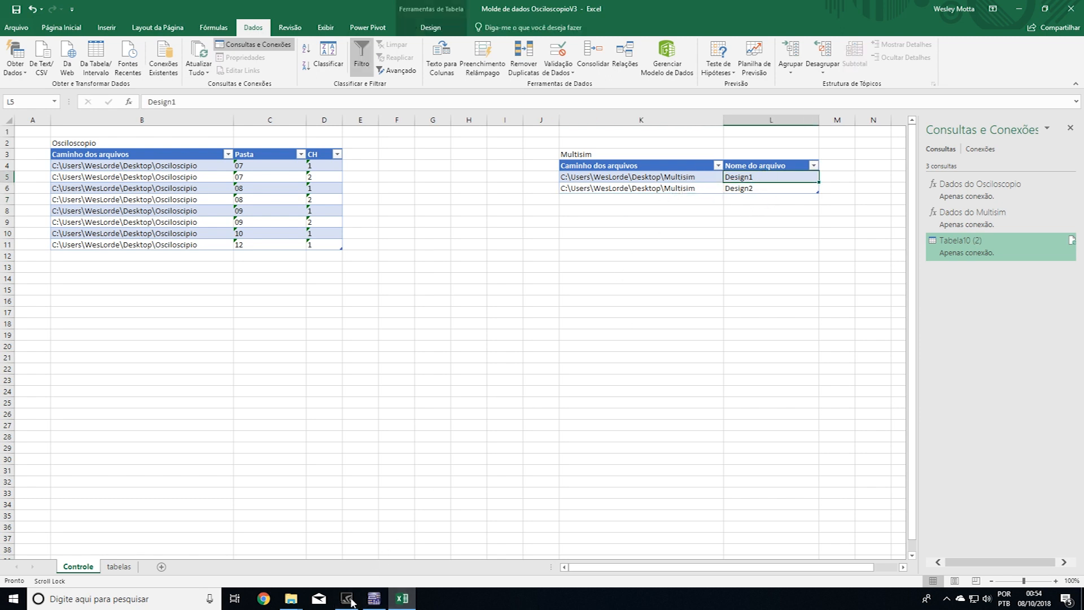
click(291, 599)
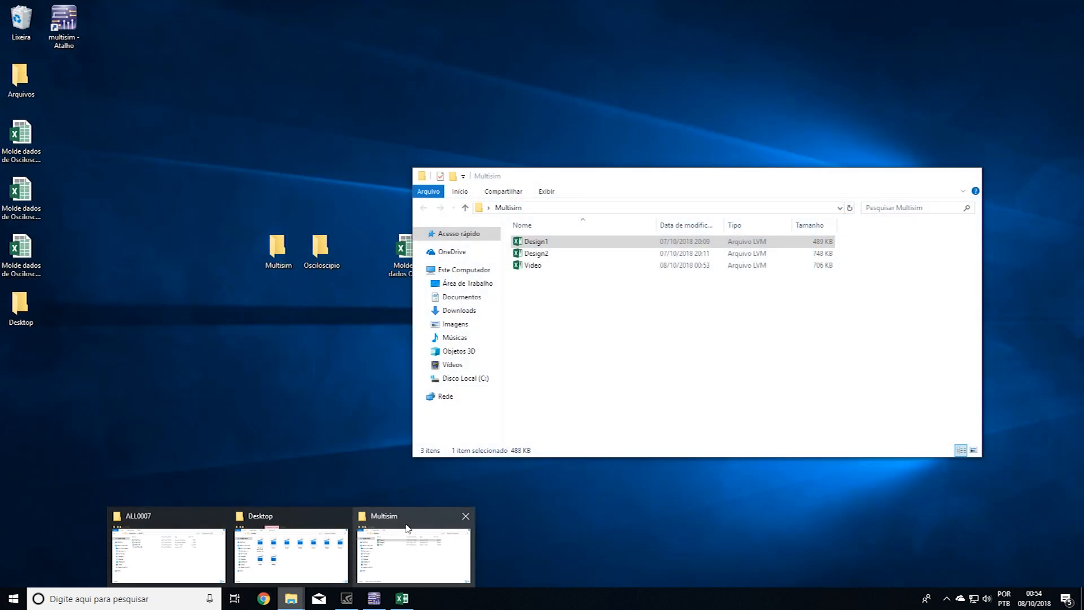
click(409, 533)
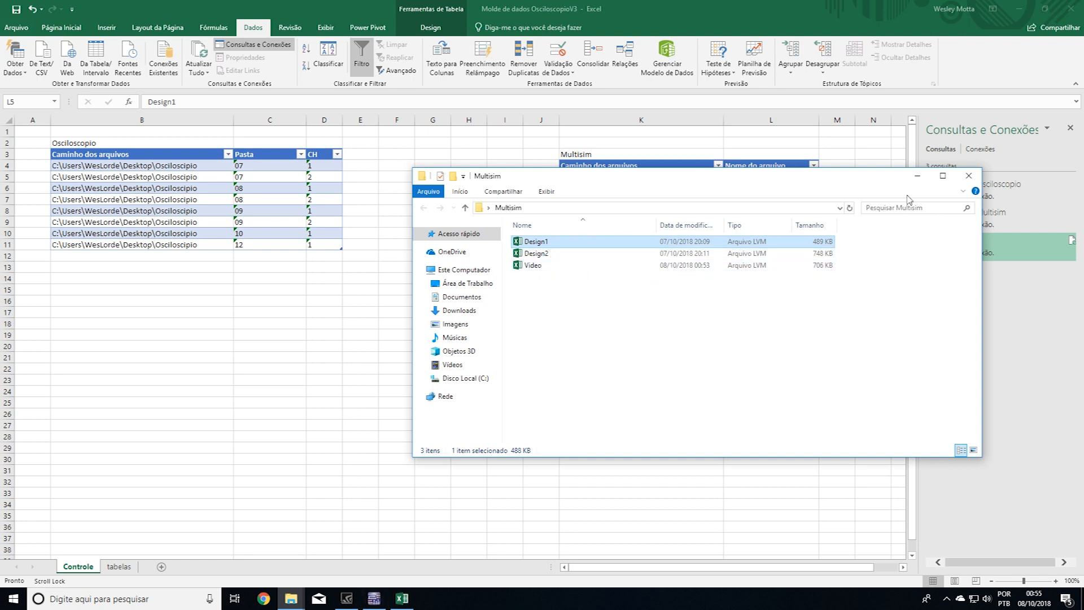
click(918, 176)
Step: Extend the Multisim table by one row, copy the folder path down from above and enter Video as the file name
click(641, 199)
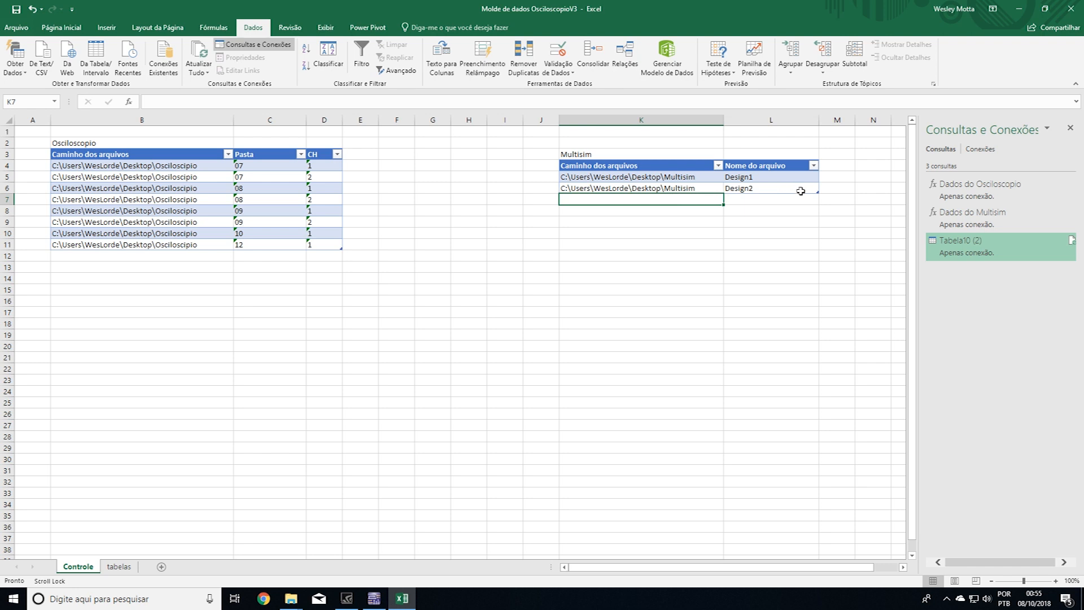
drag(818, 192, 817, 203)
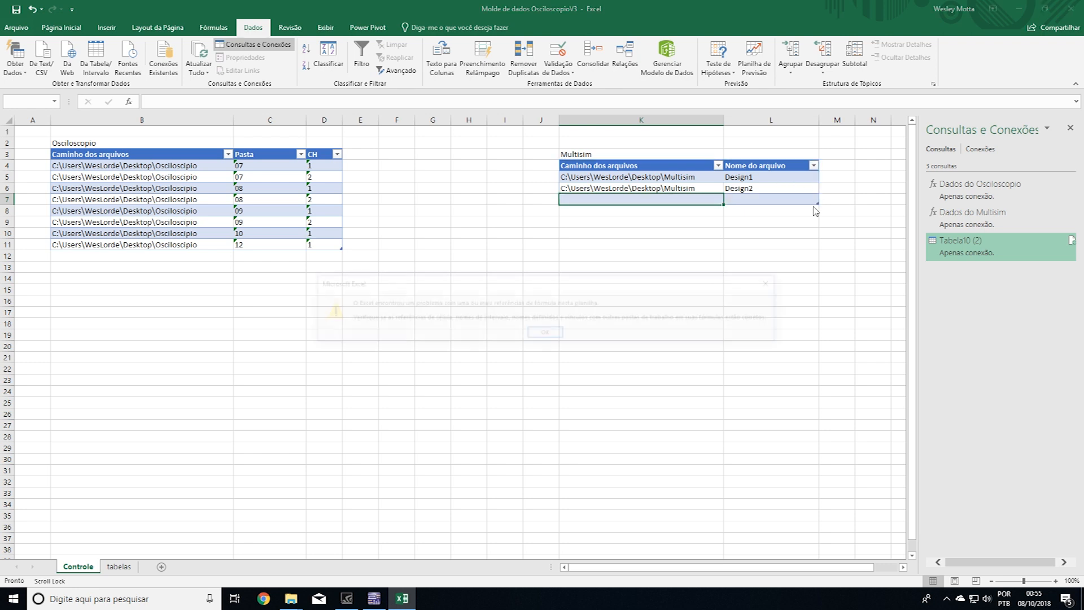
click(546, 334)
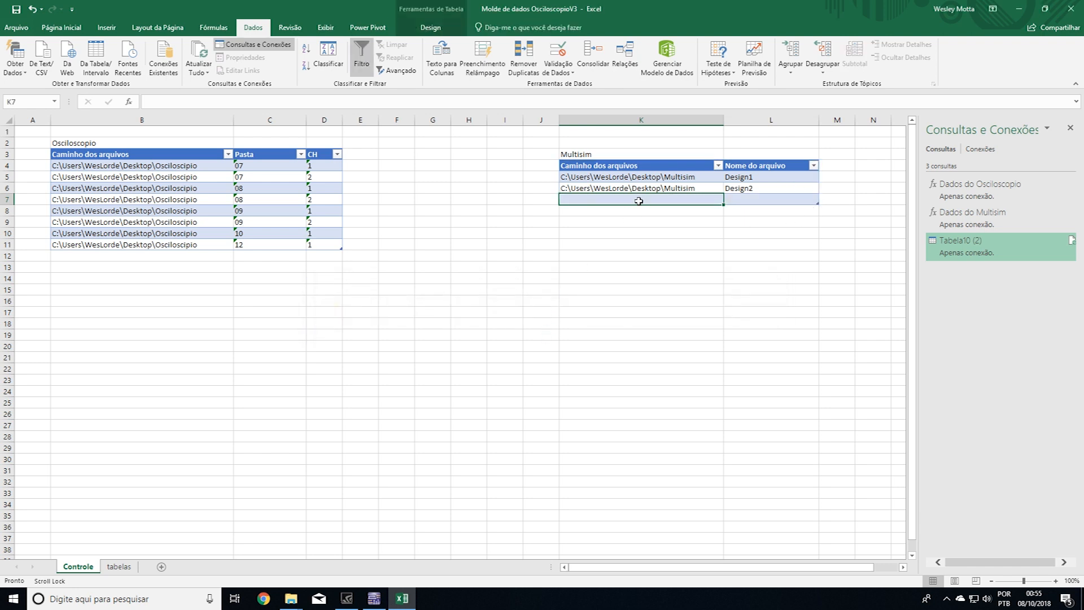
key(ctrl+d)
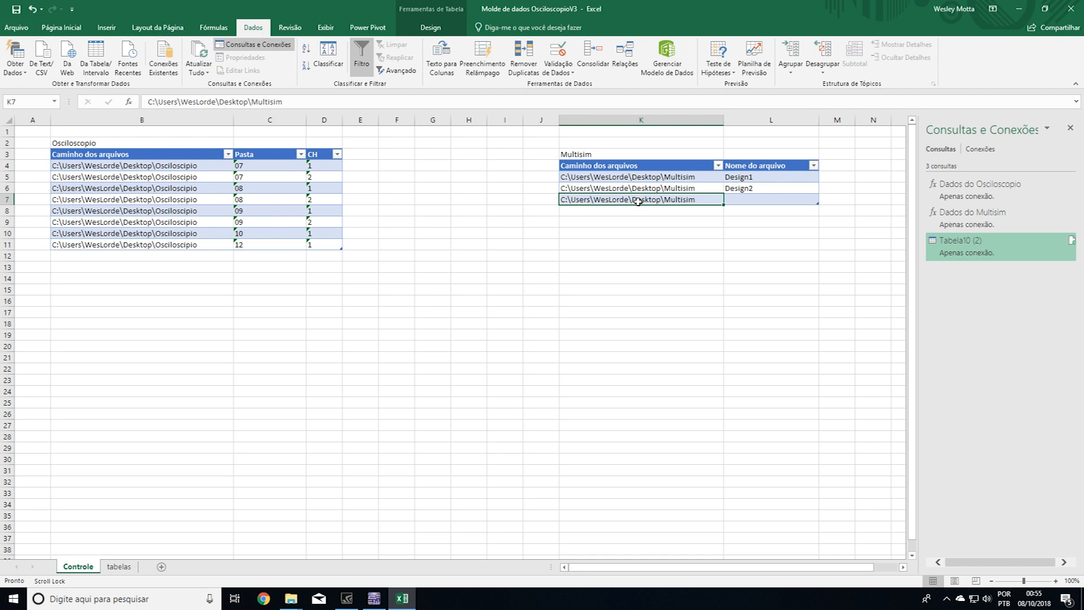
click(747, 200)
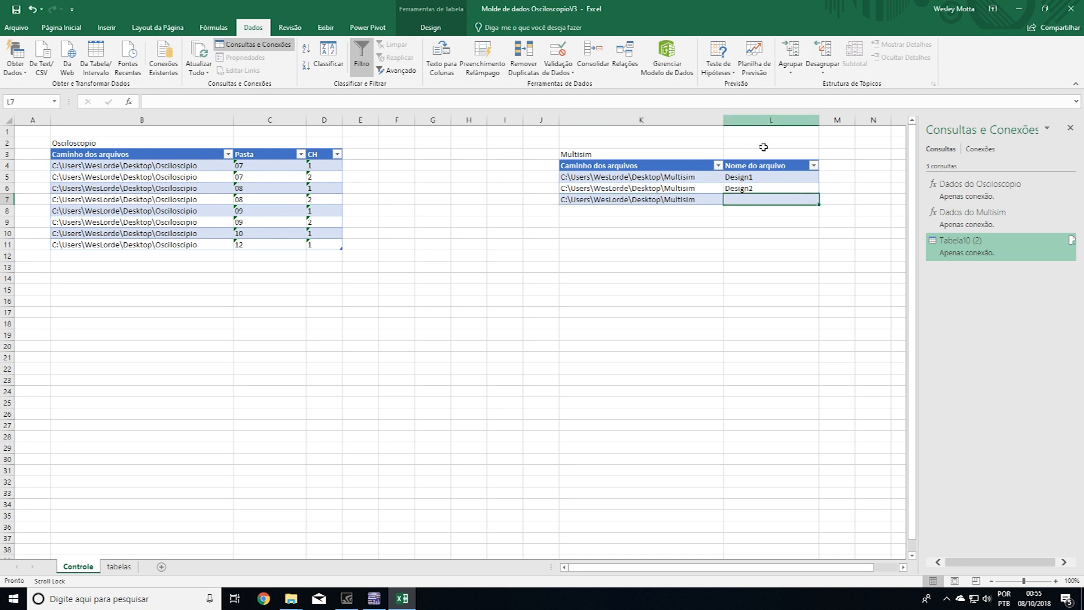
double_click(754, 199)
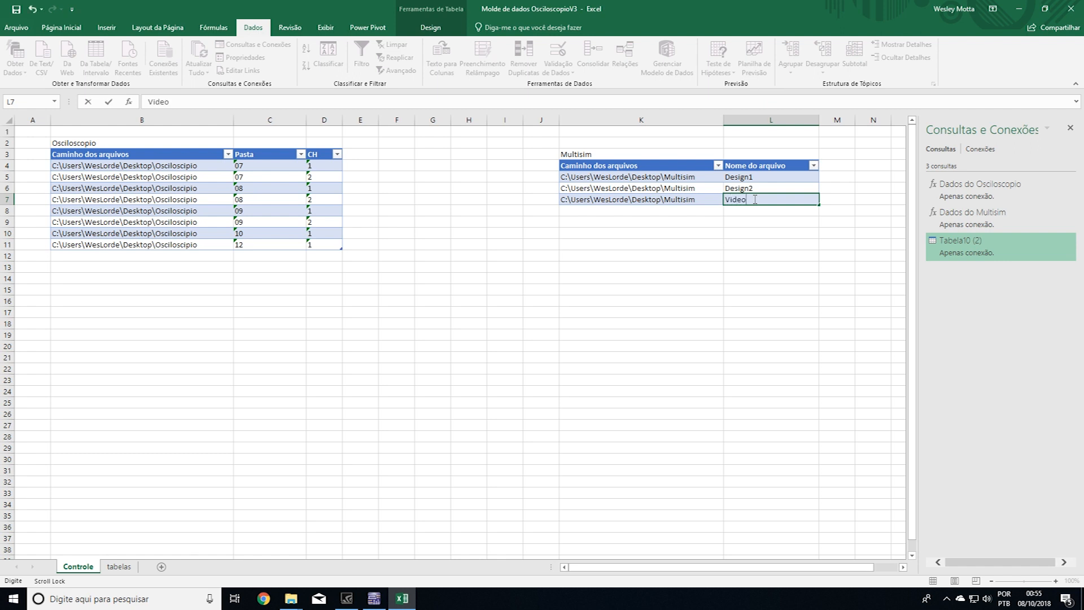
click(737, 247)
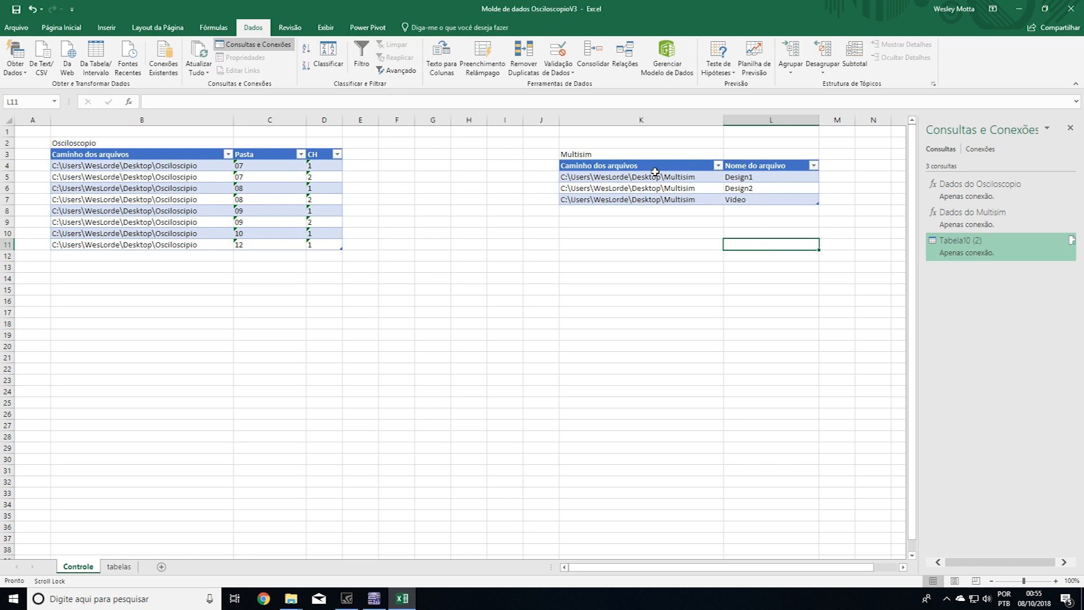
Step: Load the whole Multisim table into the Power Query Editor and delete its Tipo Alterado step
drag(647, 169, 799, 199)
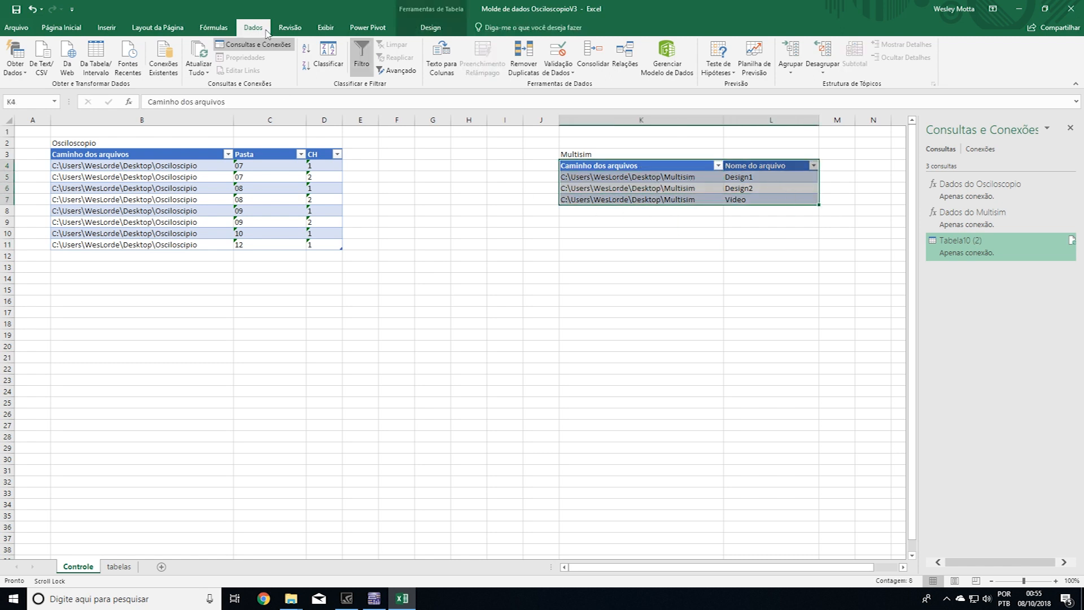
click(96, 63)
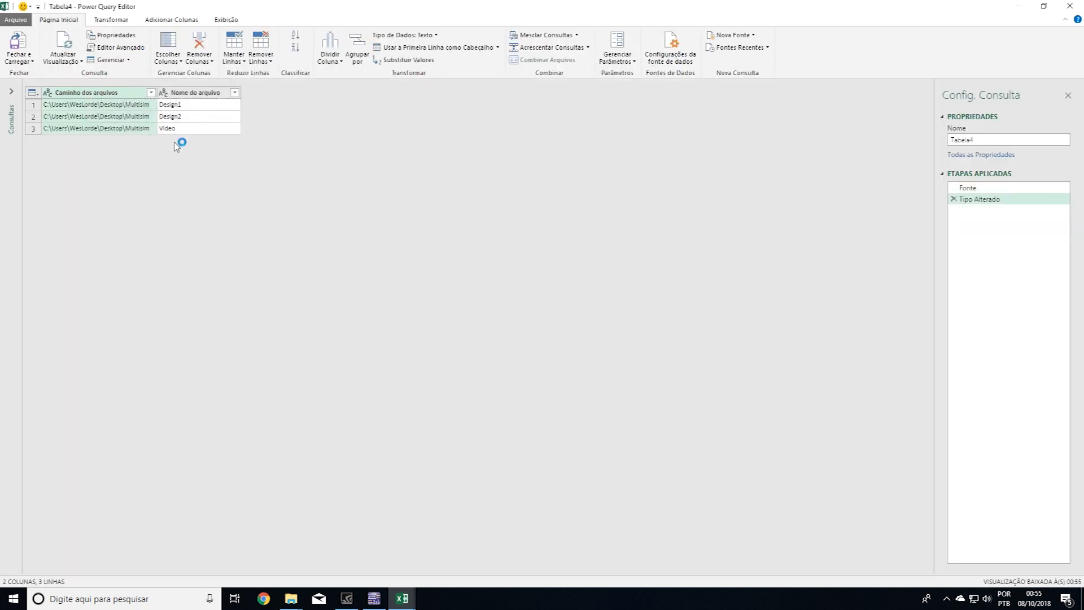
click(954, 200)
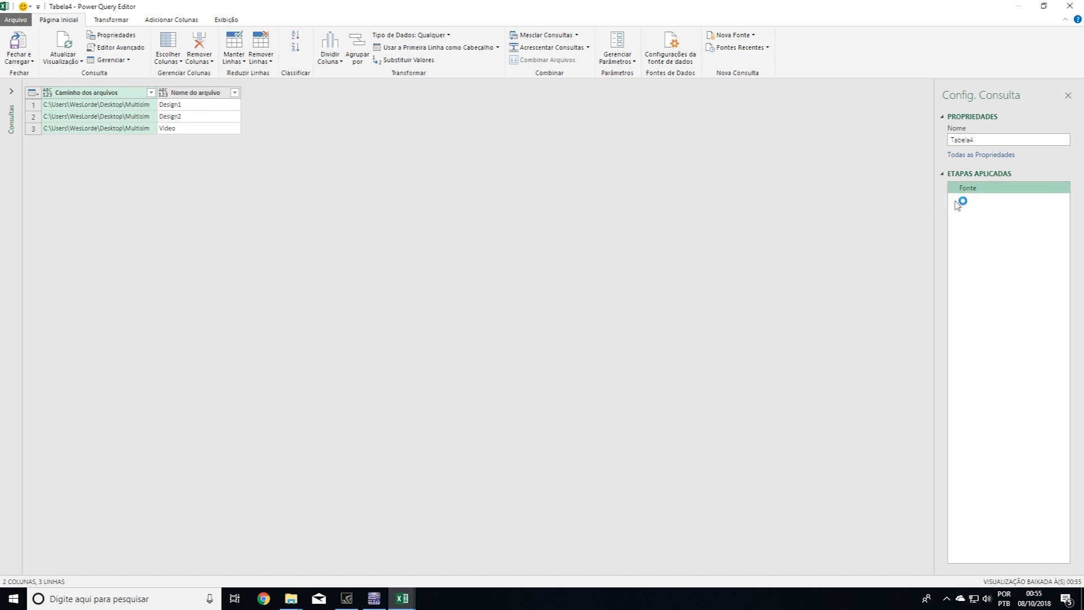
Step: Invoke the custom function Dados do Multisim for each row, using the Caminho dos arquivos and Nome do arquivo columns as its parameters
click(203, 95)
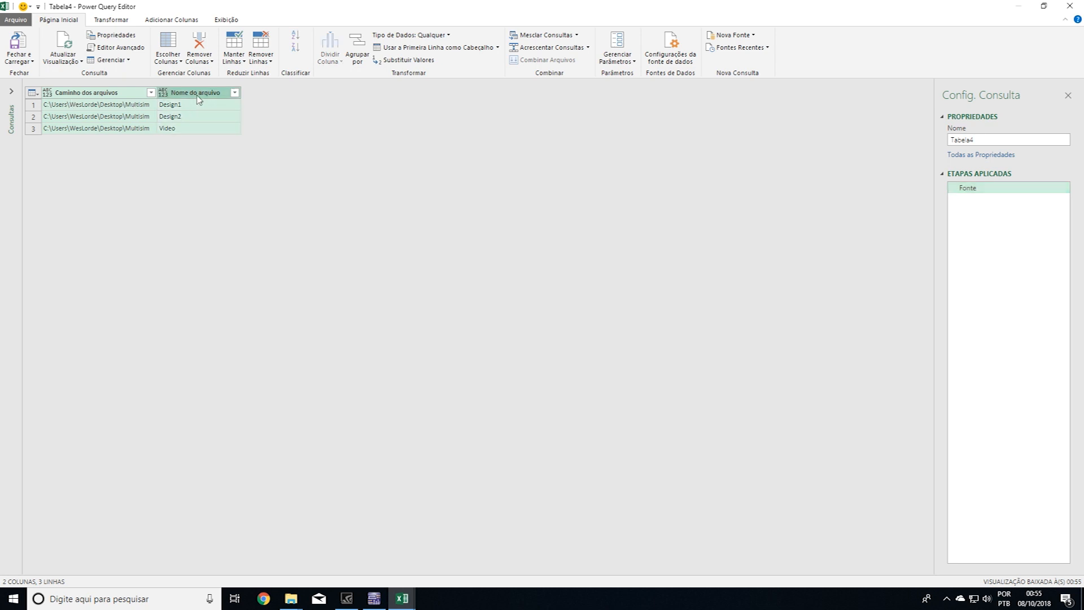
click(171, 22)
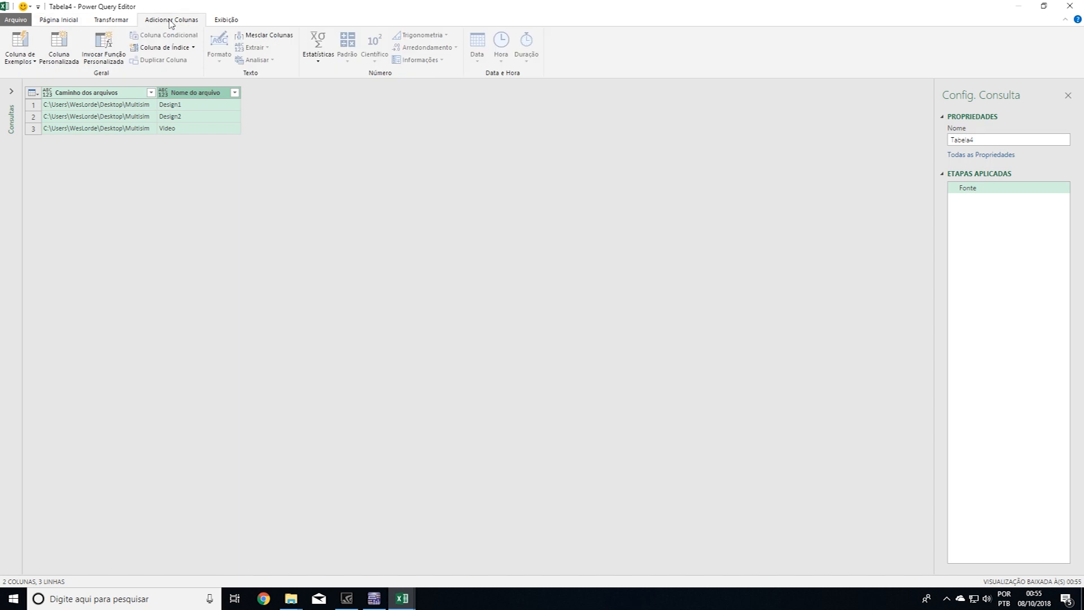
click(106, 50)
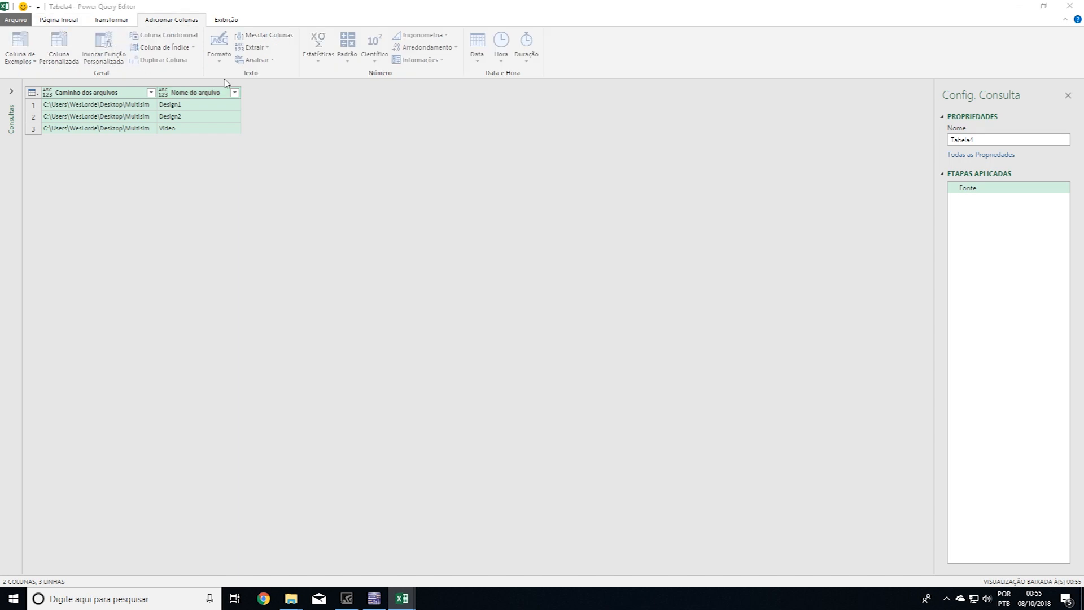
click(485, 308)
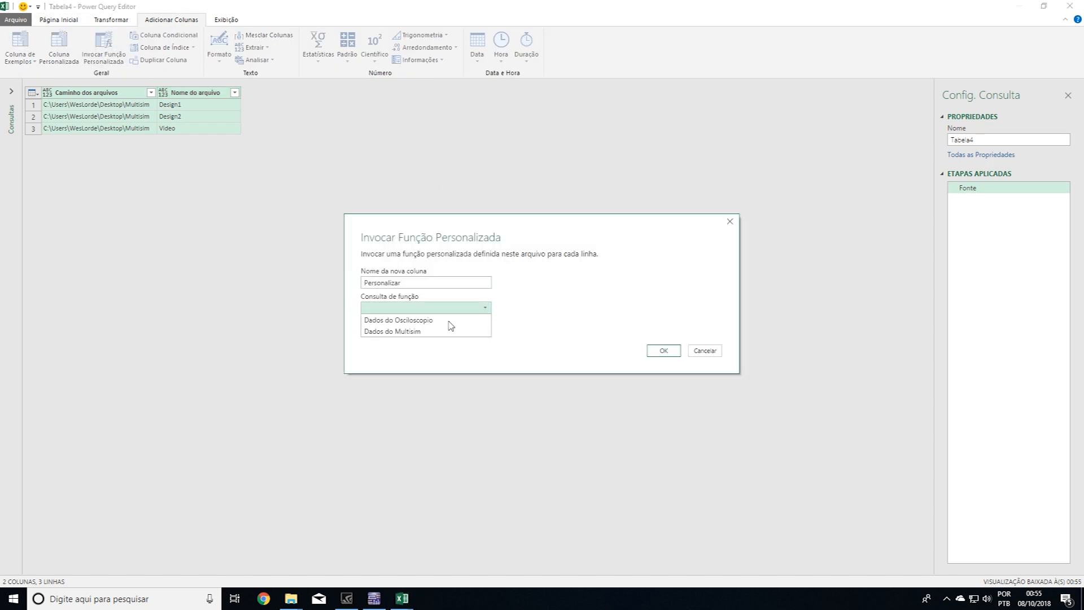
click(424, 333)
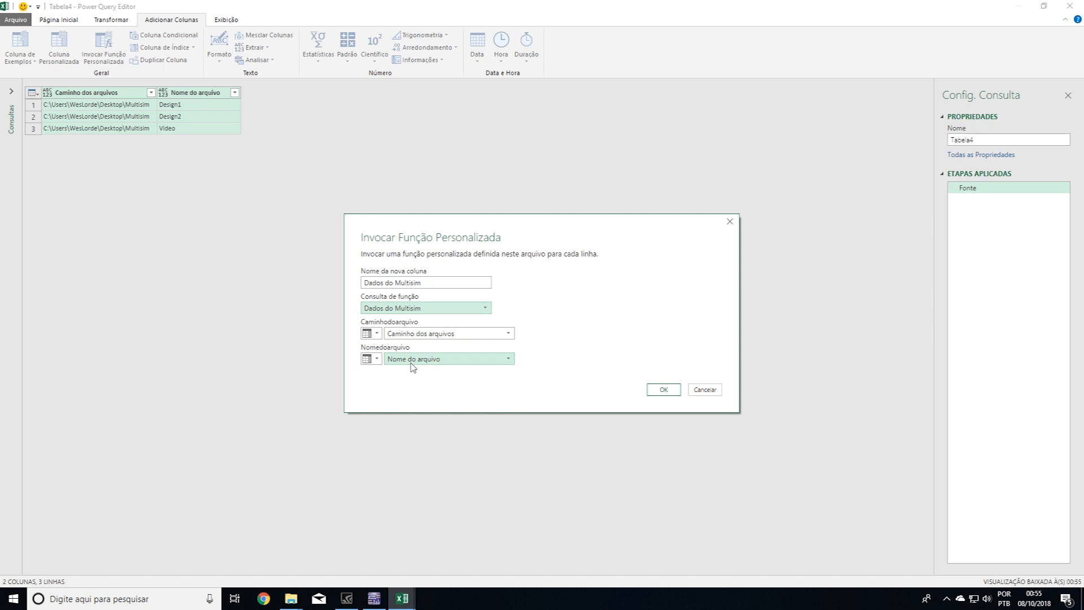
click(441, 358)
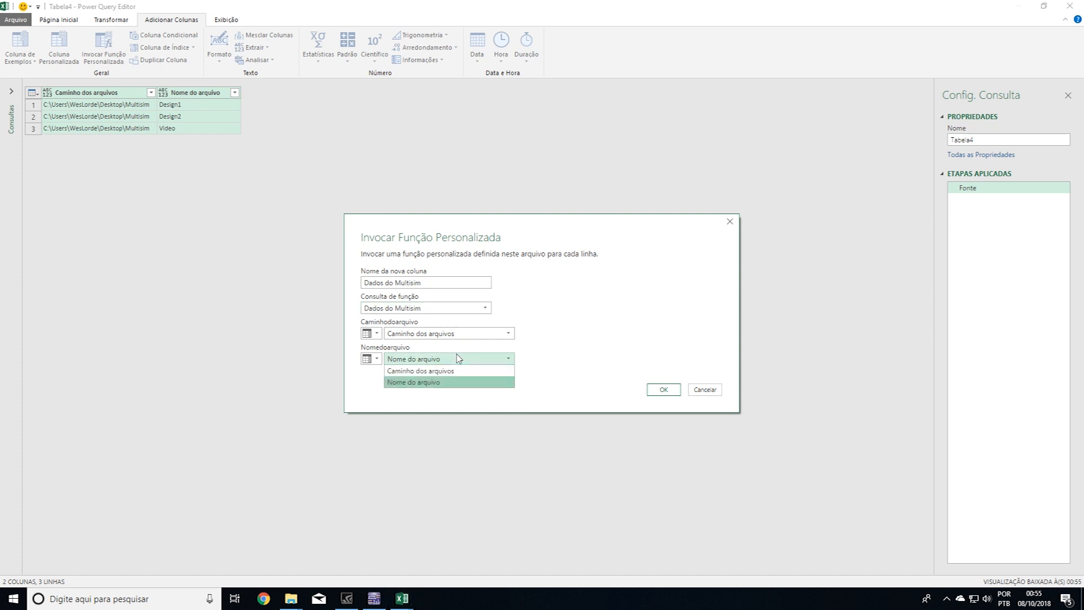
click(399, 352)
click(376, 359)
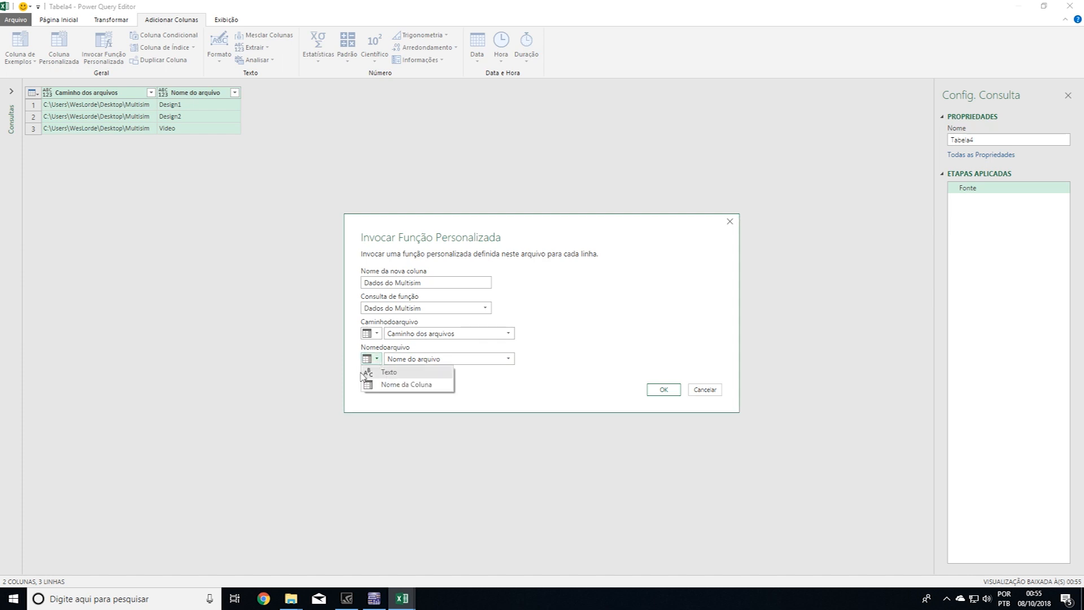
click(403, 386)
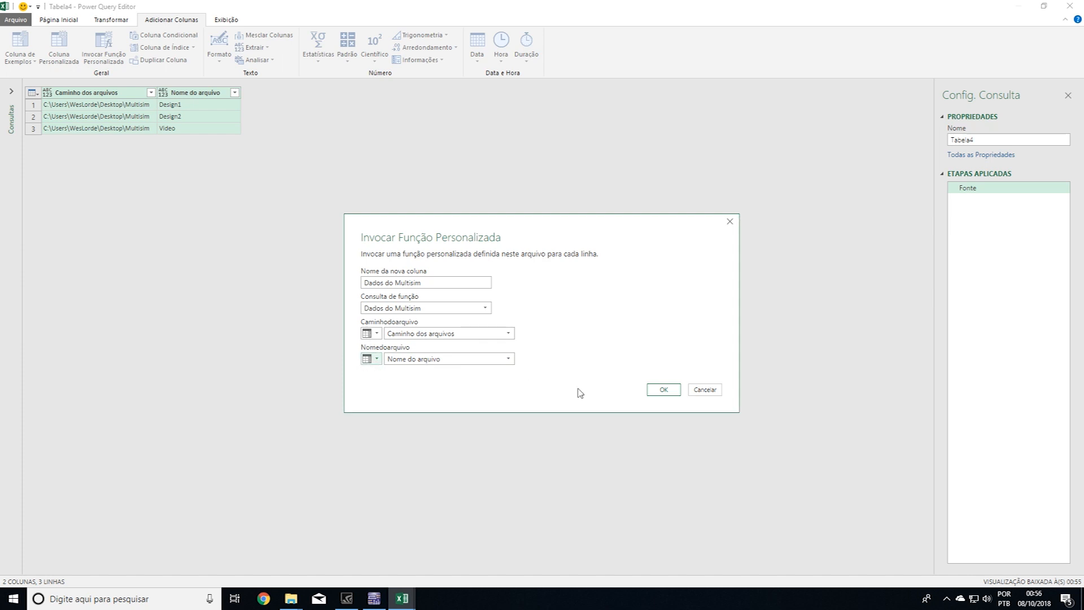
click(664, 389)
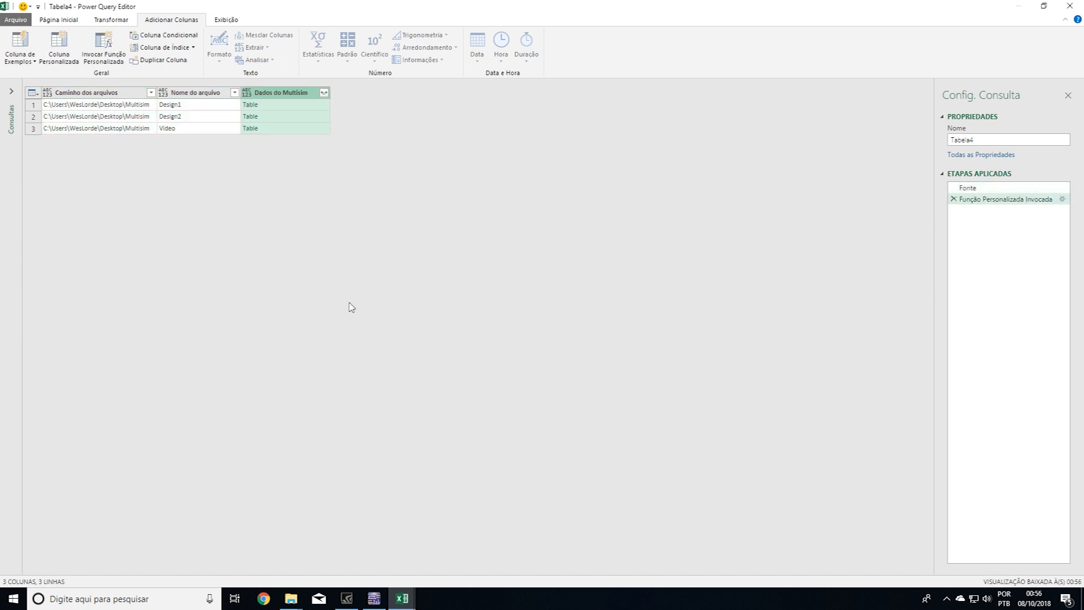
Step: Expand all columns of the Dados do Multisim tables without using the original column name as prefix and look through the rows
click(324, 93)
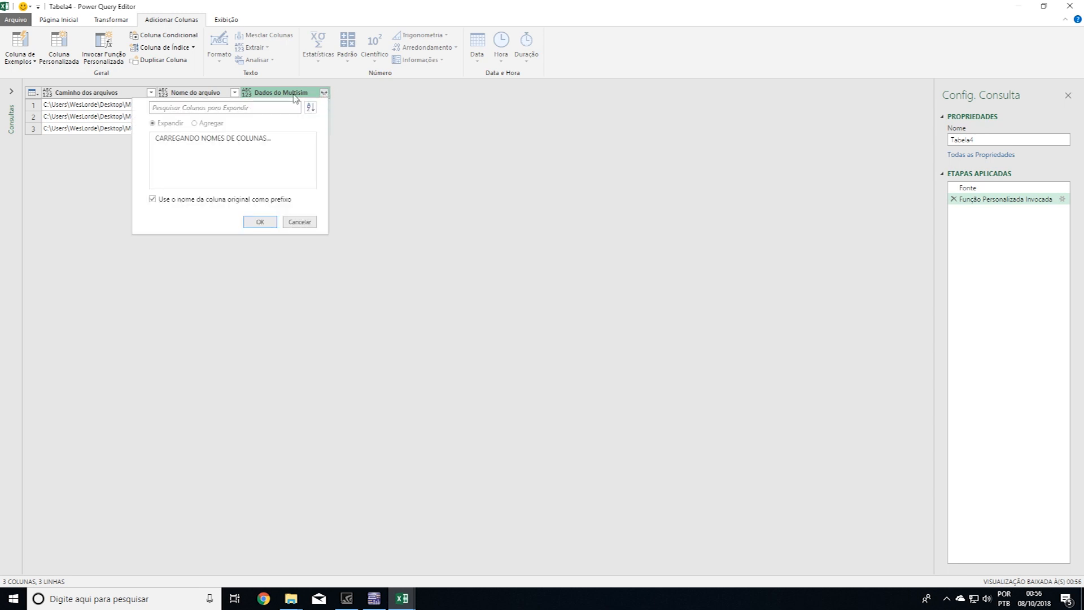
click(153, 200)
click(261, 237)
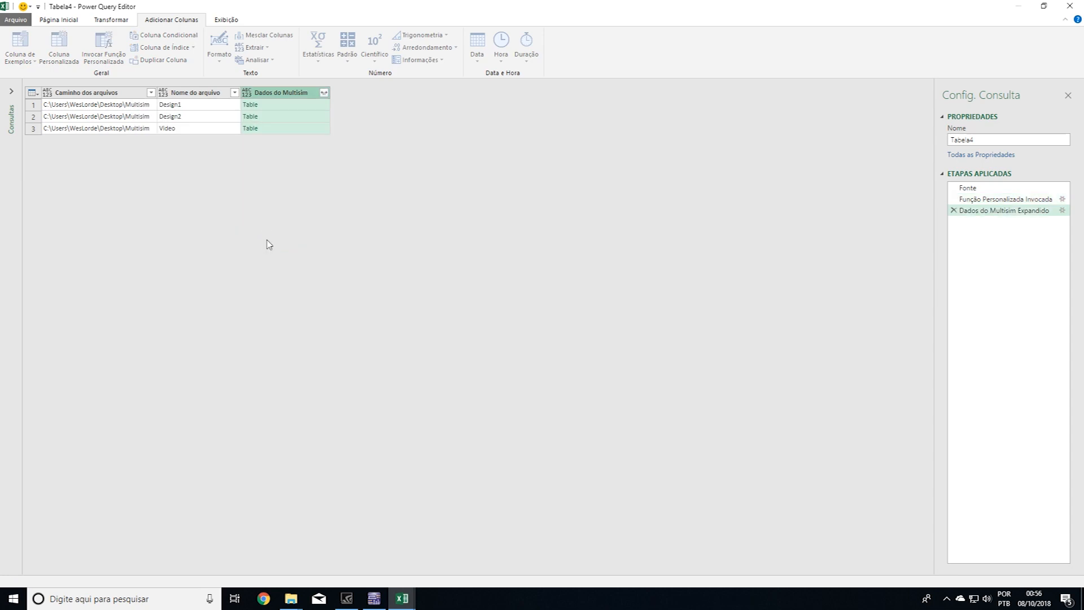
scroll(341, 213, down, 7)
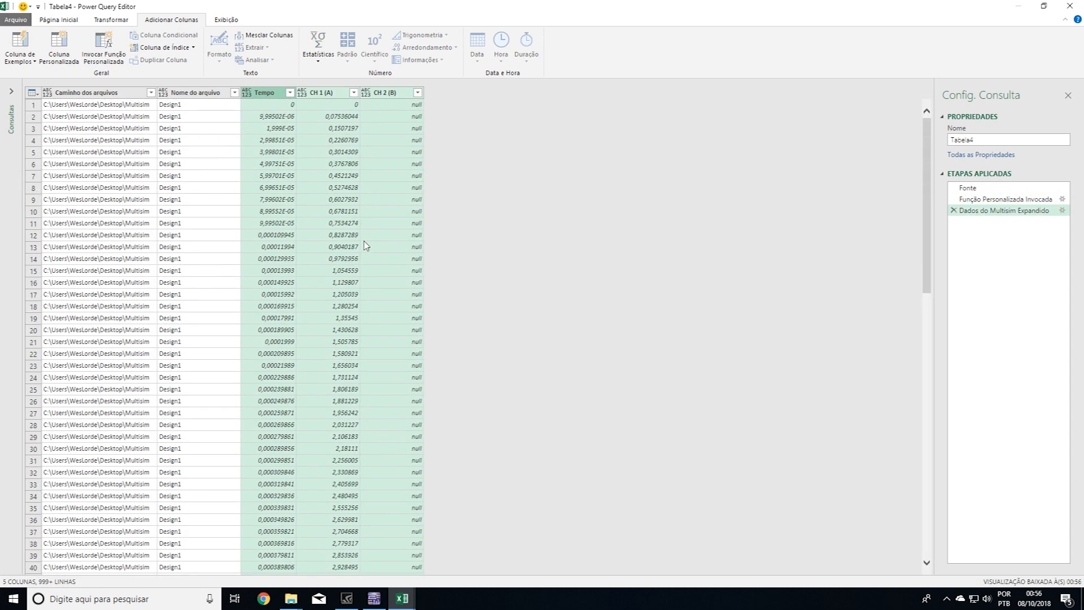
scroll(364, 177, down, 5)
scroll(373, 198, up, 15)
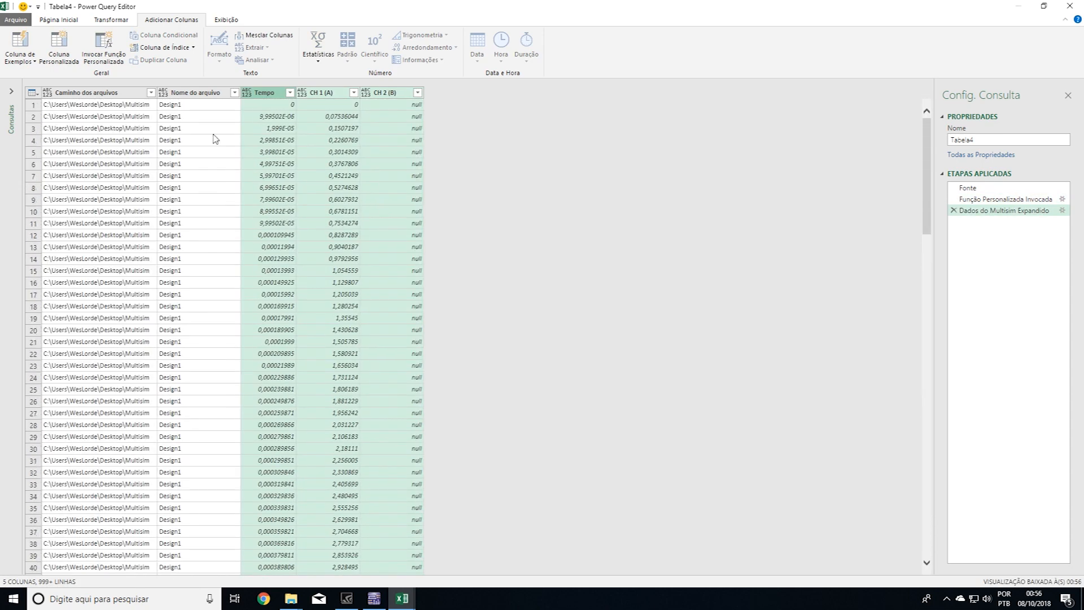
Step: Close the Power Query Editor and load the expanded Multisim query as a table in a new worksheet
click(68, 22)
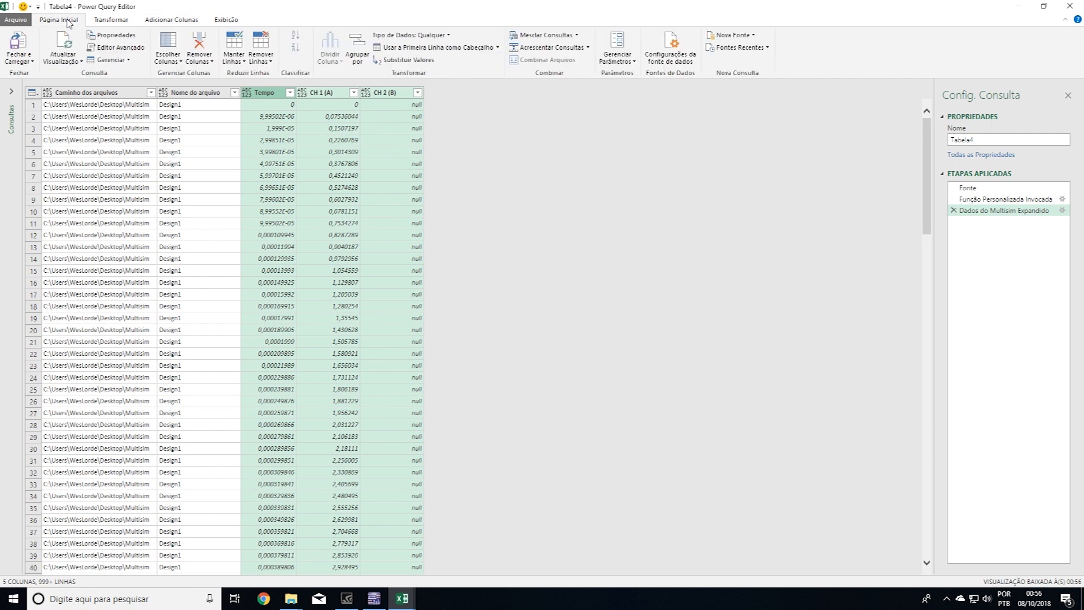
click(28, 62)
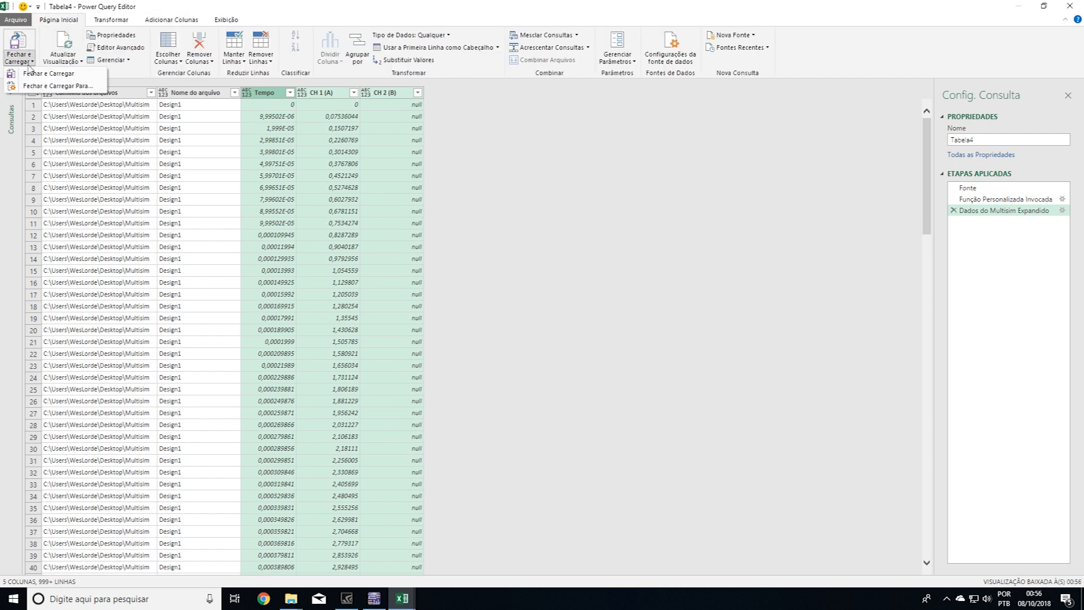
click(51, 87)
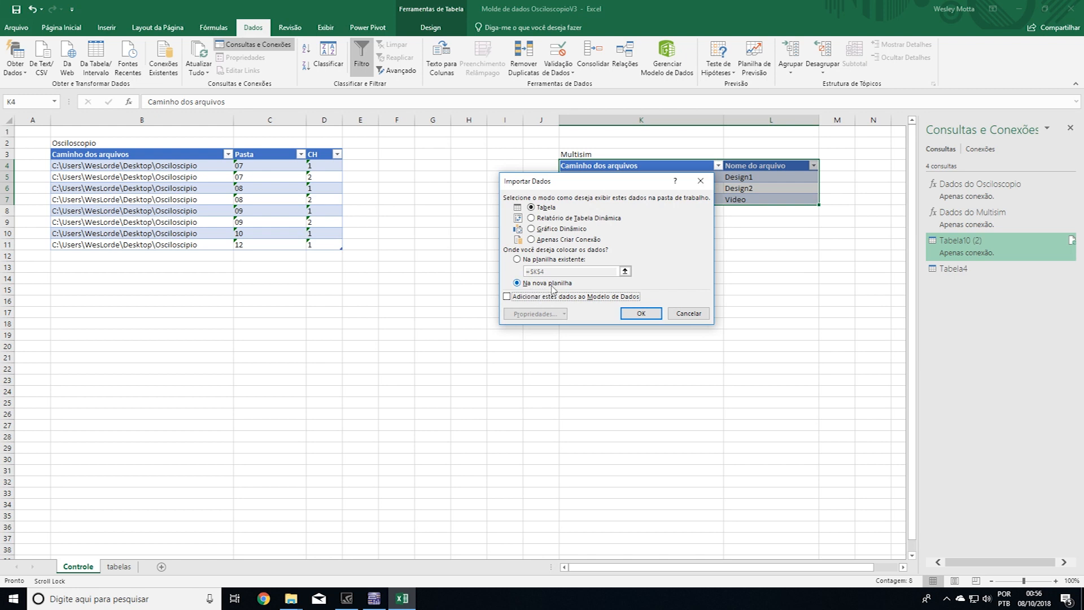
click(638, 315)
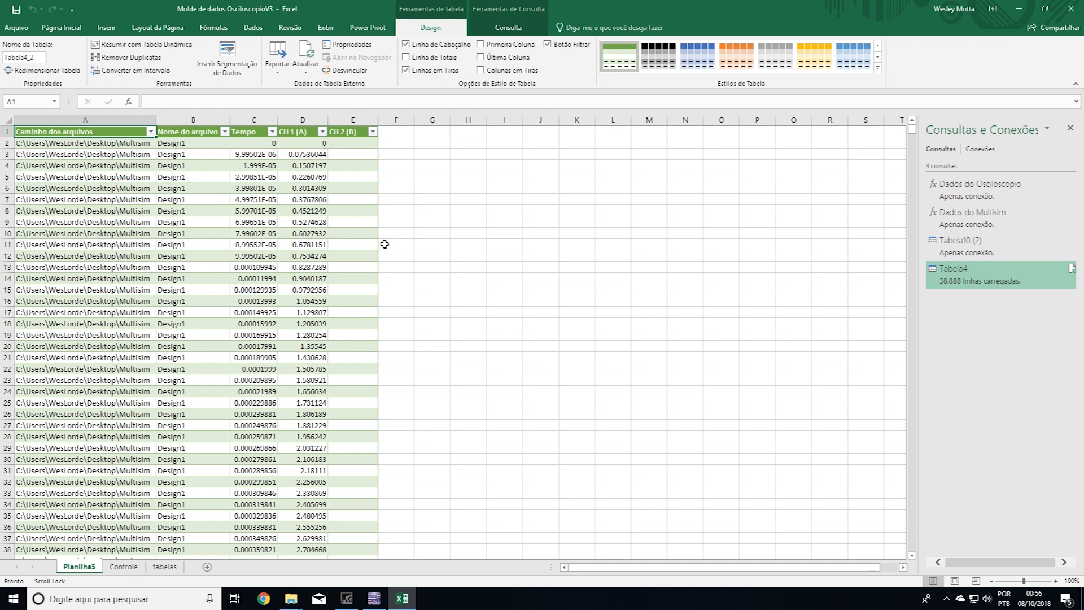
Step: Filter the loaded table's Nome do arquivo column to show only the Design1 rows
click(418, 178)
click(226, 132)
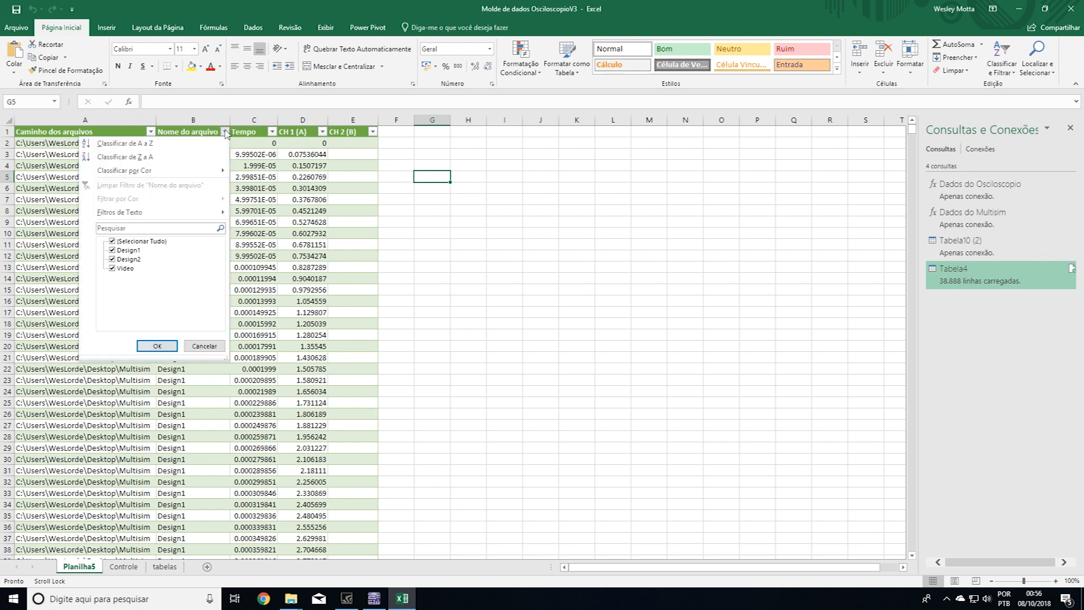
click(112, 250)
click(112, 268)
click(113, 259)
click(112, 250)
click(158, 346)
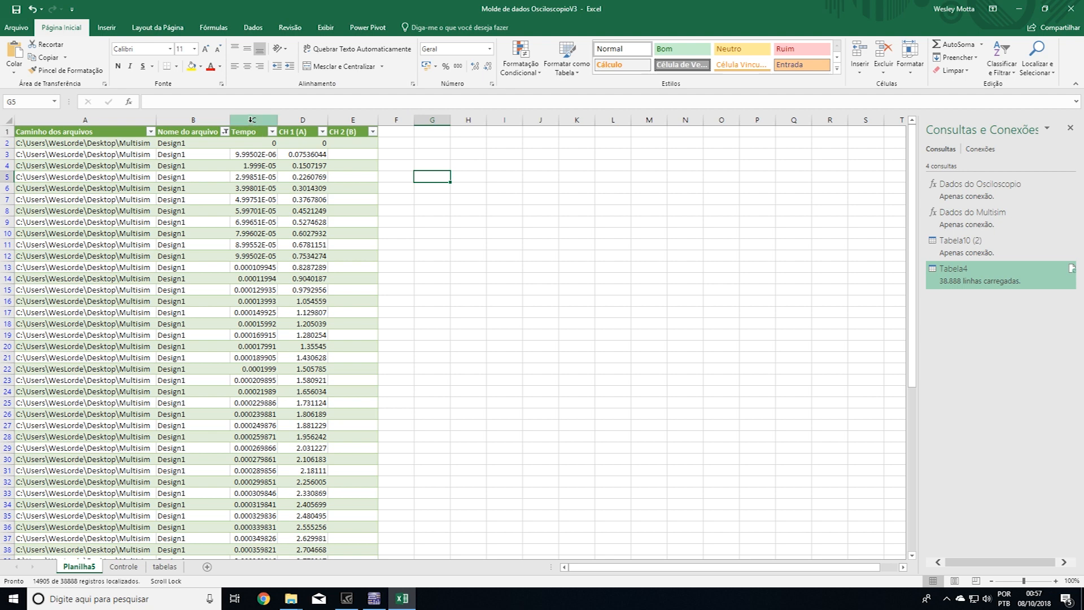
key(alt)
key(alt)
click(252, 119)
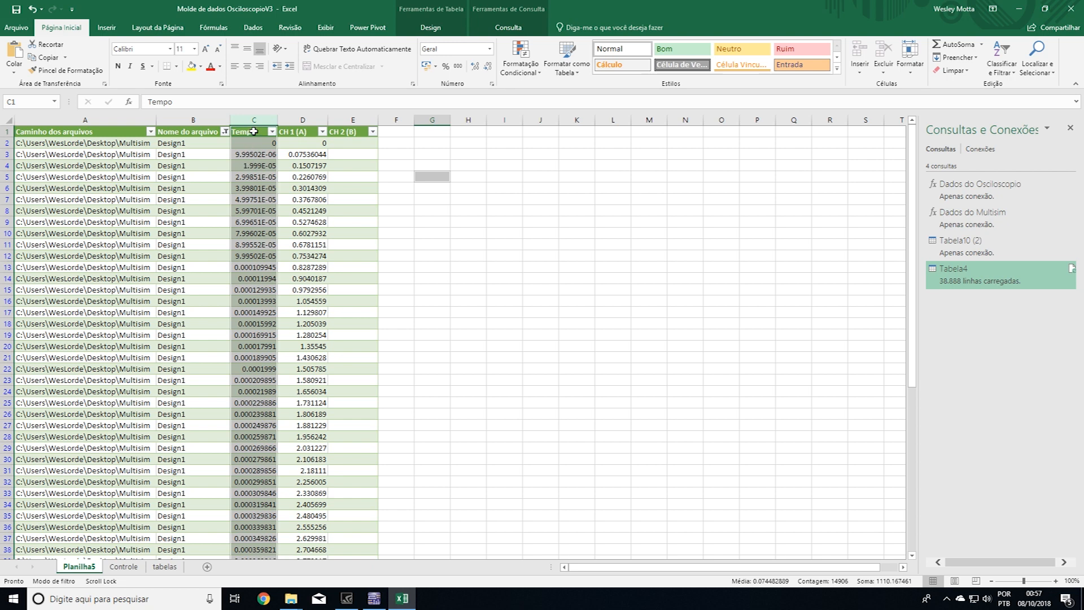
click(422, 187)
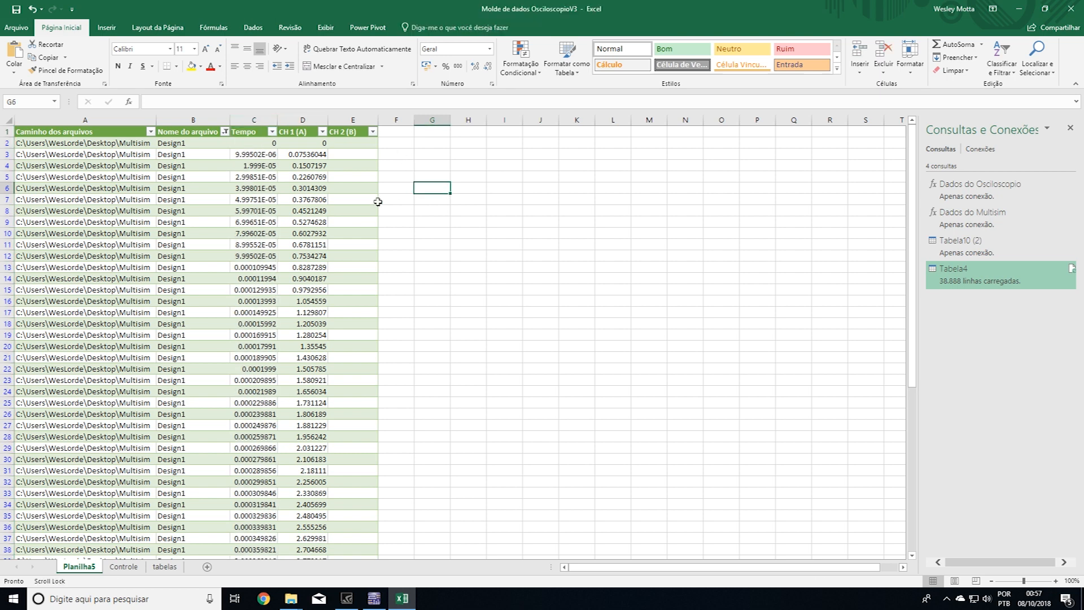
Step: Insert a scatter chart of the filtered Design1 data from the Tempo and CH 1 (A) columns and place it beside the table
click(246, 132)
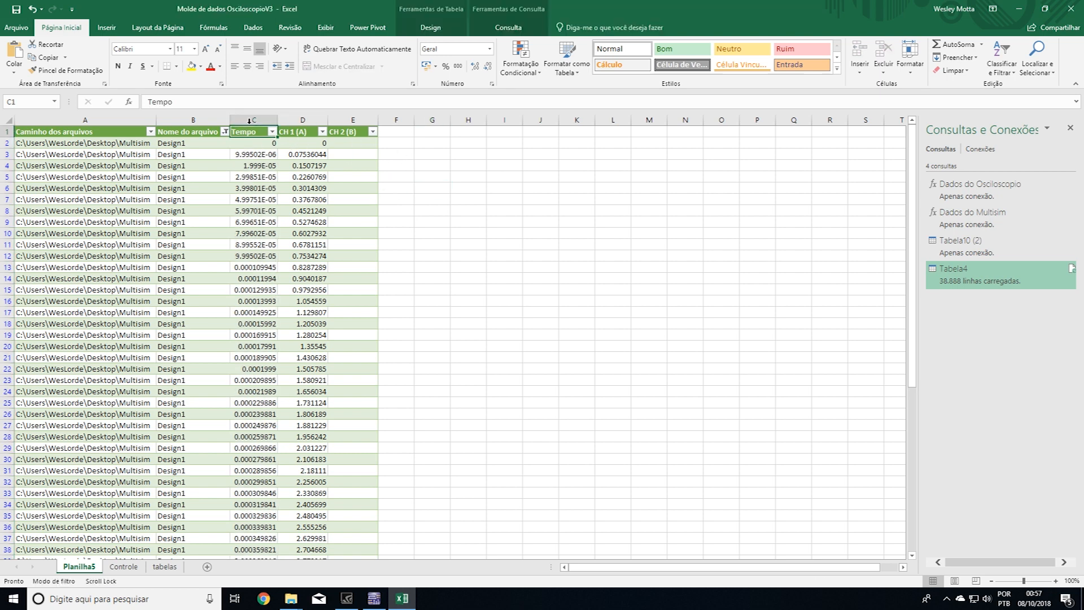
click(249, 121)
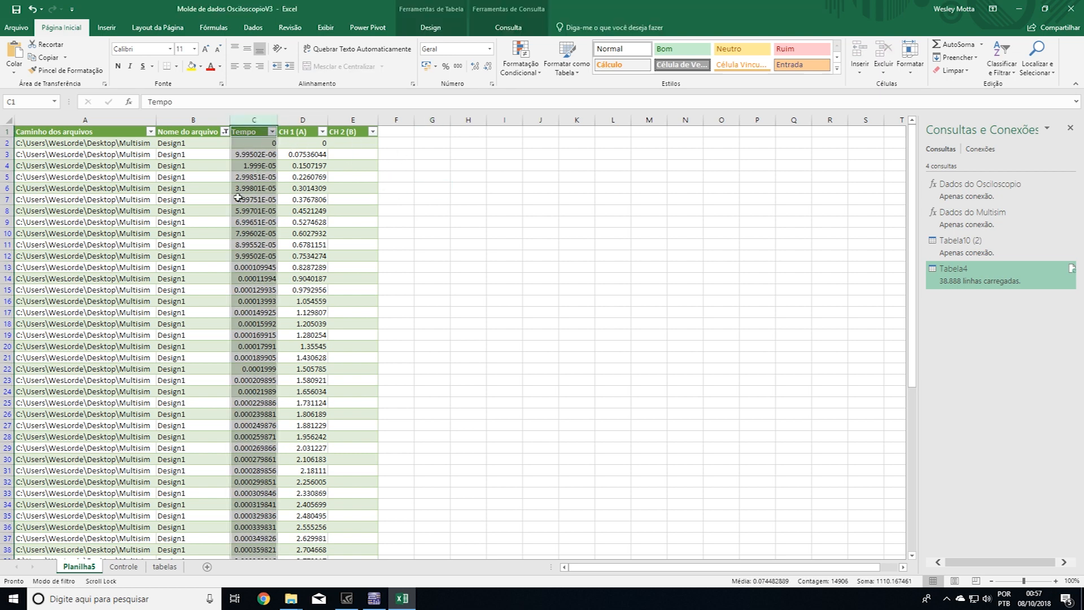
click(263, 132)
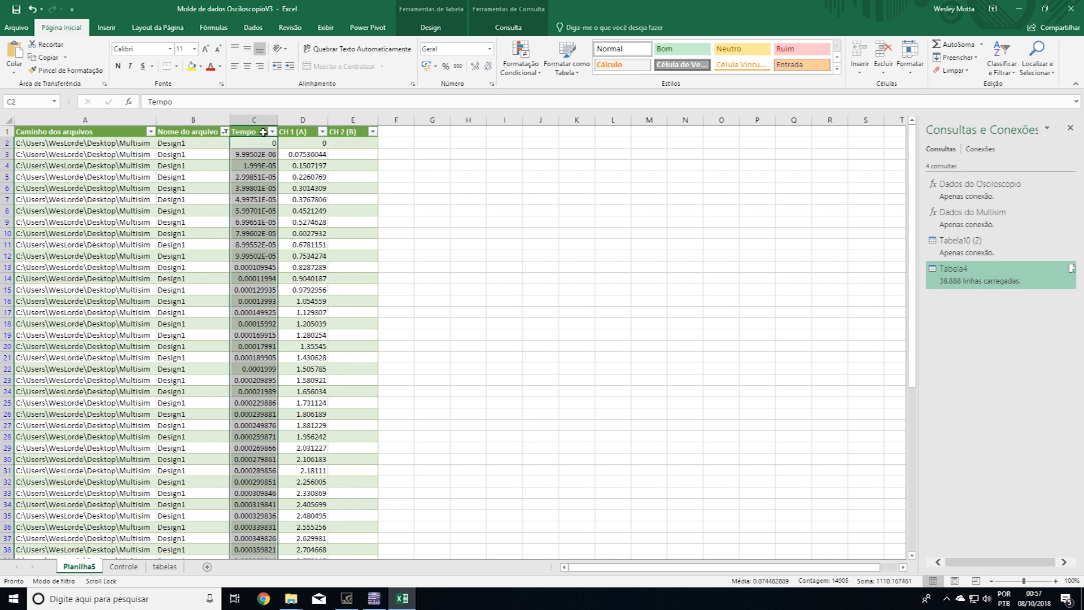
ctrl+click(303, 118)
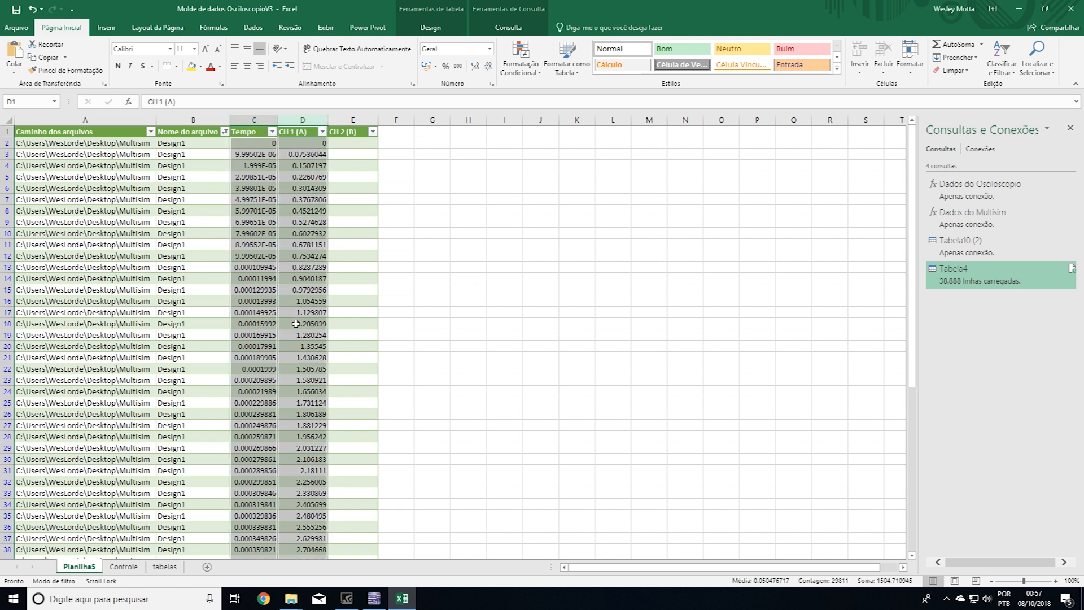
ctrl+click(303, 132)
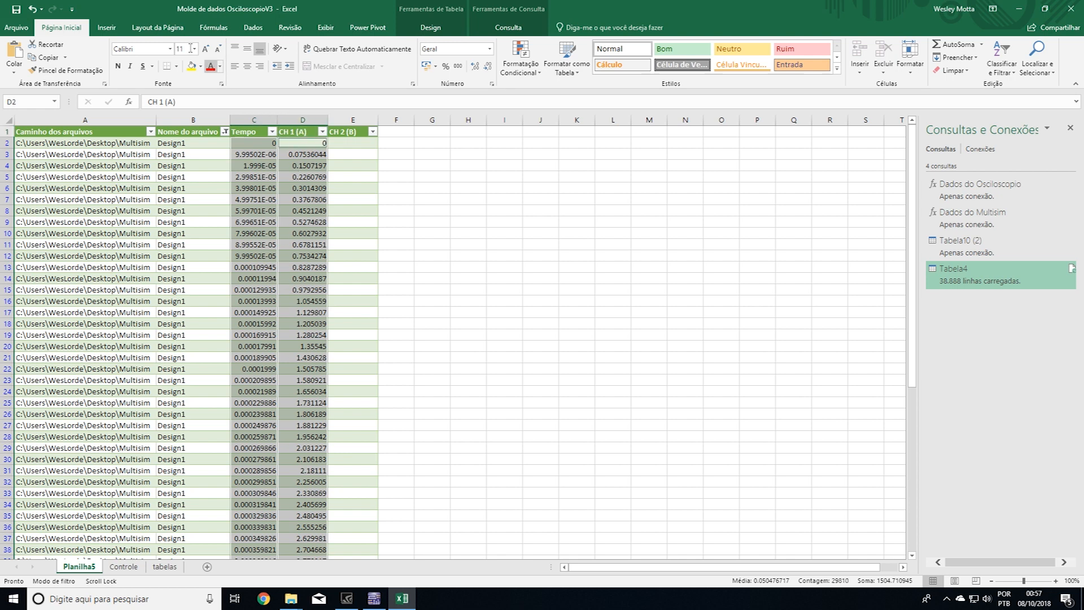
click(107, 27)
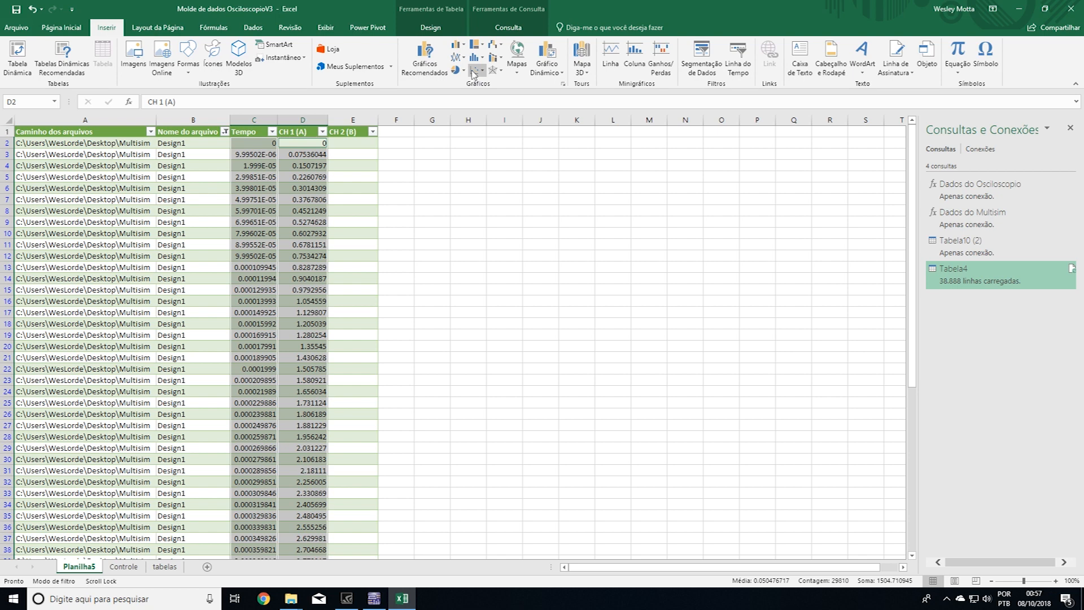
click(475, 70)
click(489, 109)
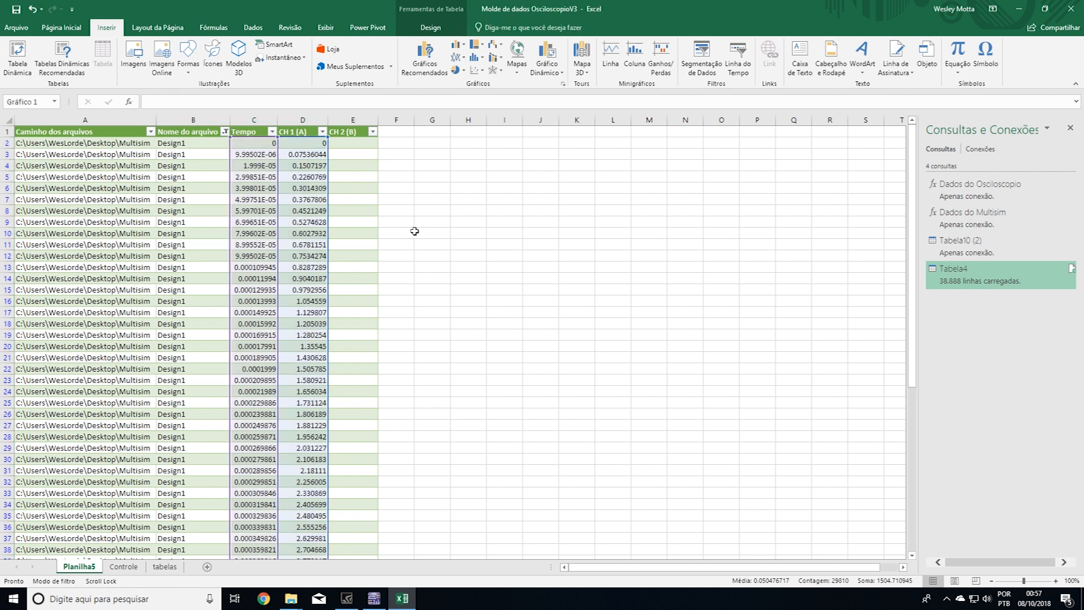
drag(534, 282, 635, 204)
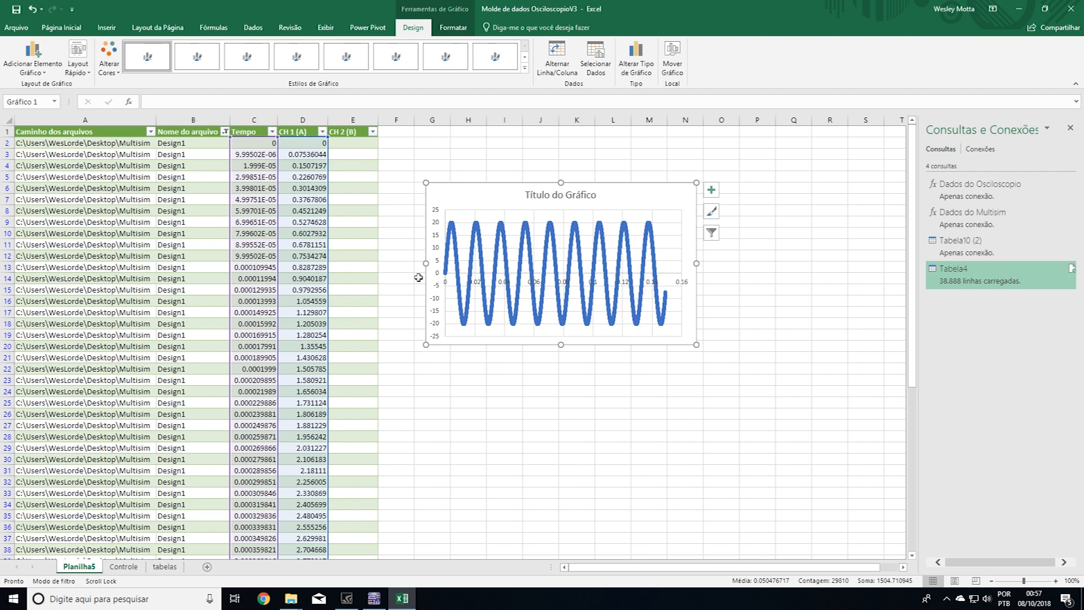
Step: Change the Nome do arquivo filter to show only the Video rows
click(224, 132)
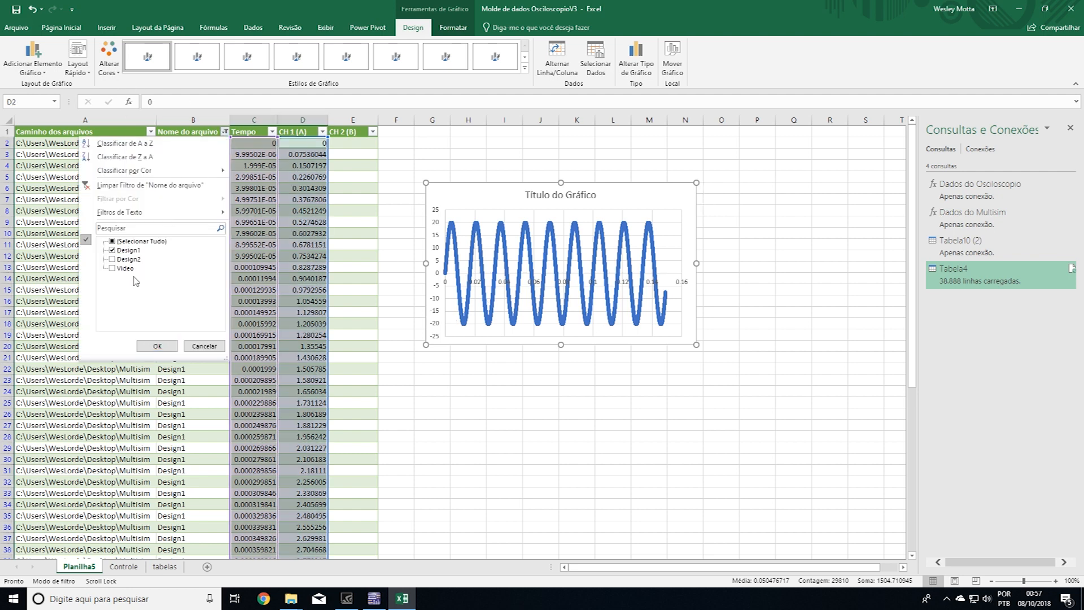
click(112, 261)
click(112, 269)
click(112, 259)
click(112, 250)
click(158, 346)
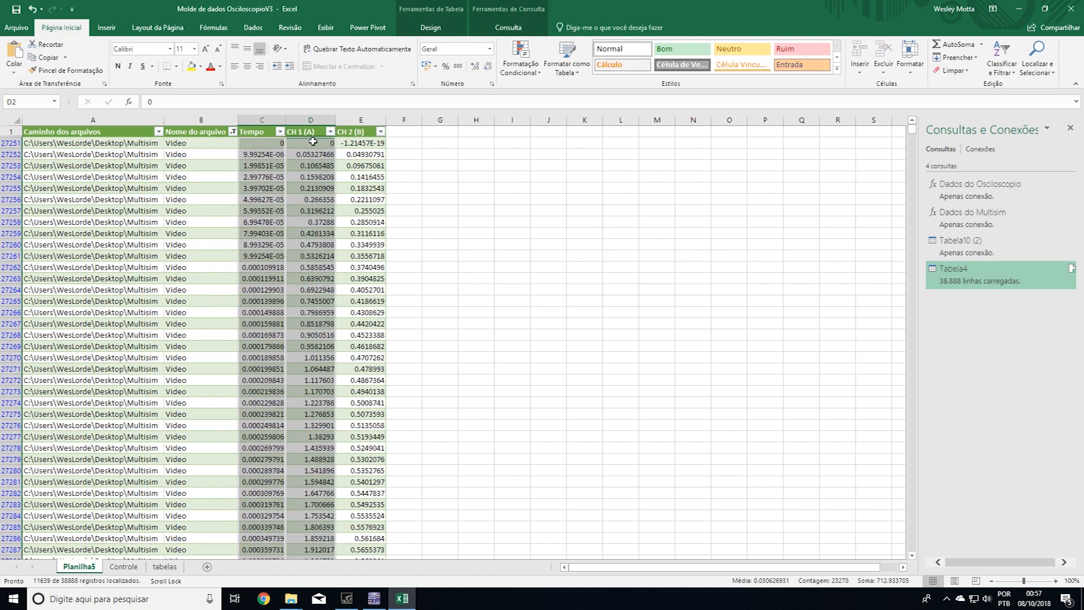
Step: Insert a scatter chart of the Video rows' Tempo and CH 1 (A) data and move it clear of the table
click(107, 30)
click(476, 70)
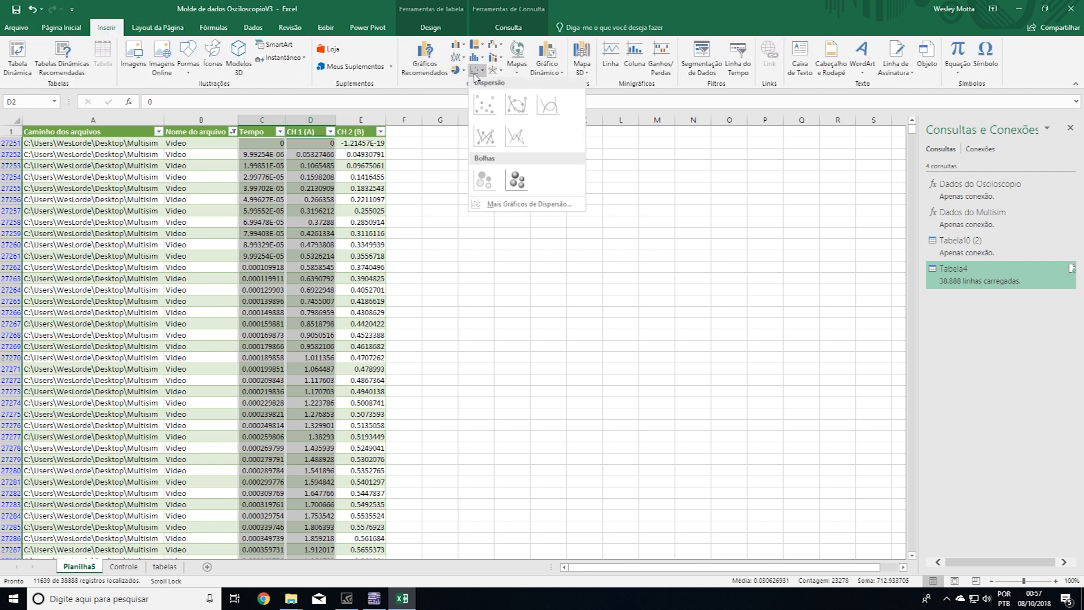
click(484, 107)
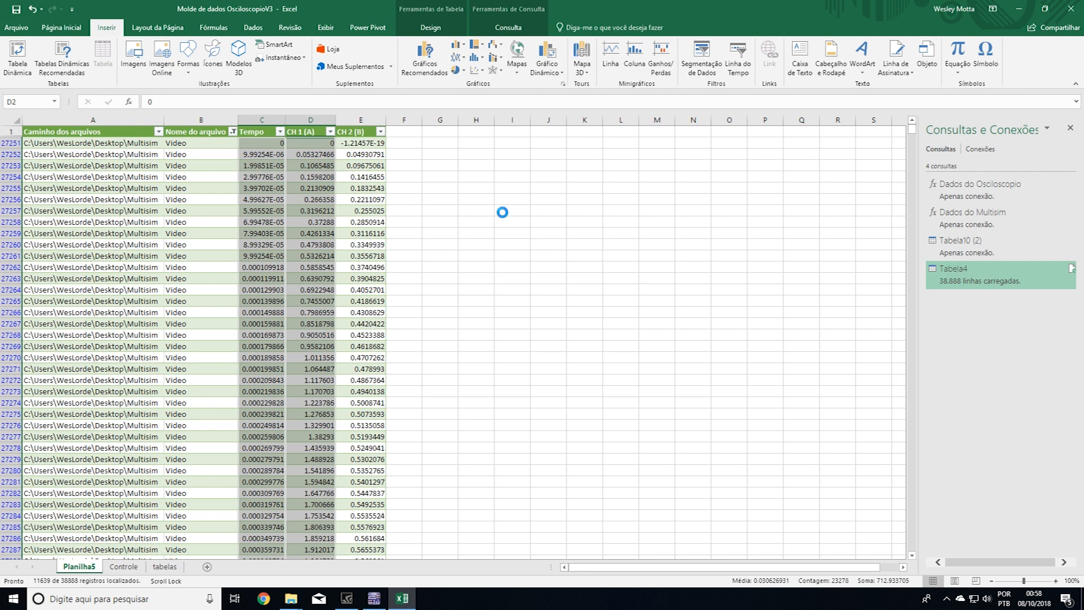
drag(553, 286, 661, 231)
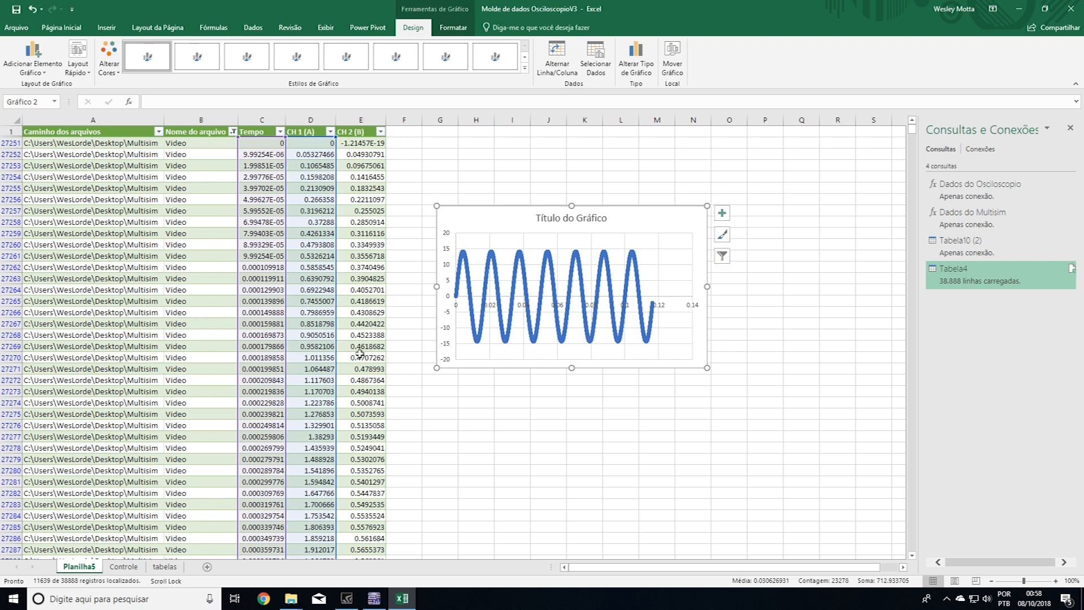
drag(642, 213, 648, 212)
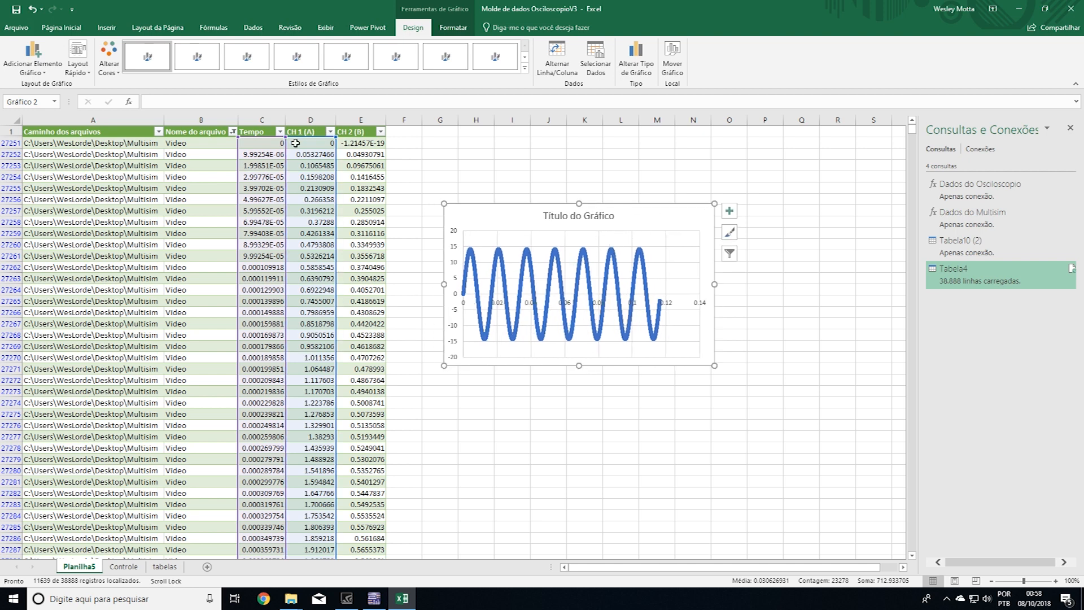
Step: Shift the CH 1 (A) chart slightly and insert a scatter chart of the Video rows' Tempo and CH 2 (B) columns
drag(604, 210, 622, 198)
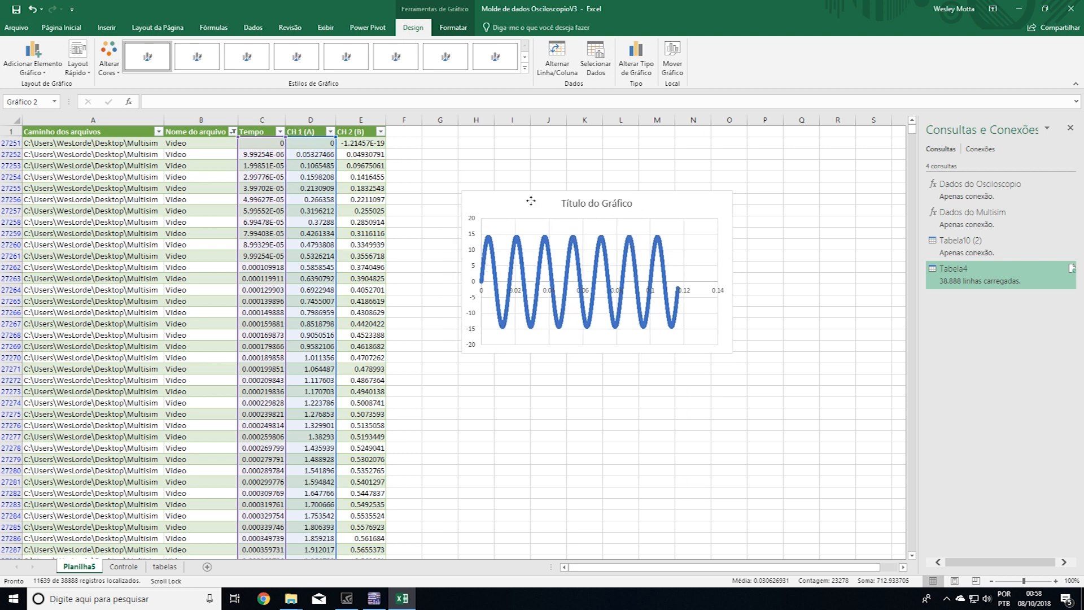
click(267, 116)
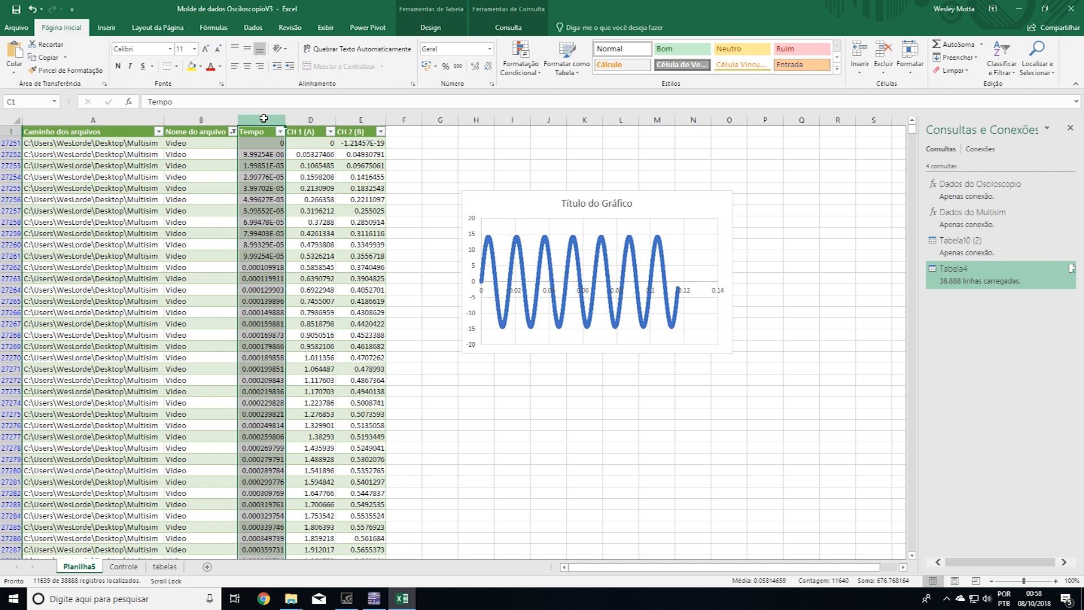
click(261, 126)
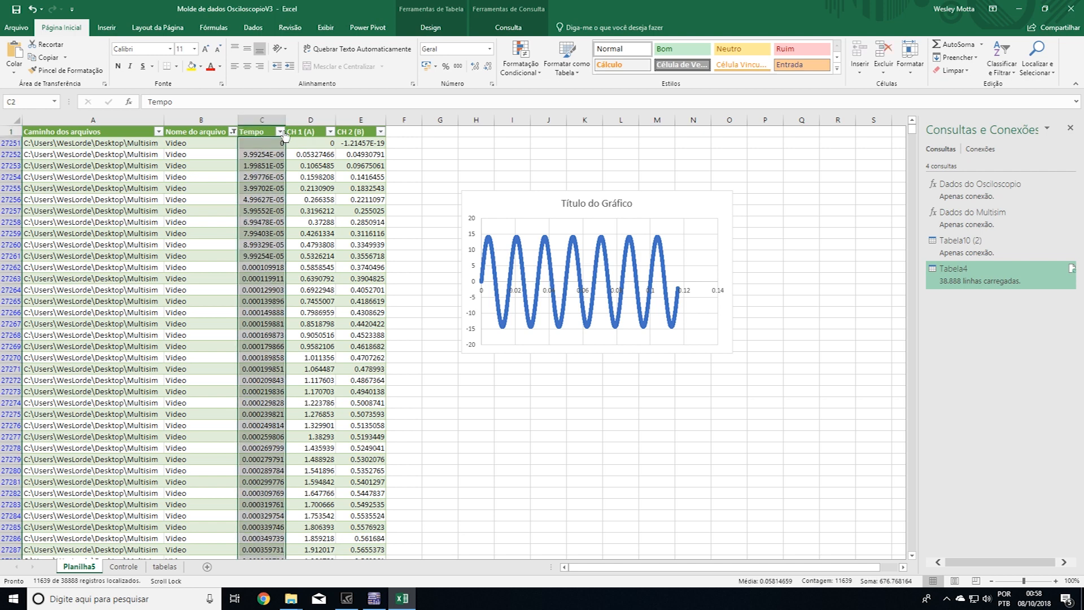
ctrl+click(357, 120)
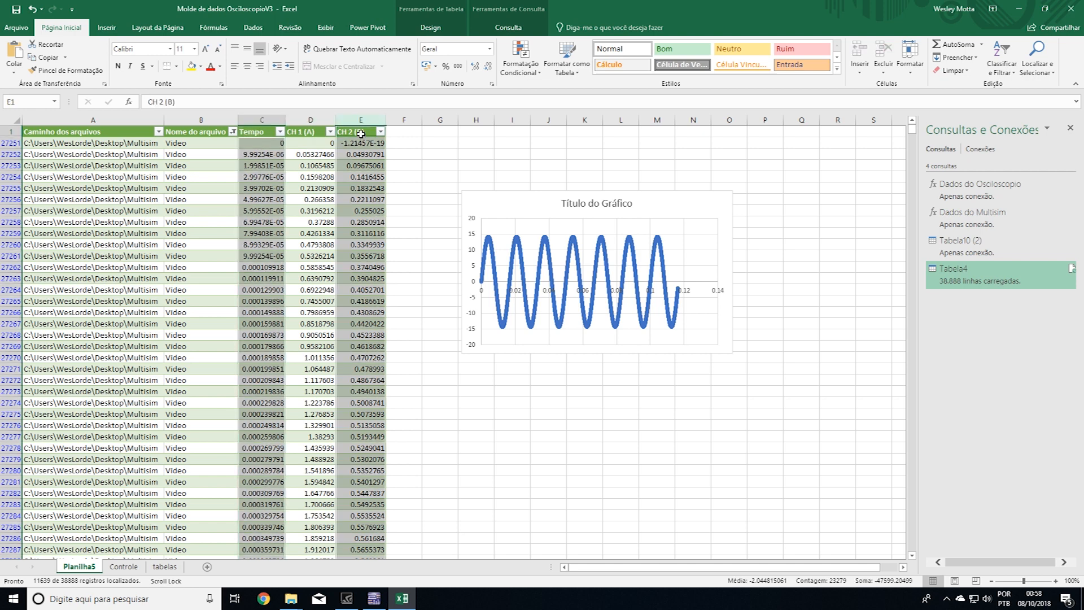
ctrl+click(354, 132)
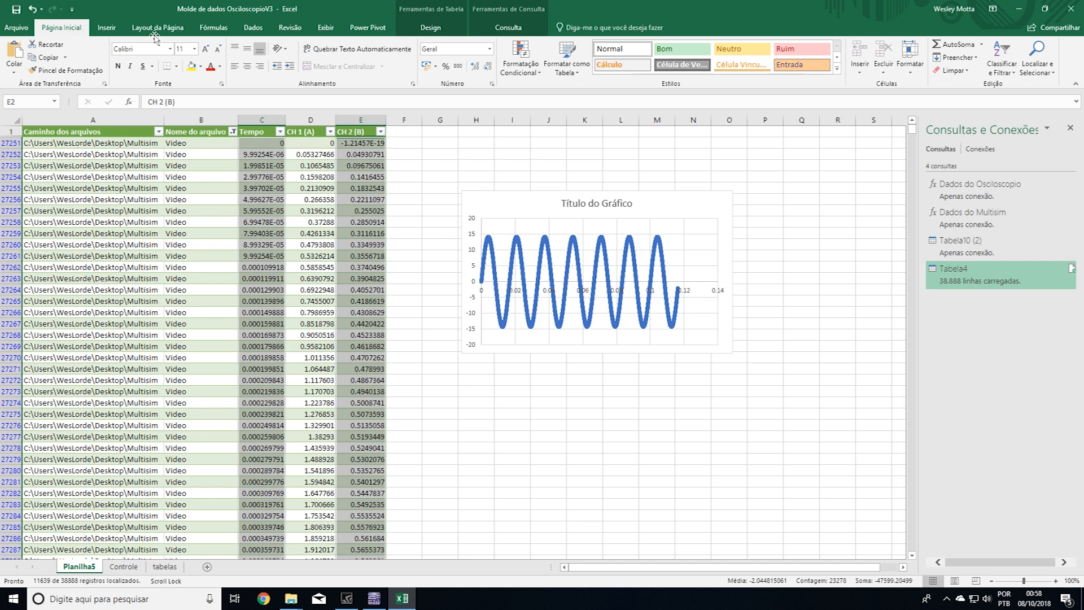
click(107, 27)
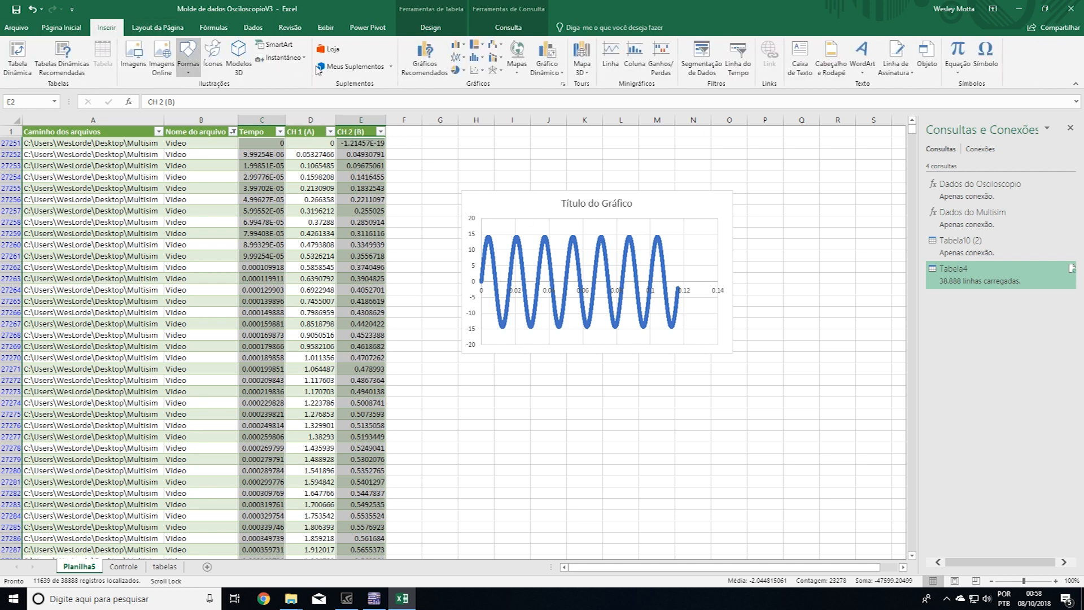
click(473, 72)
click(492, 107)
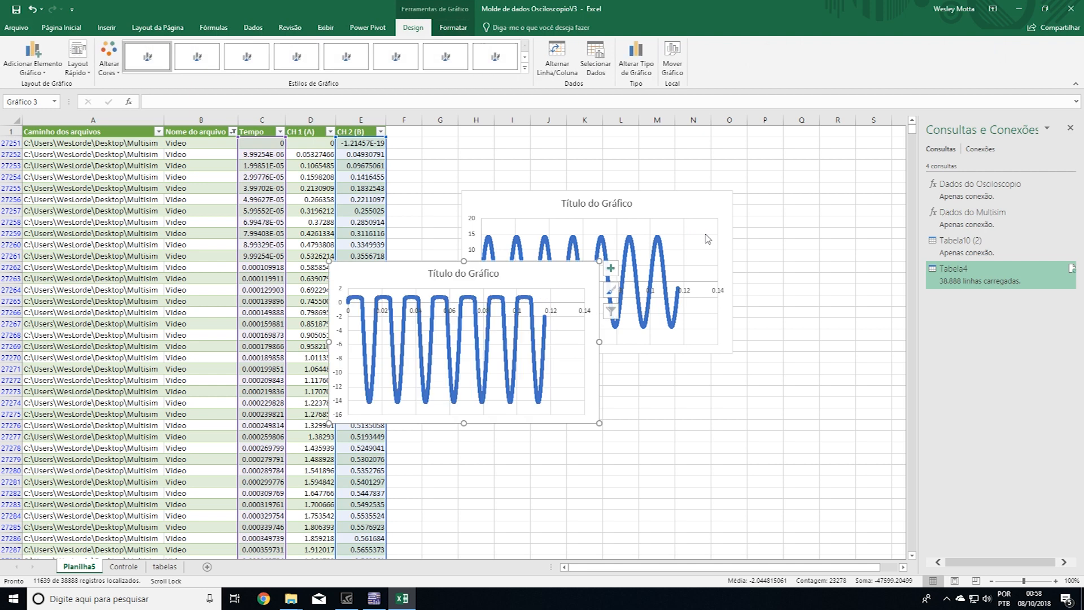
Step: Place the CH 2 (B) chart directly below the CH 1 (A) chart and bring the two closer to alignment
drag(534, 273, 715, 367)
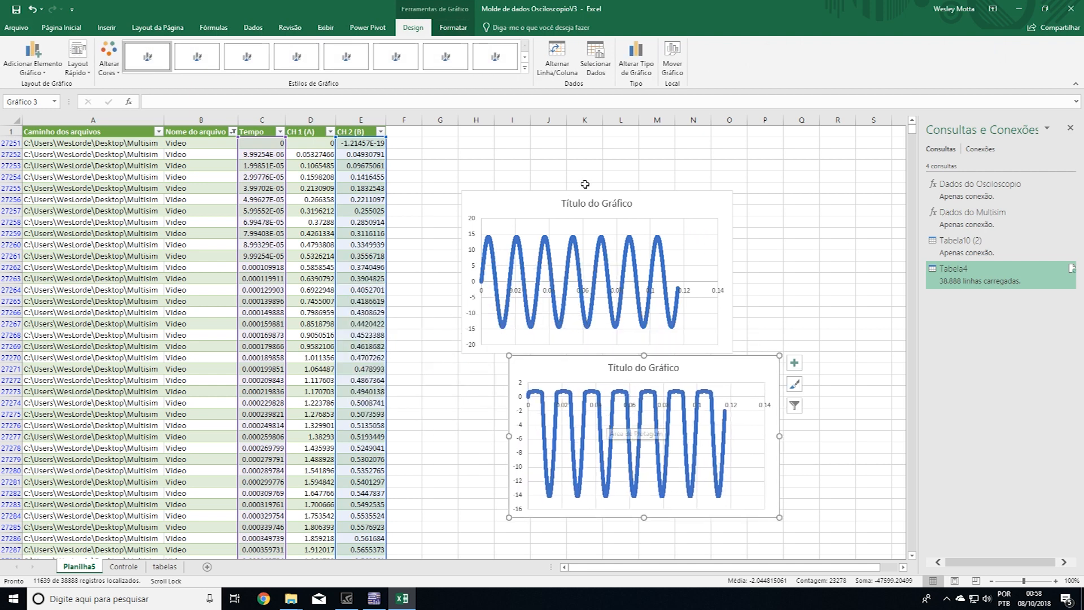
drag(676, 202, 700, 200)
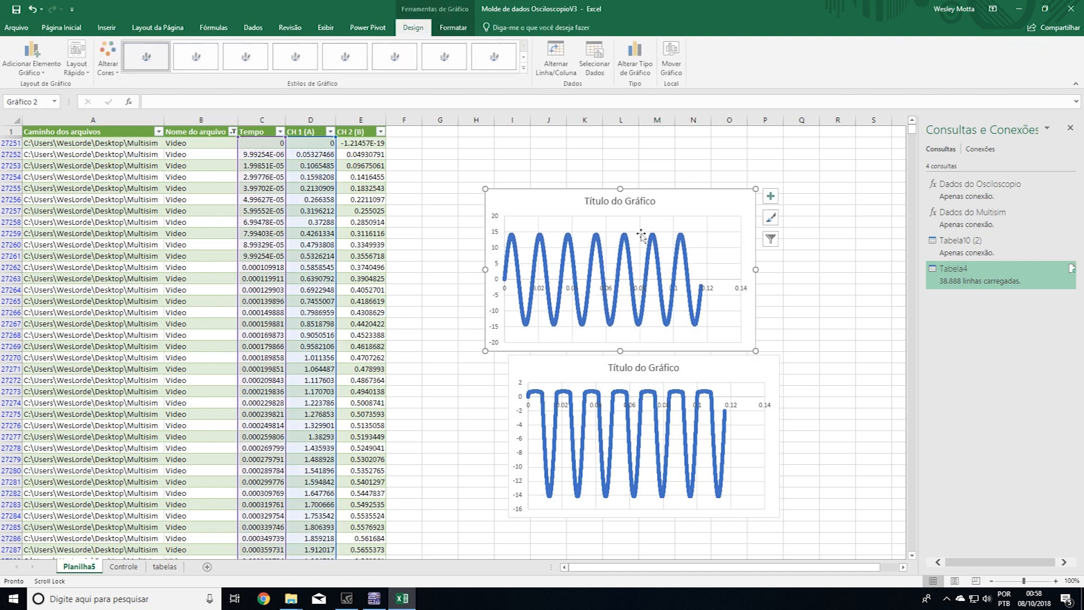
mouse_move(625, 244)
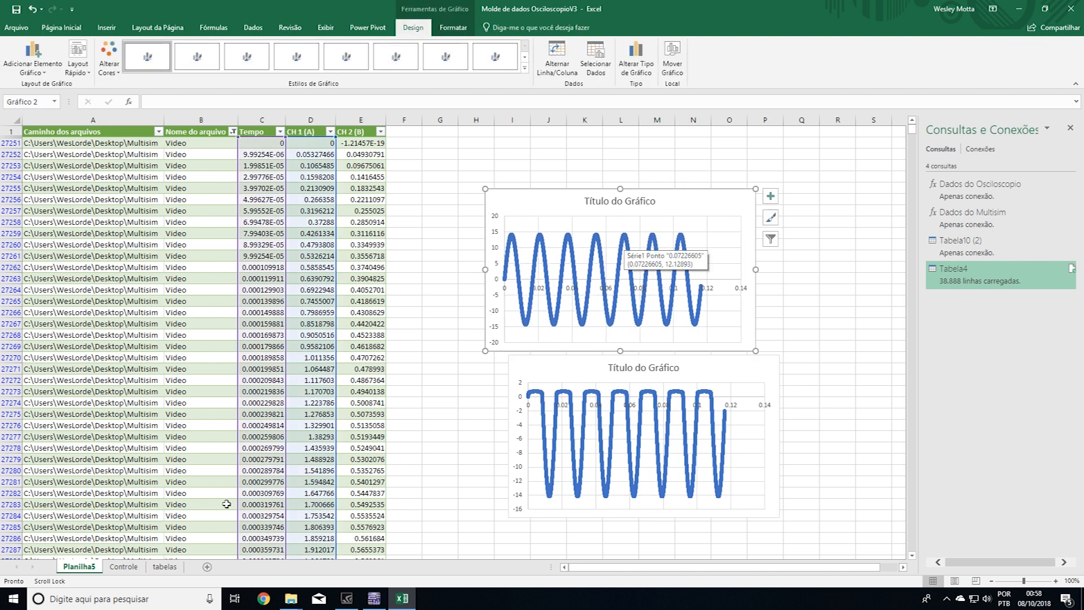
Step: On the Controle sheet, extend the Multisim table by two empty rows, down to row 9, for additional file entries
click(124, 566)
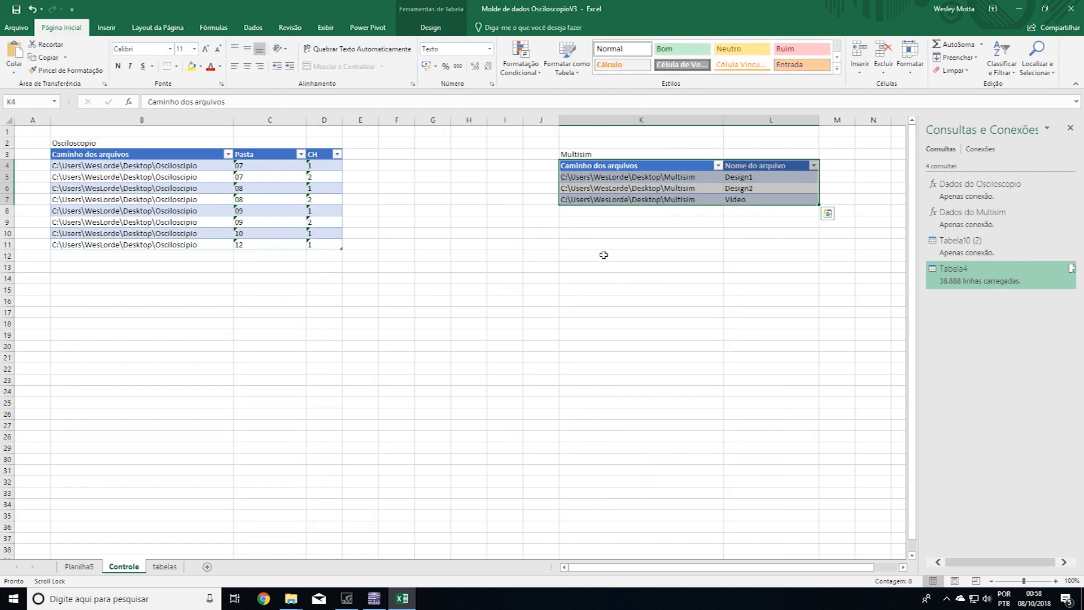
click(652, 232)
key(Up)
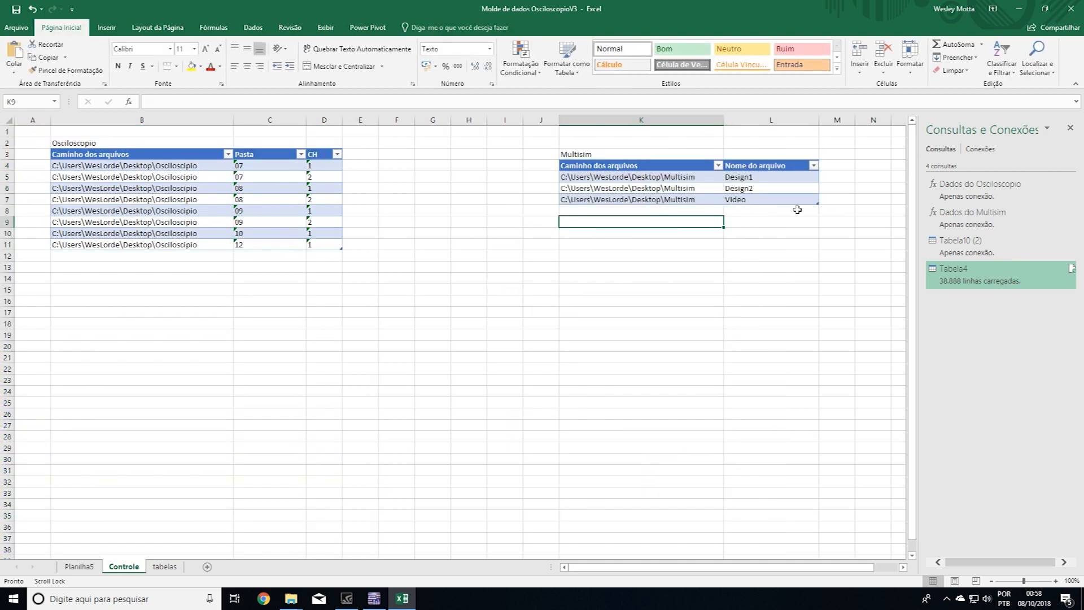
drag(818, 203, 818, 228)
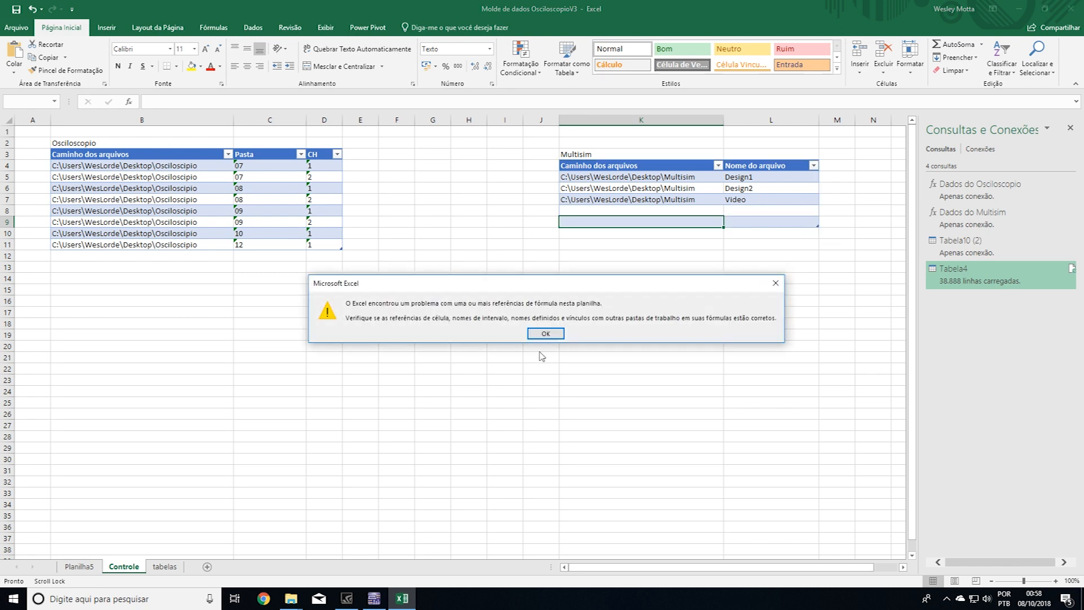
click(546, 333)
click(661, 209)
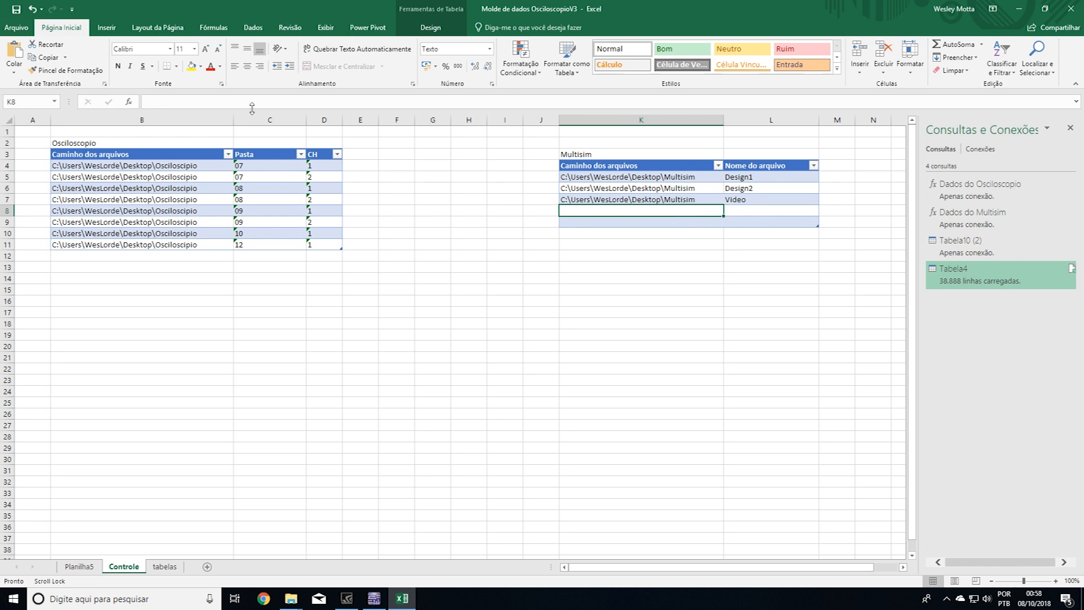
click(252, 27)
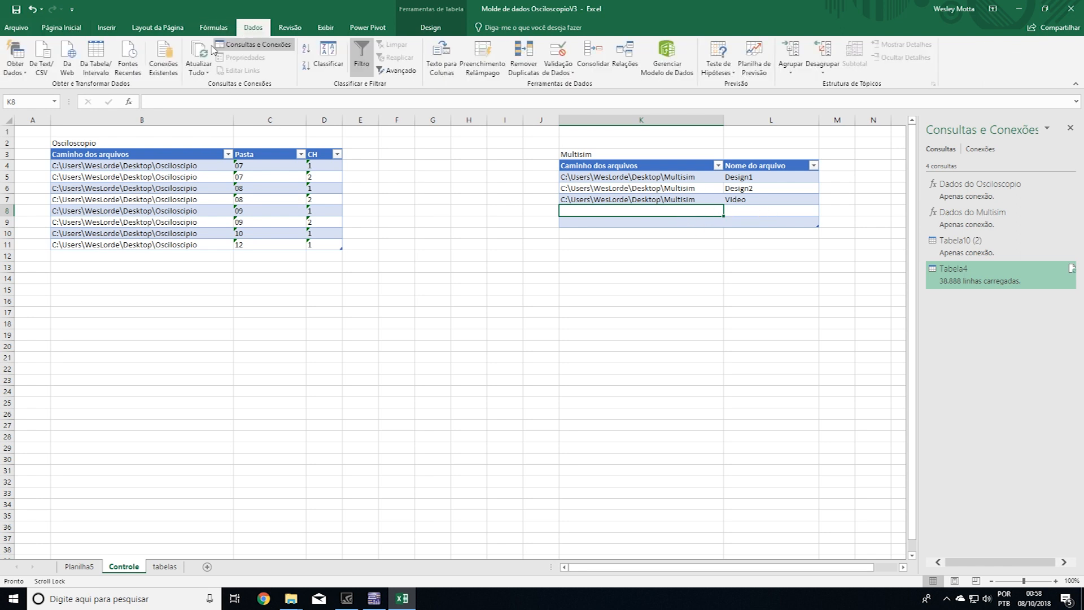